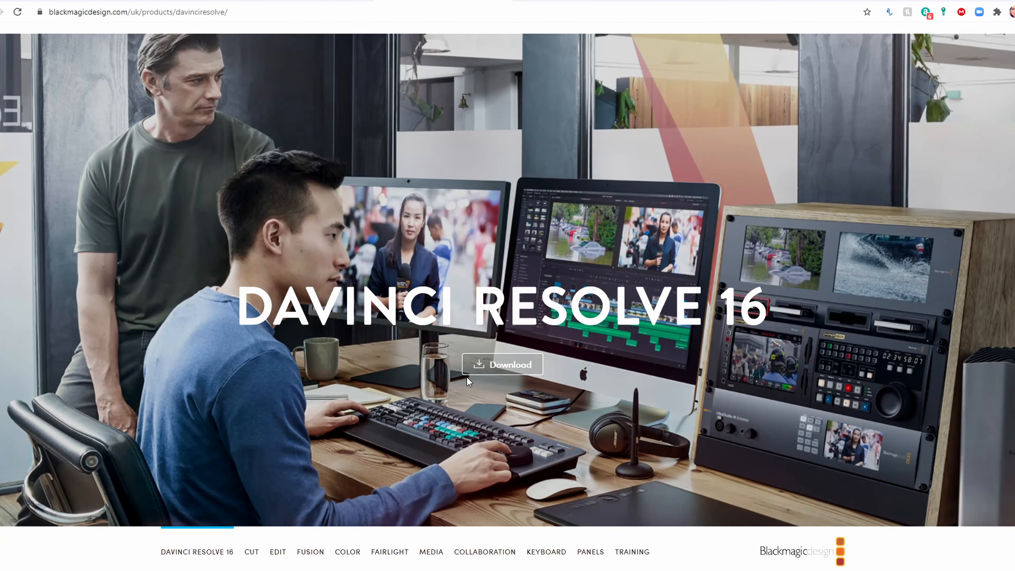
Step: Download the free DaVinci Resolve 16 version for Windows from the product page
click(502, 370)
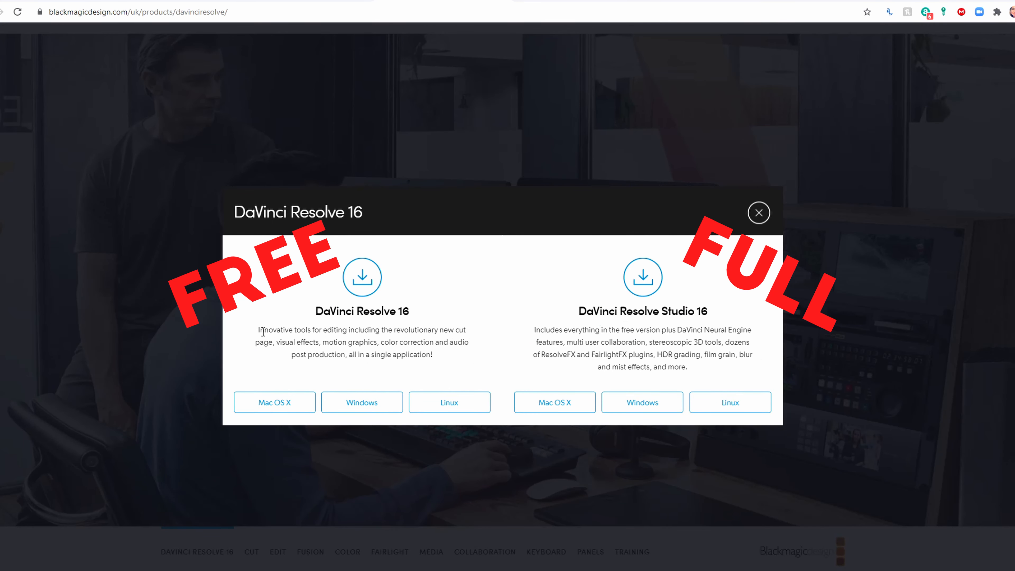
click(364, 404)
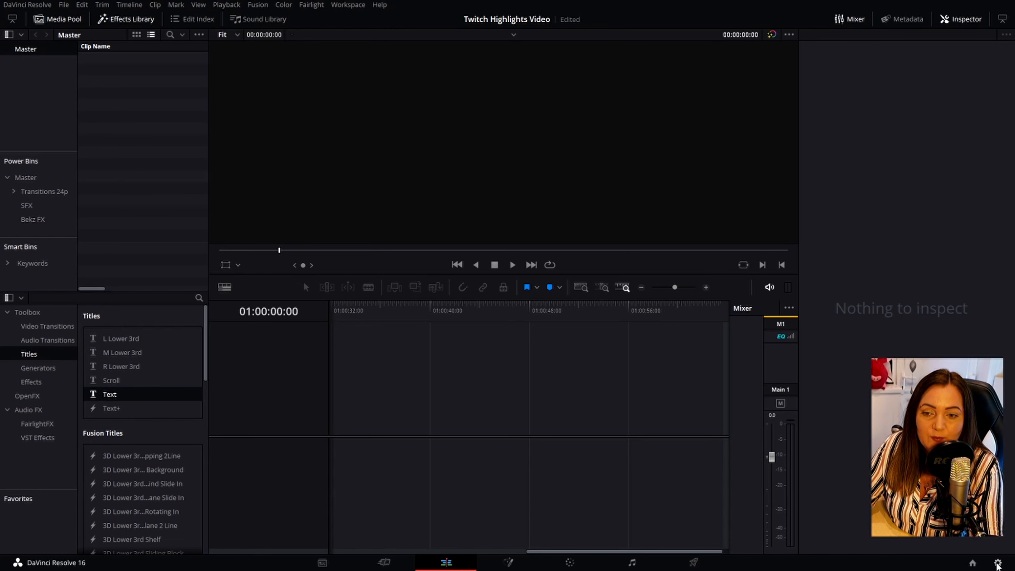
Step: Save the project's master settings with a timeline resolution of 3840 x 2160 Ultra HD and a frame rate of 30
click(998, 563)
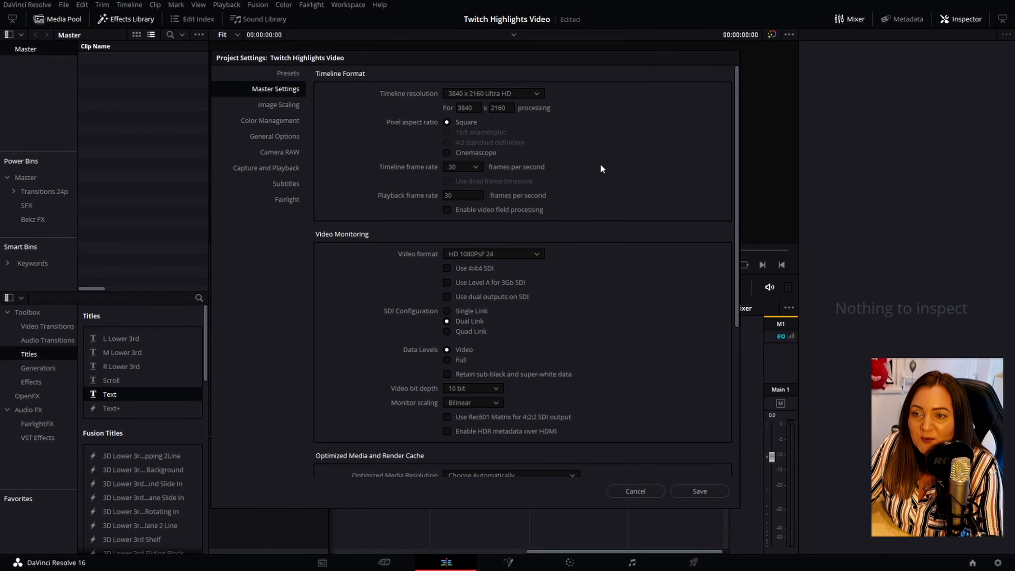
click(700, 491)
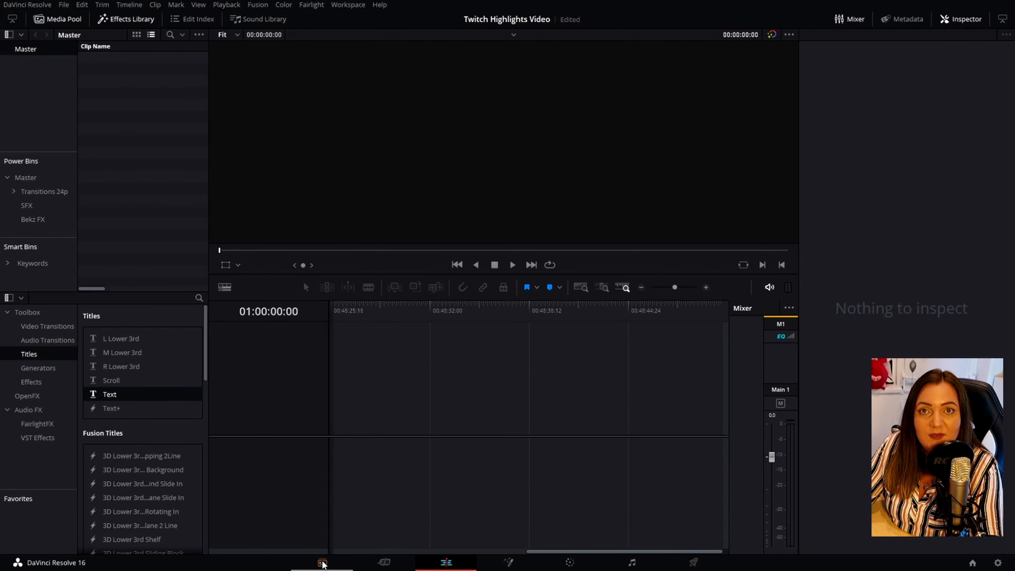
Step: Import all files from the STREAM > Tutorial folder on the media drive into the media pool and switch to the Cut page
click(322, 563)
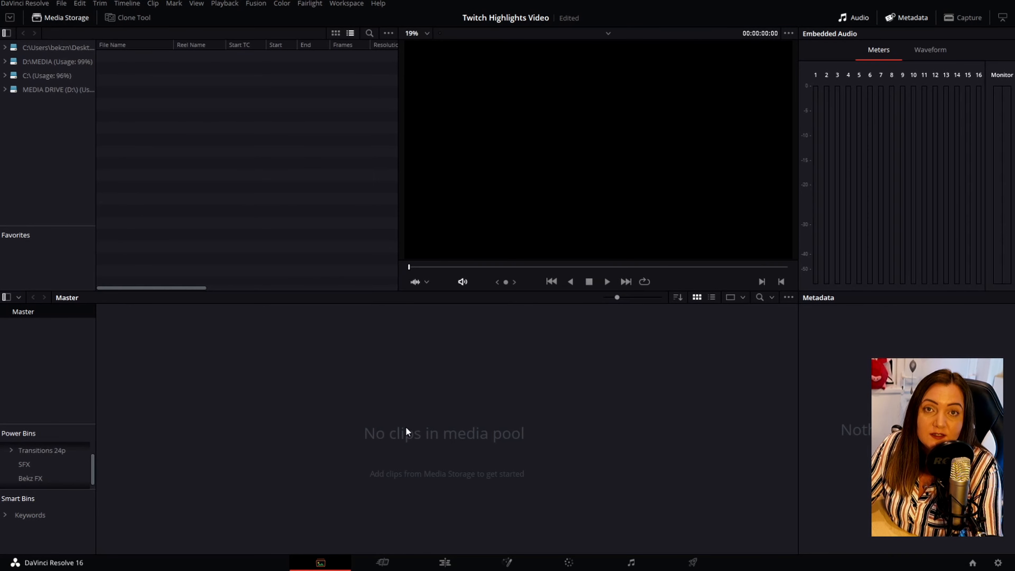
right_click(423, 439)
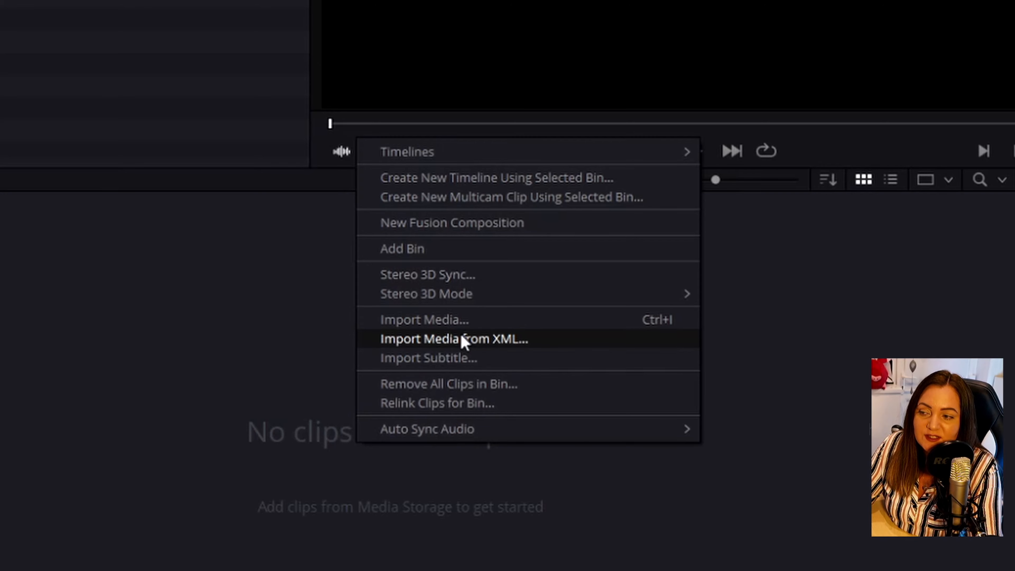
click(446, 327)
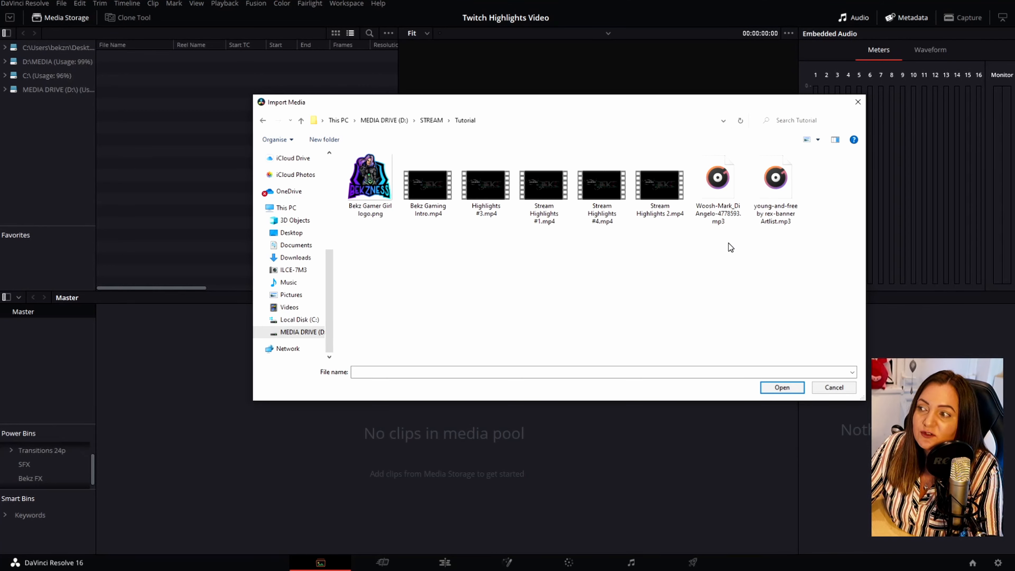
drag(841, 262, 347, 154)
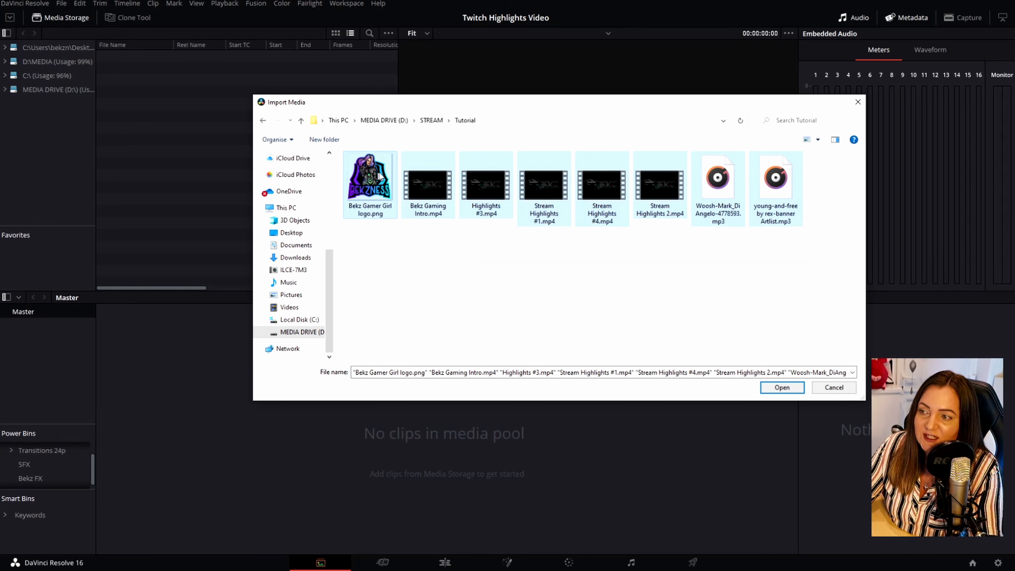
click(782, 387)
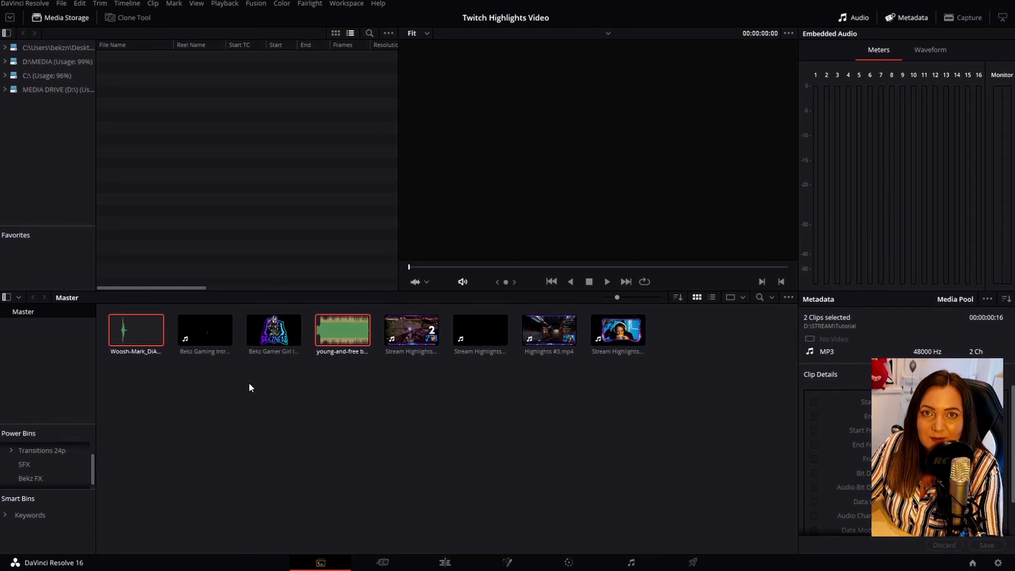
click(383, 563)
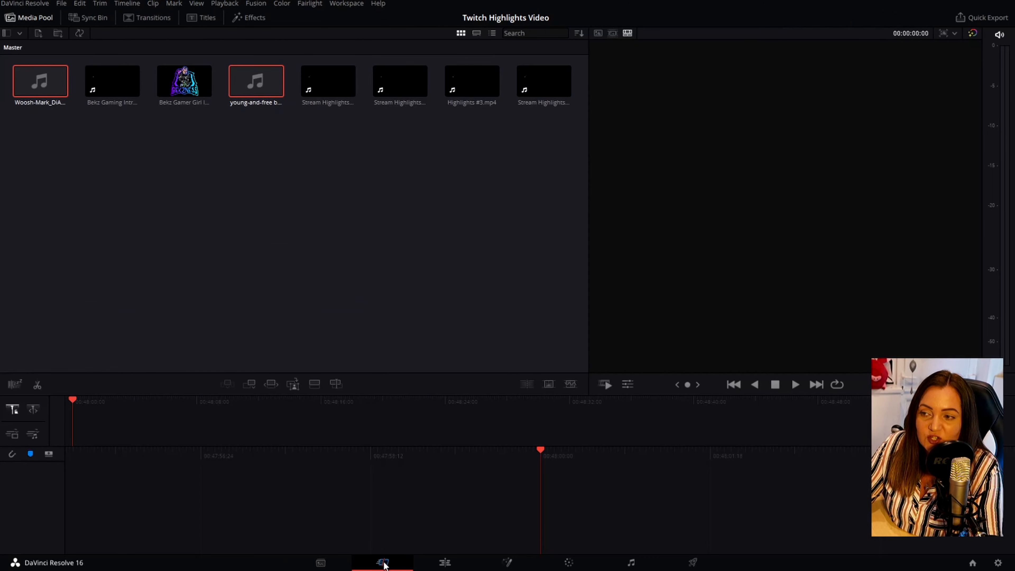
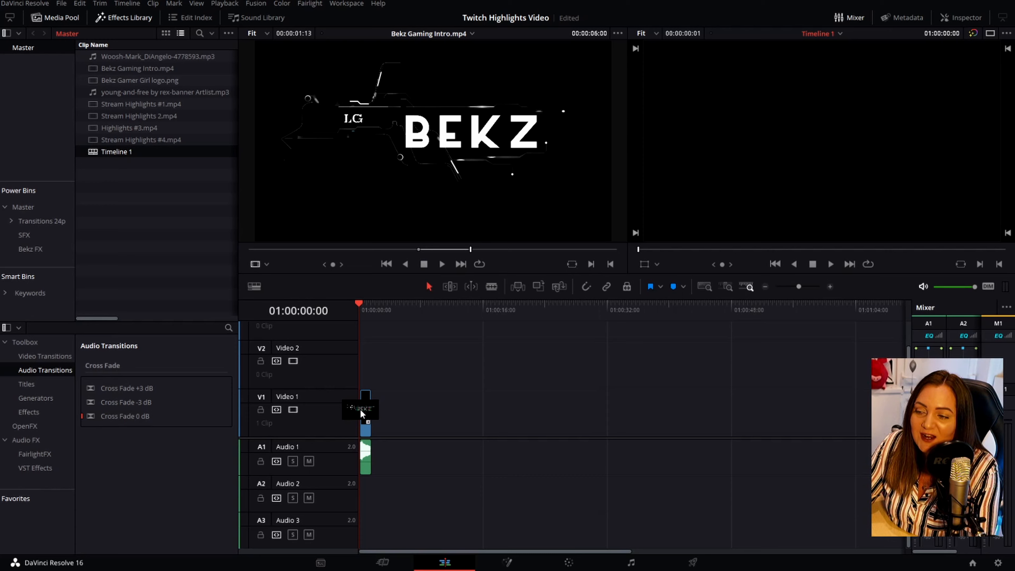
drag(361, 411, 363, 412)
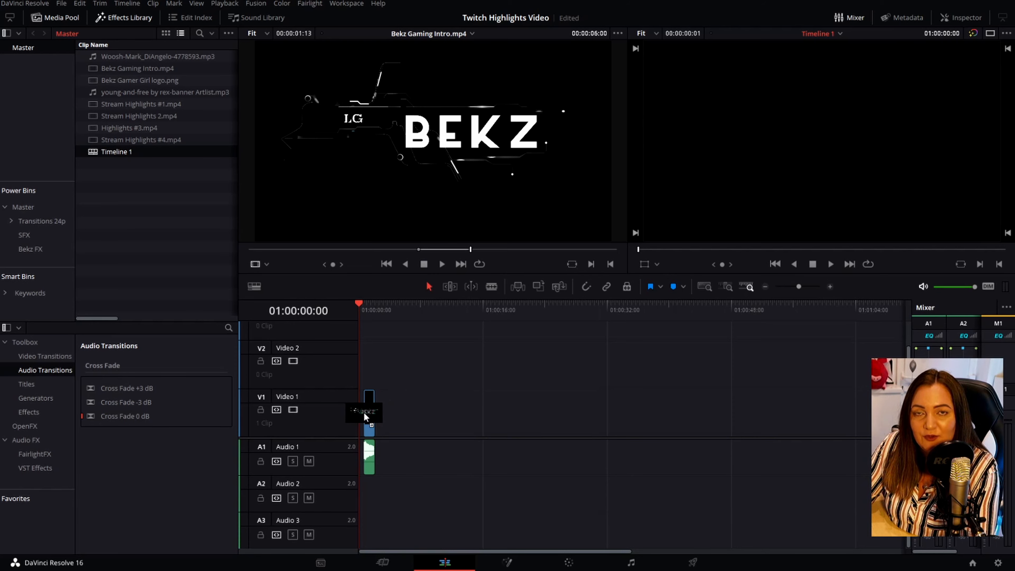
key(ctrl+z)
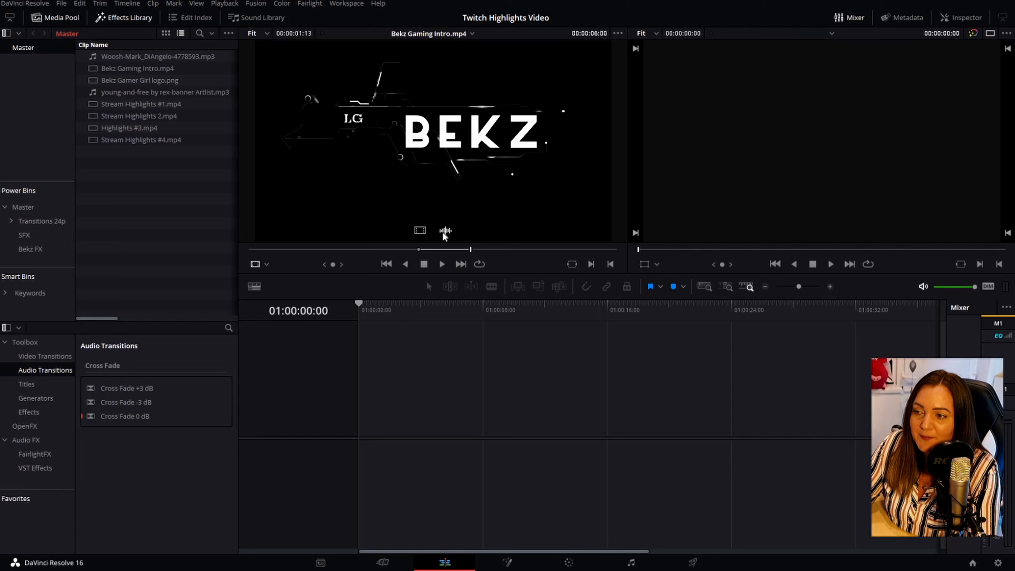
drag(445, 232, 441, 136)
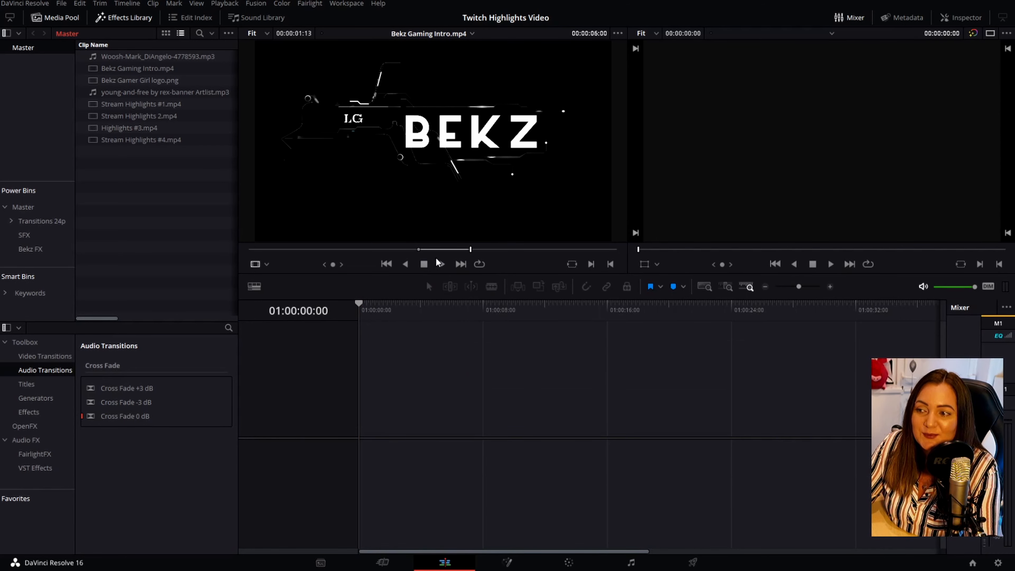
Step: Add the whole Bekz Gaming Intro.mp4 clip at the start of Video 1 and return the playhead to the timeline's beginning
drag(139, 69, 361, 423)
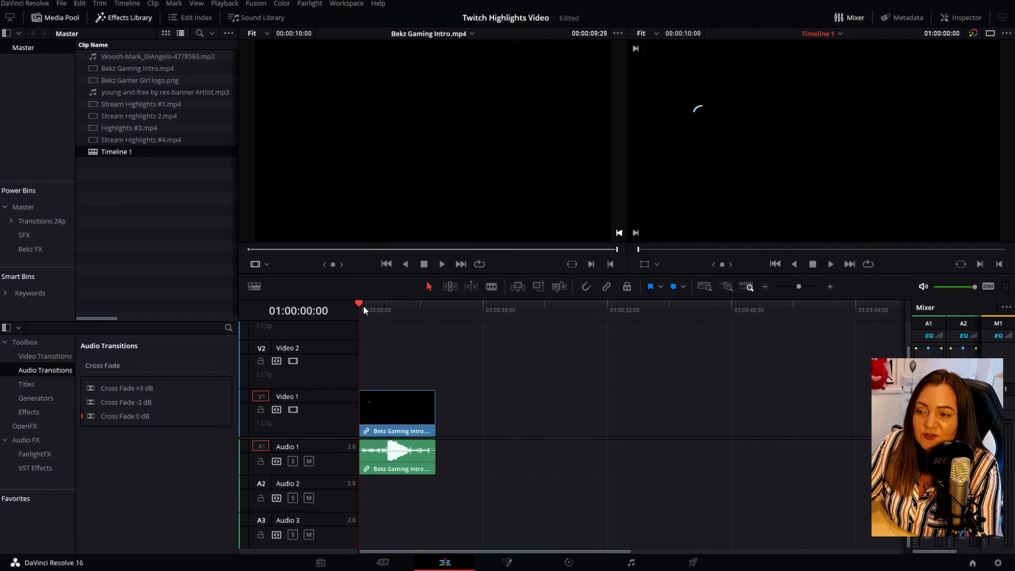
drag(359, 301, 397, 317)
key(Home)
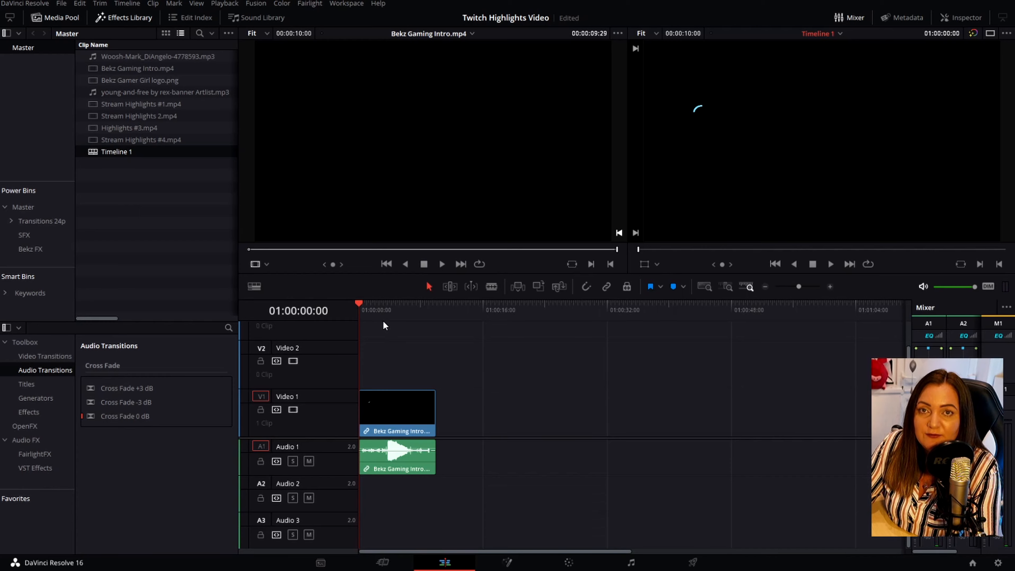
Step: Preview the intro clip on the timeline by playing it forward, in reverse and forward again
key(space)
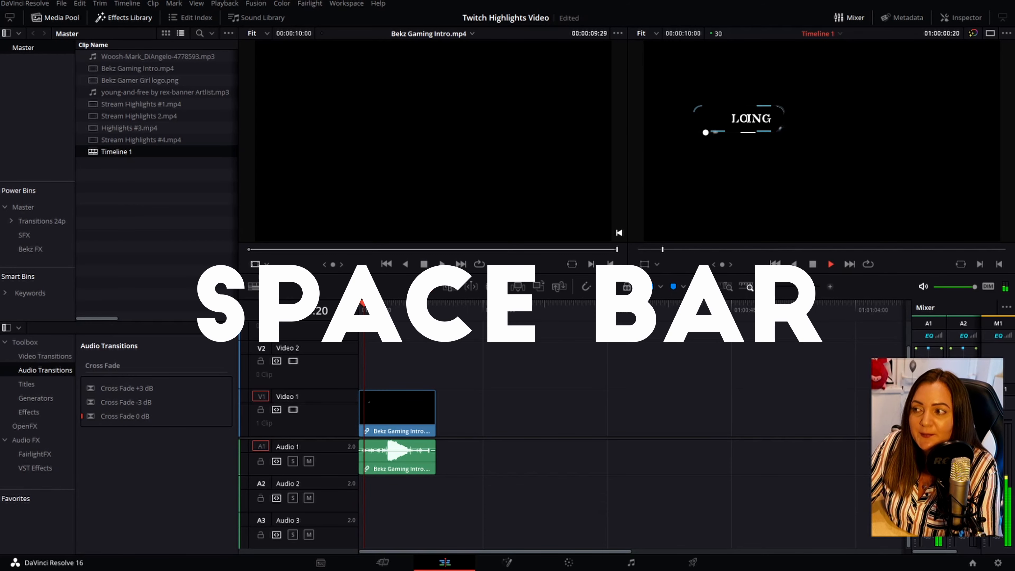
key(space)
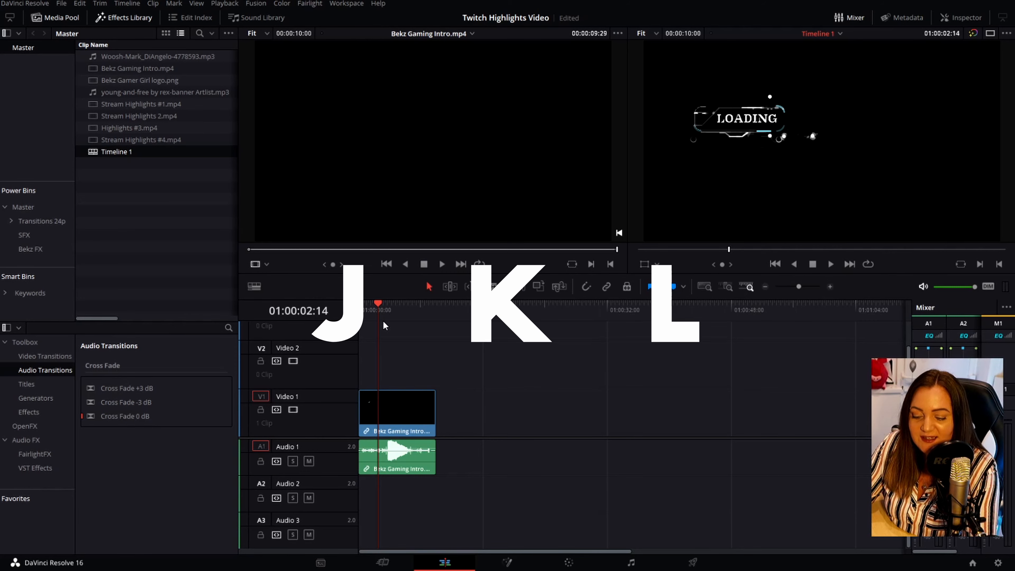
key(l)
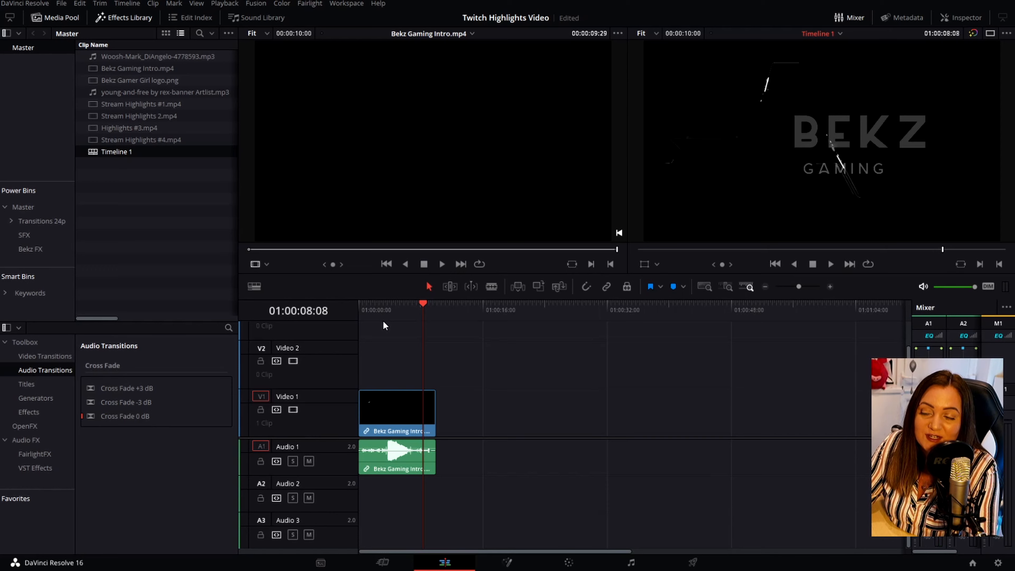
key(j)
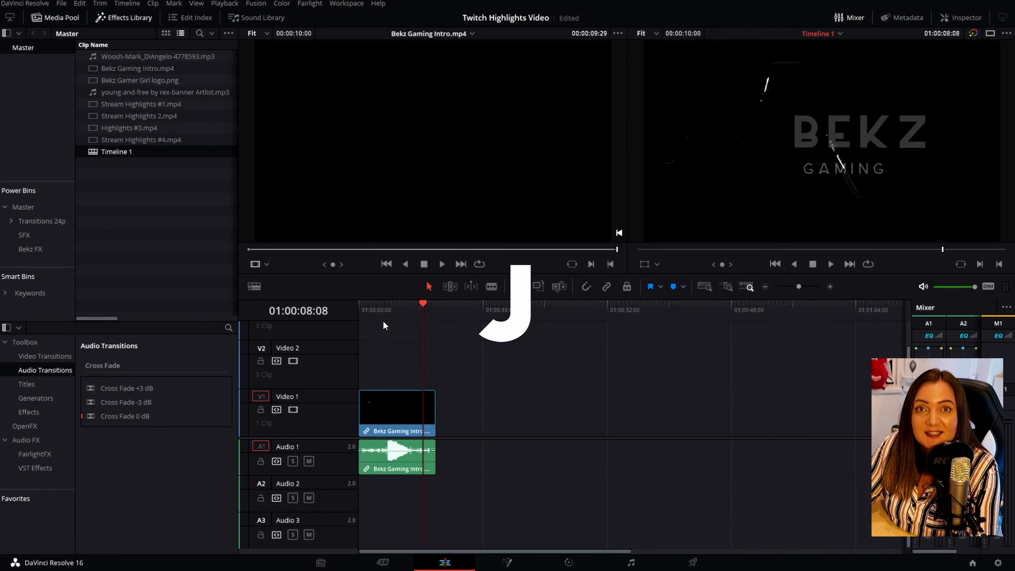
key(j)
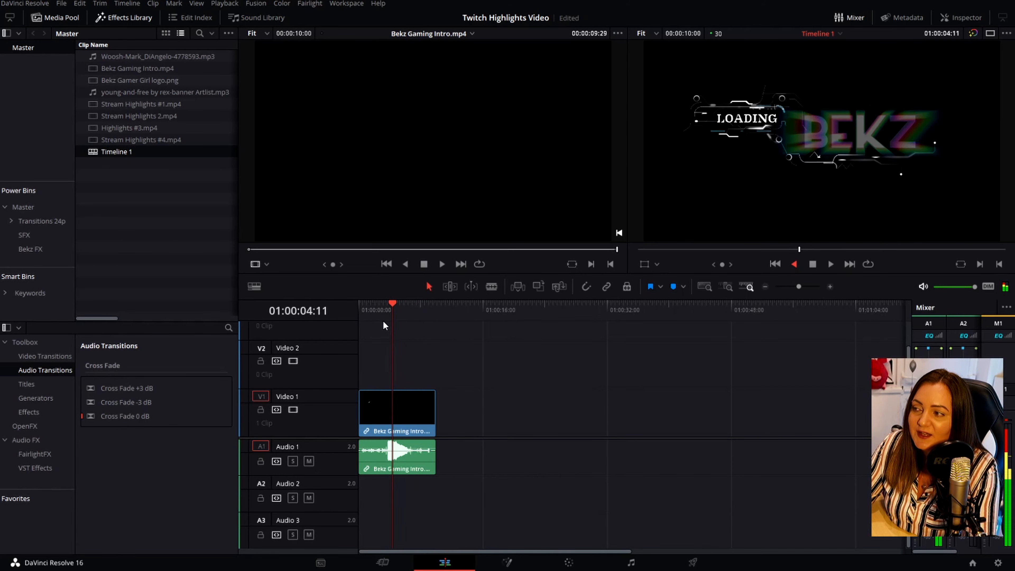
key(k)
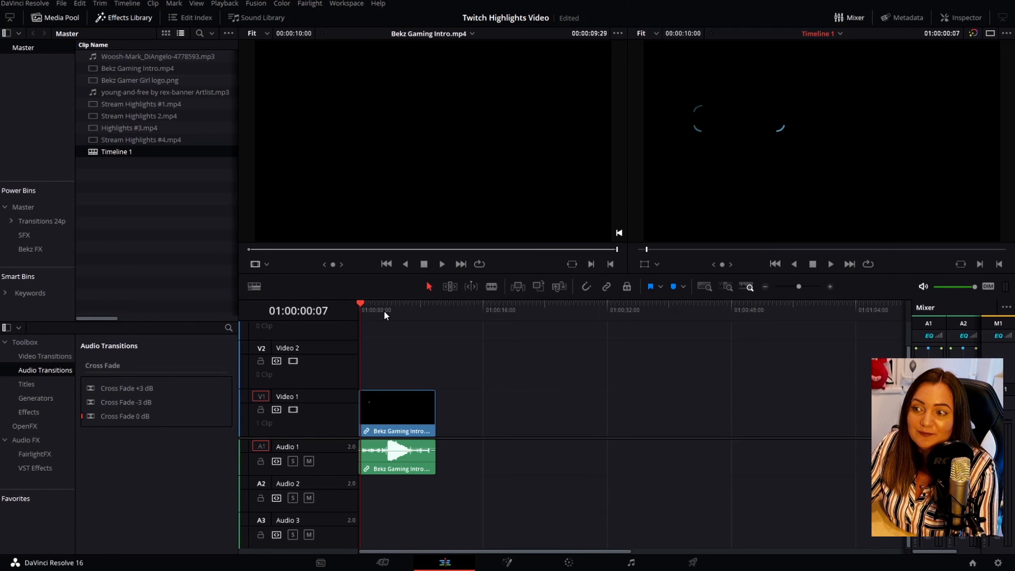
key(space)
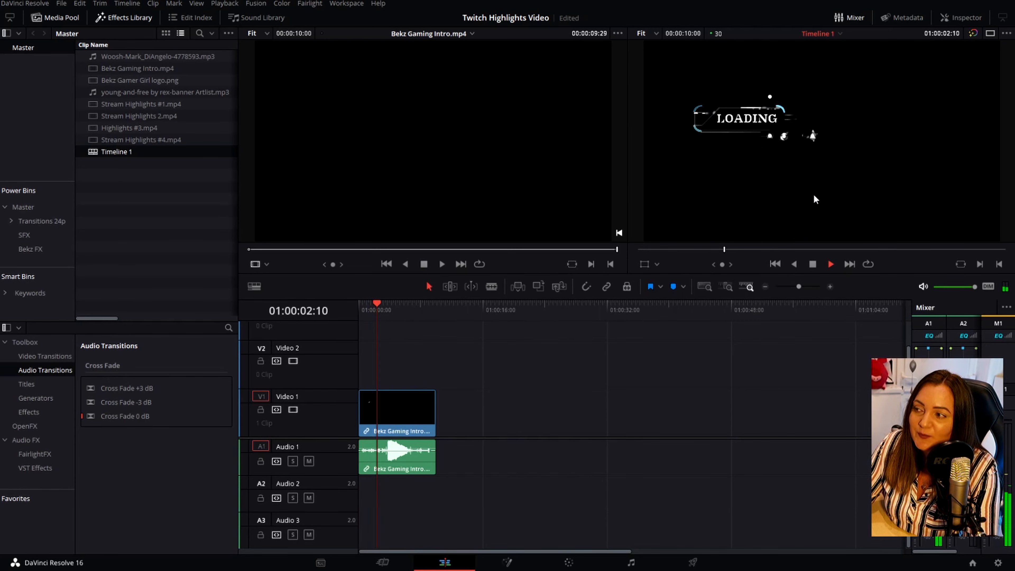
key(space)
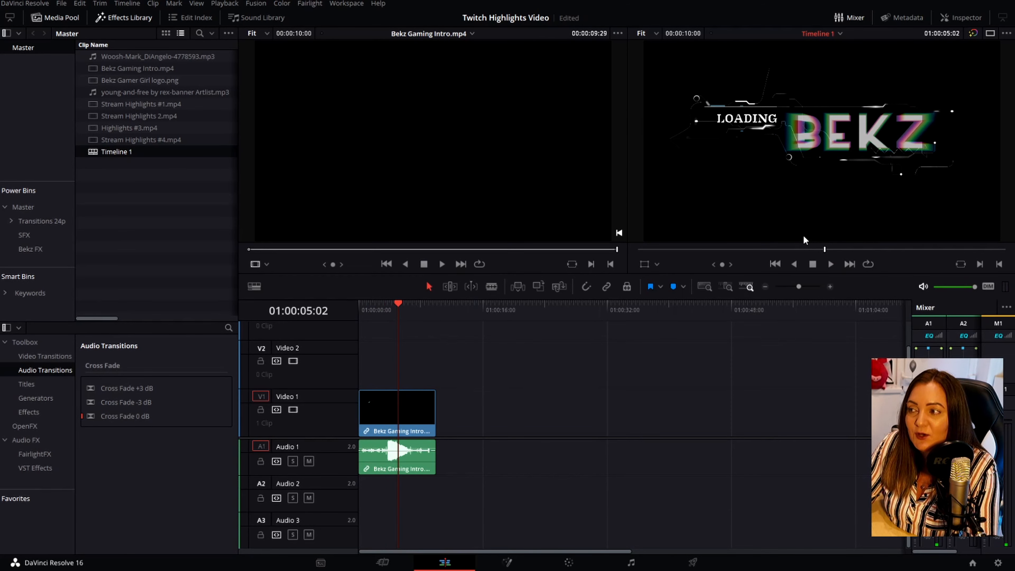
Step: Load Stream Highlights #1.mp4 into the source viewer and mark its in point at 00:01:07:27 and out point at 00:01:11:07
click(95, 105)
double_click(96, 104)
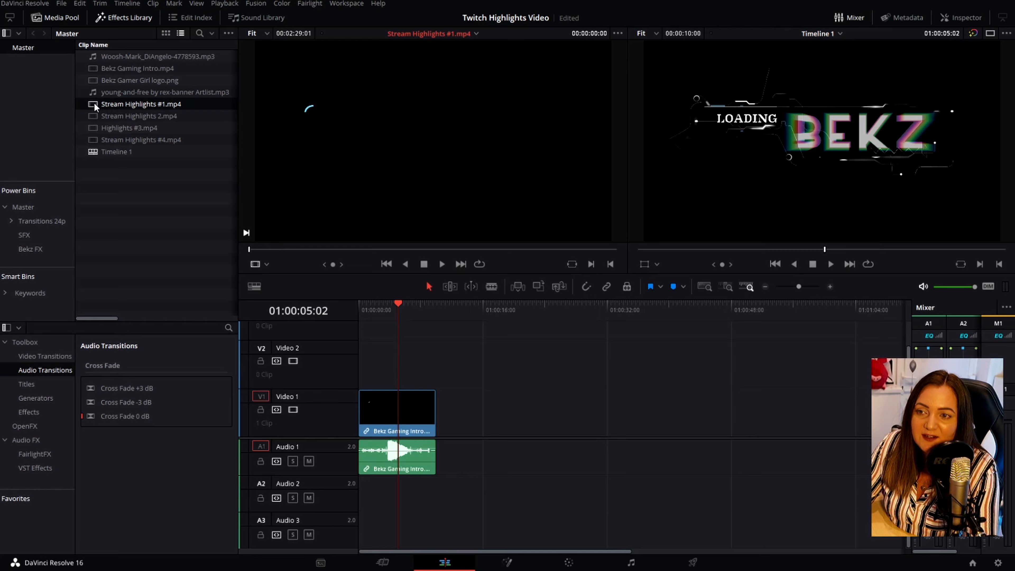
drag(250, 250, 417, 257)
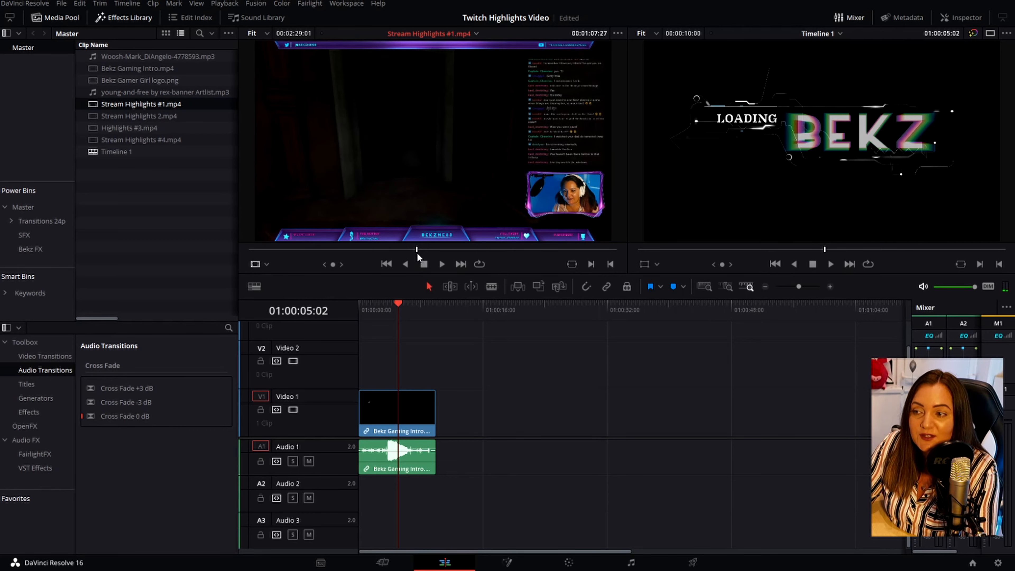
key(i)
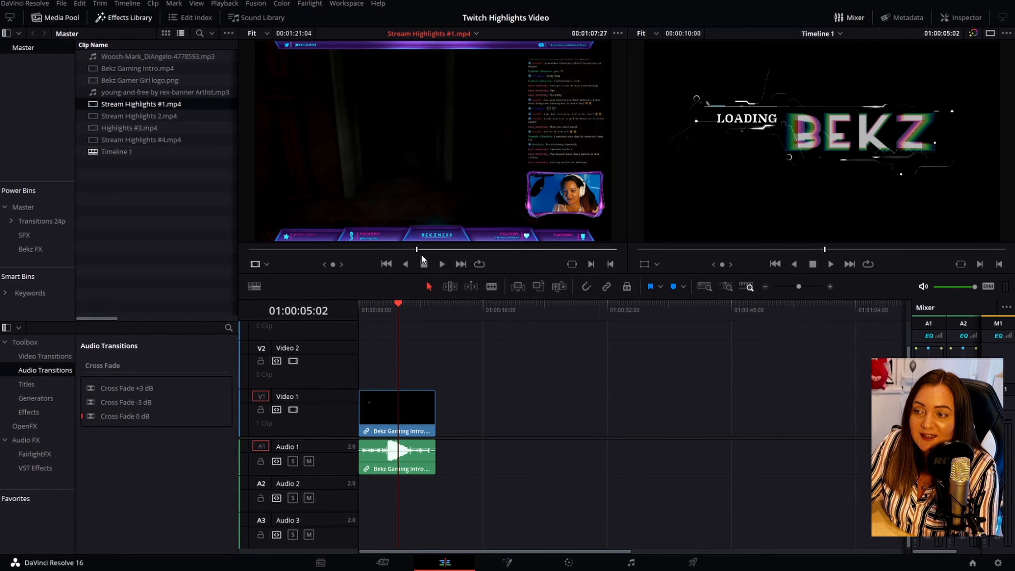
key(space)
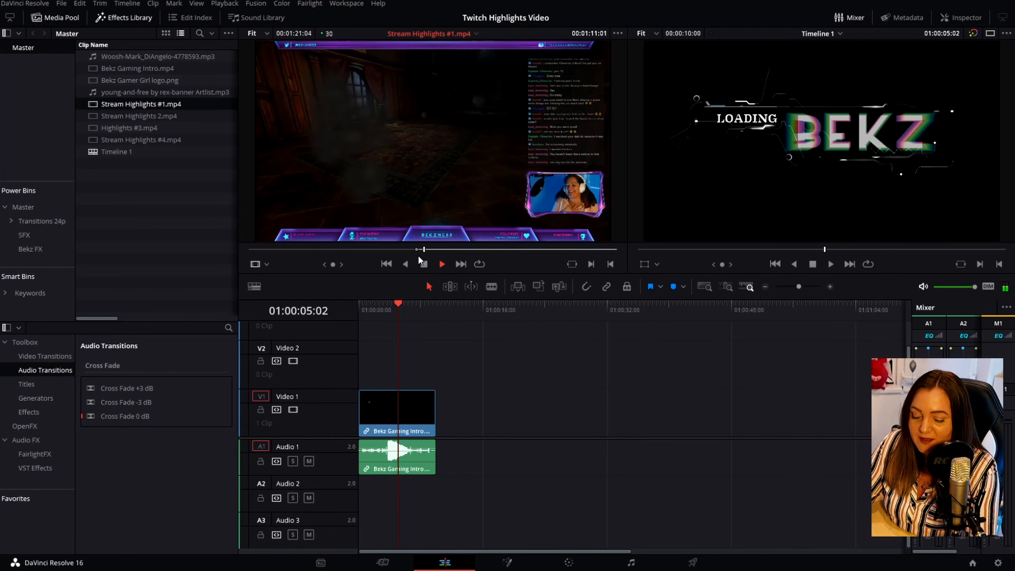
click(420, 261)
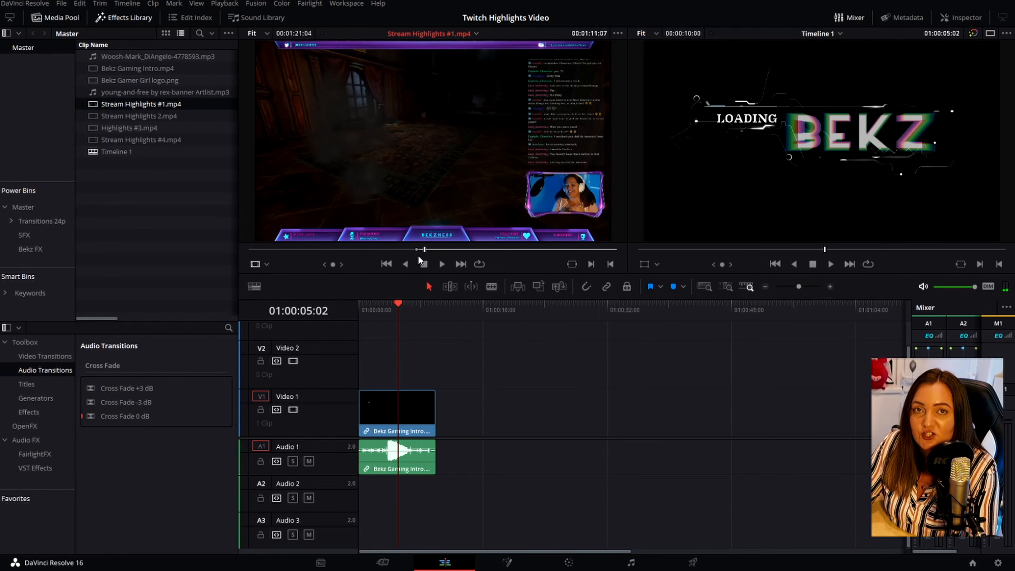
key(o)
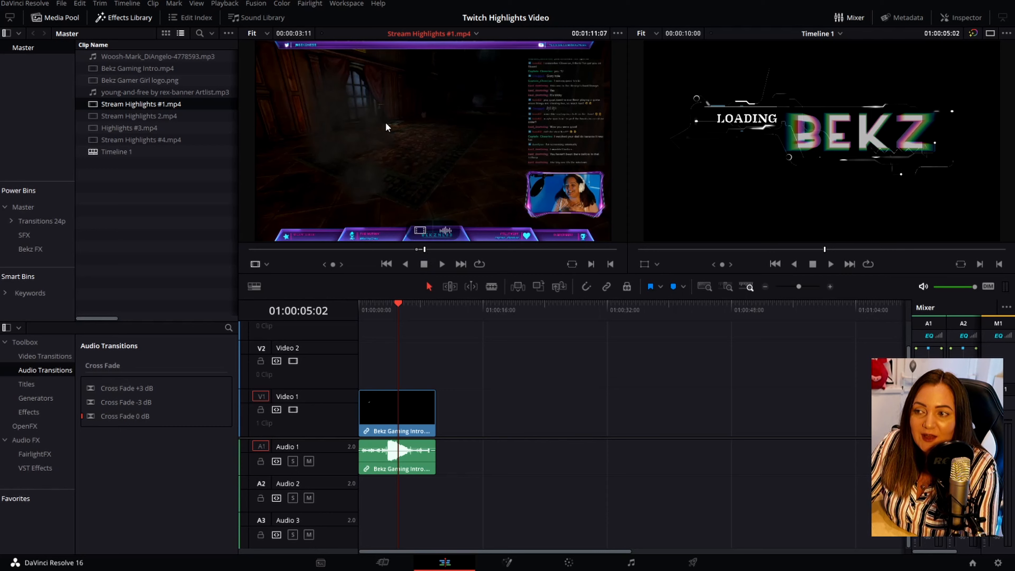
Step: Place the marked section of Stream Highlights #1.mp4 on Video 1 directly after the intro clip
drag(386, 127, 436, 411)
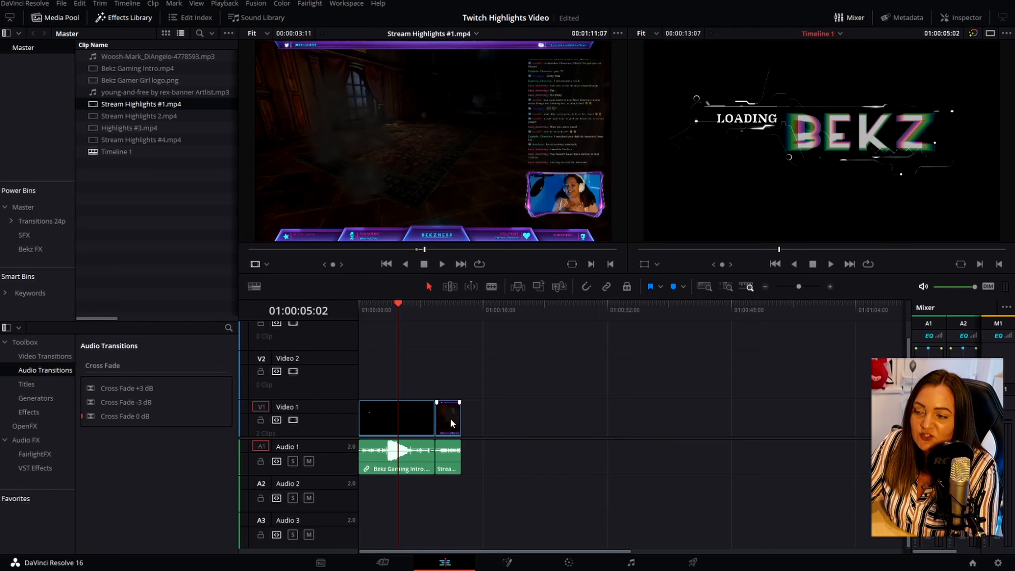
mouse_move(455, 416)
mouse_down()
mouse_move(446, 416)
mouse_move(457, 419)
mouse_up()
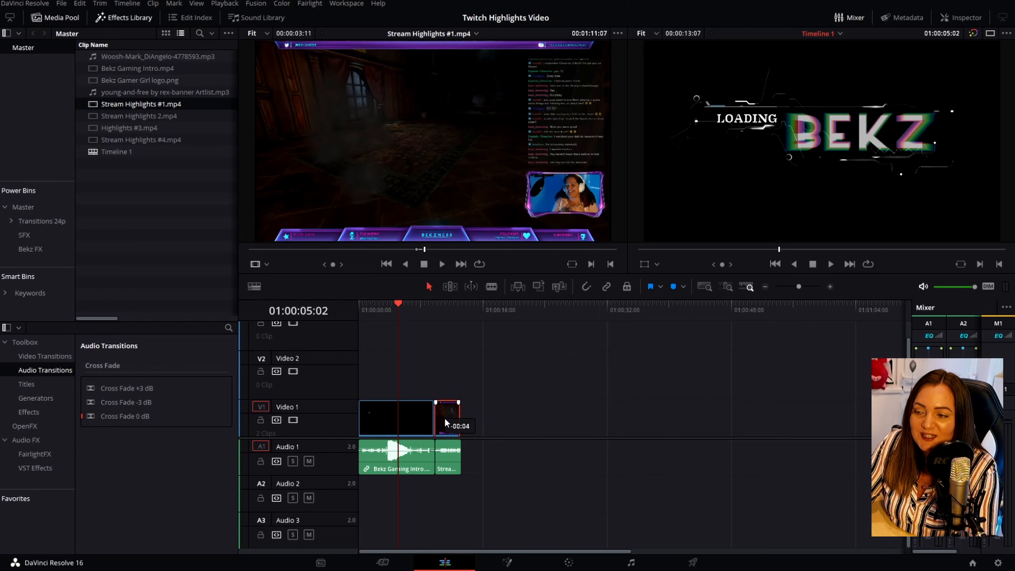
drag(446, 419, 446, 420)
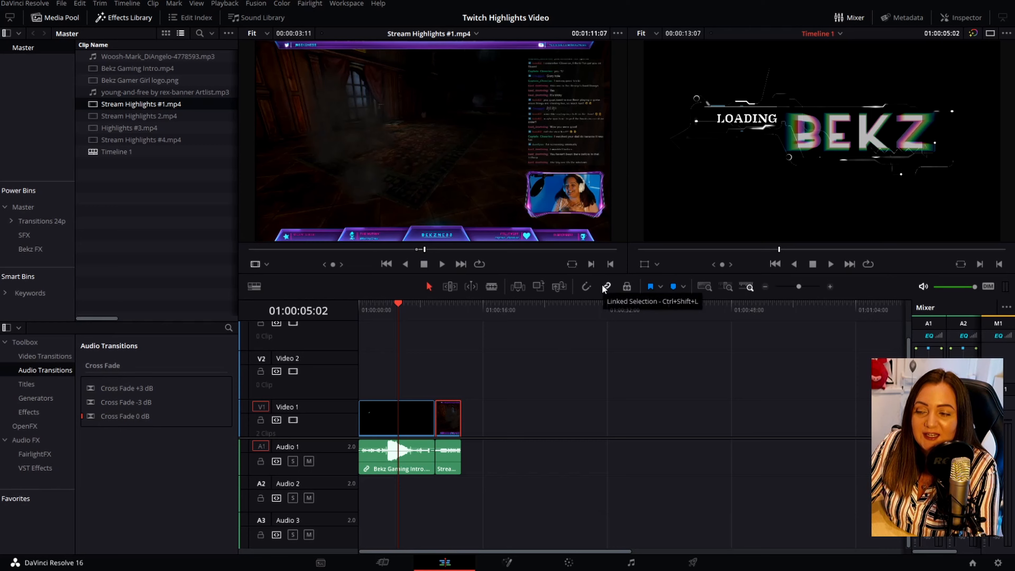
Step: Toggle timeline snapping, and switch linked selection off and back on
click(584, 287)
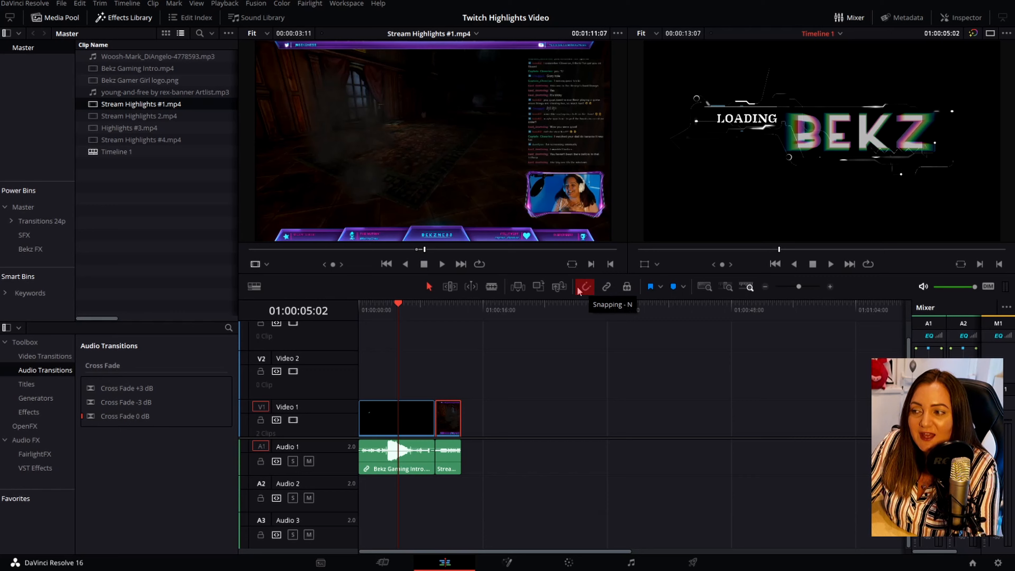
click(606, 287)
click(607, 287)
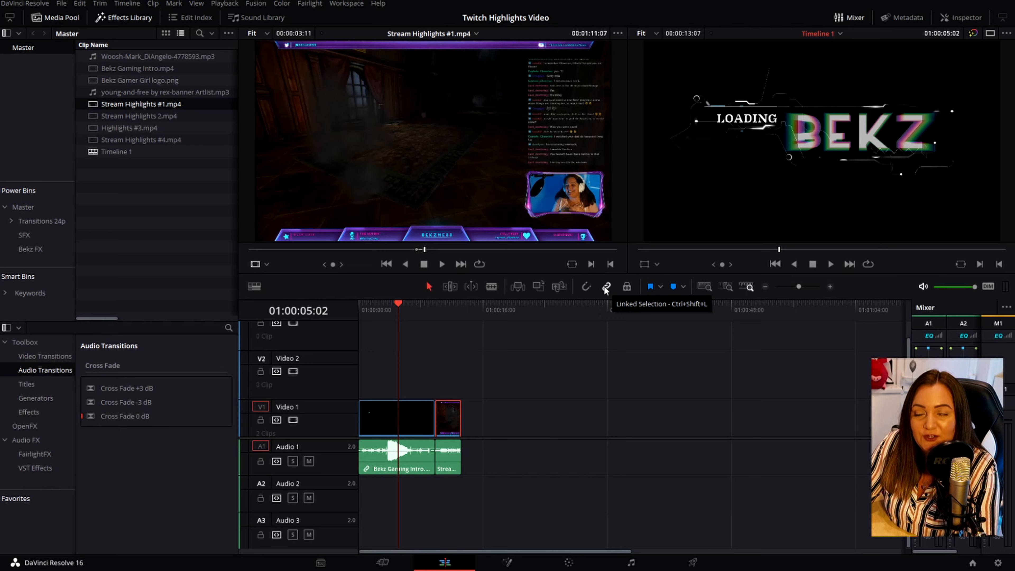
Step: Move the Stream Highlights #1.mp4 clip away from the intro and snap it back against the end of the intro clip
drag(496, 414, 453, 464)
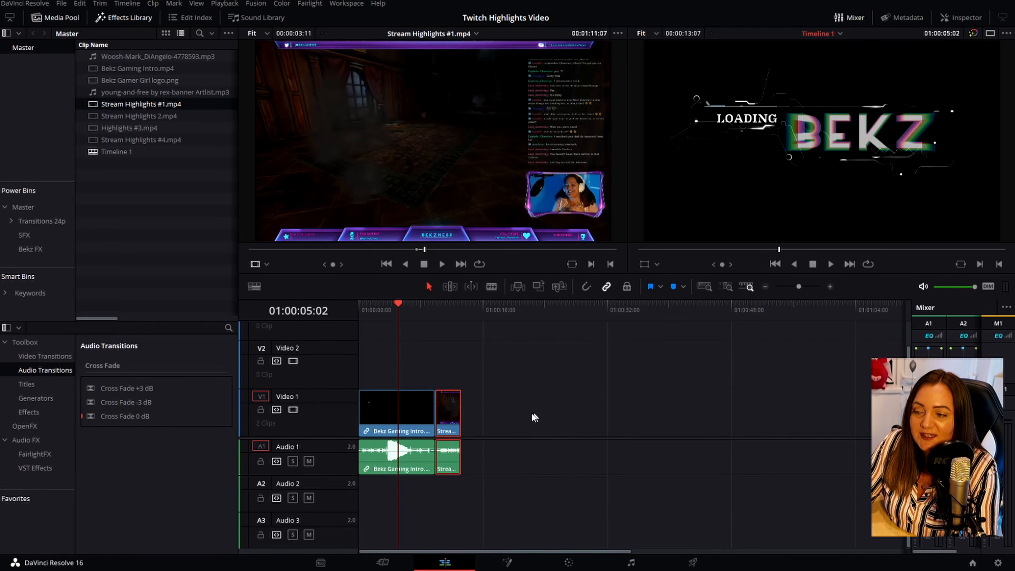
mouse_move(450, 416)
mouse_down()
mouse_move(538, 422)
mouse_move(450, 424)
mouse_move(463, 425)
mouse_up()
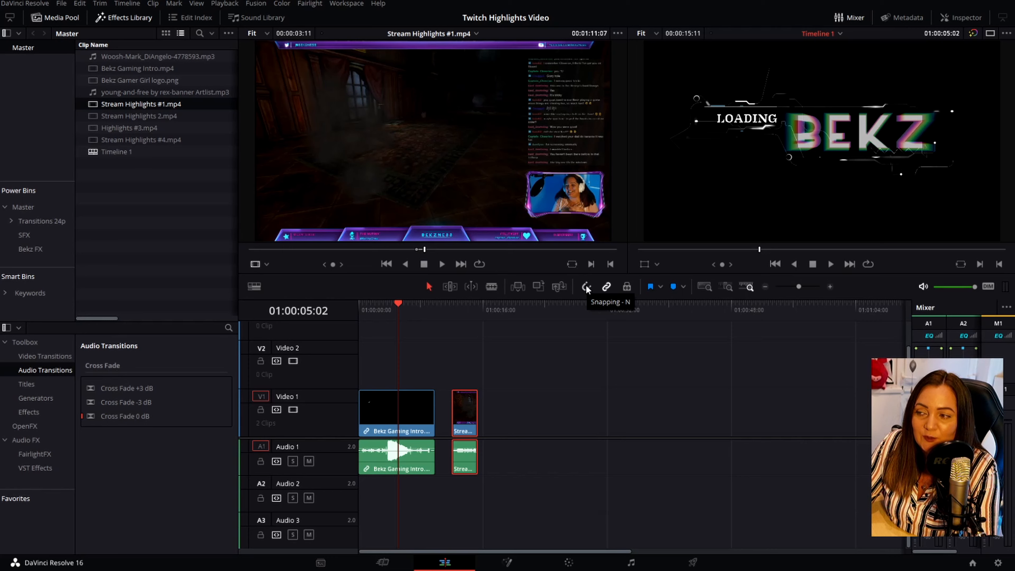
mouse_move(463, 408)
mouse_down()
mouse_move(453, 411)
mouse_move(461, 417)
mouse_up()
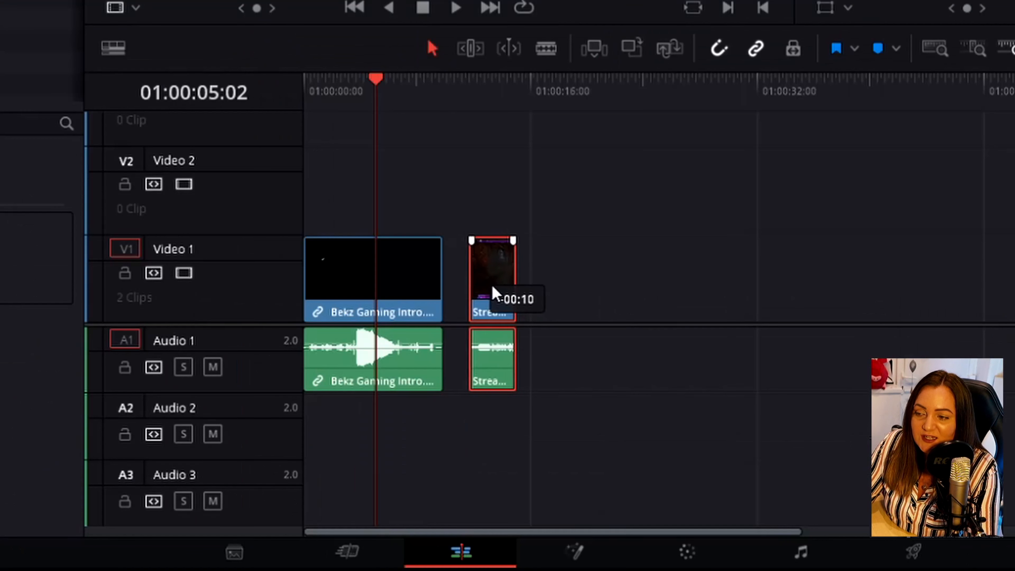
drag(494, 289, 472, 291)
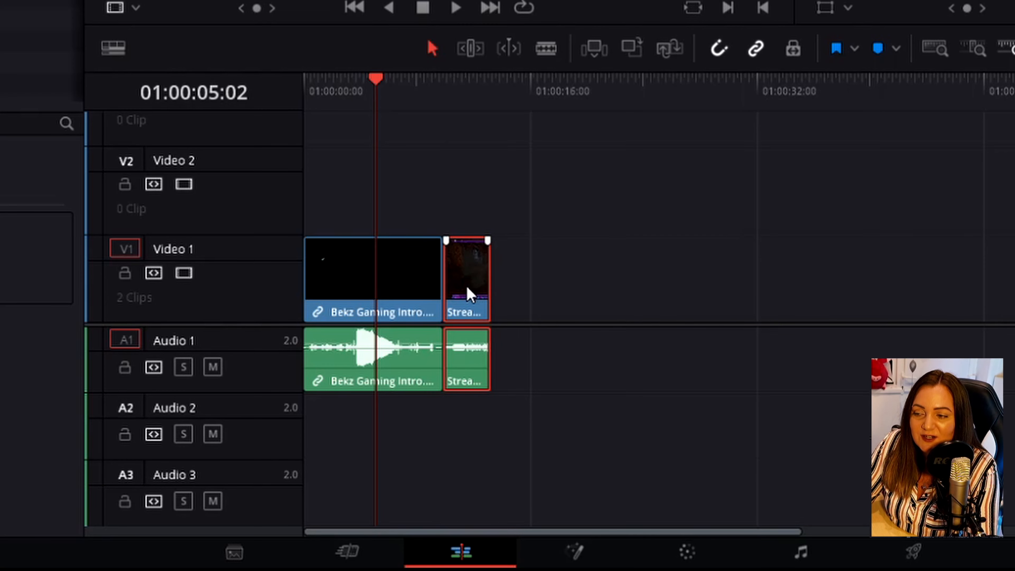
mouse_move(470, 287)
mouse_down()
mouse_move(444, 286)
mouse_move(494, 295)
mouse_move(426, 285)
mouse_move(496, 299)
mouse_move(465, 296)
mouse_up()
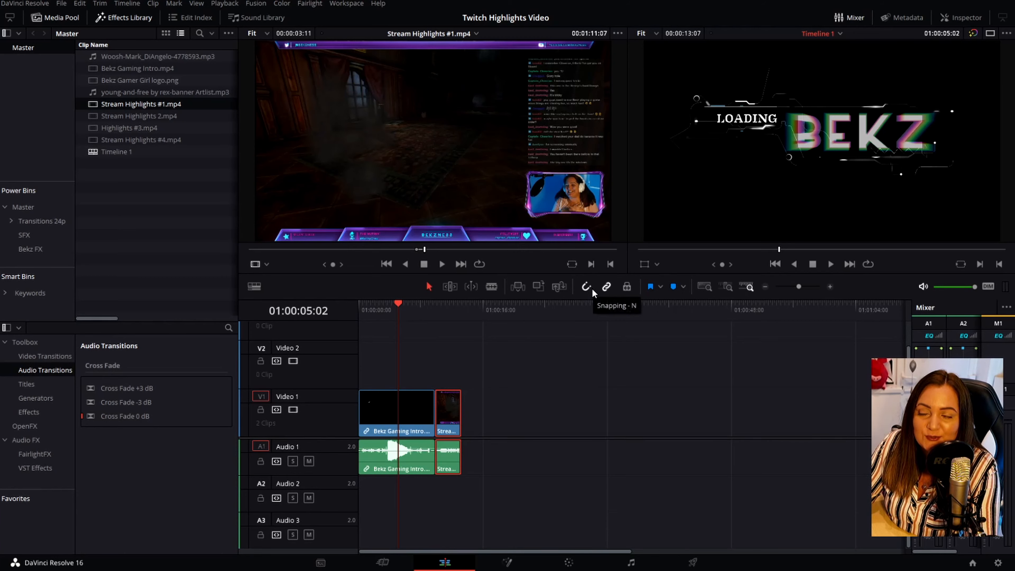
click(606, 287)
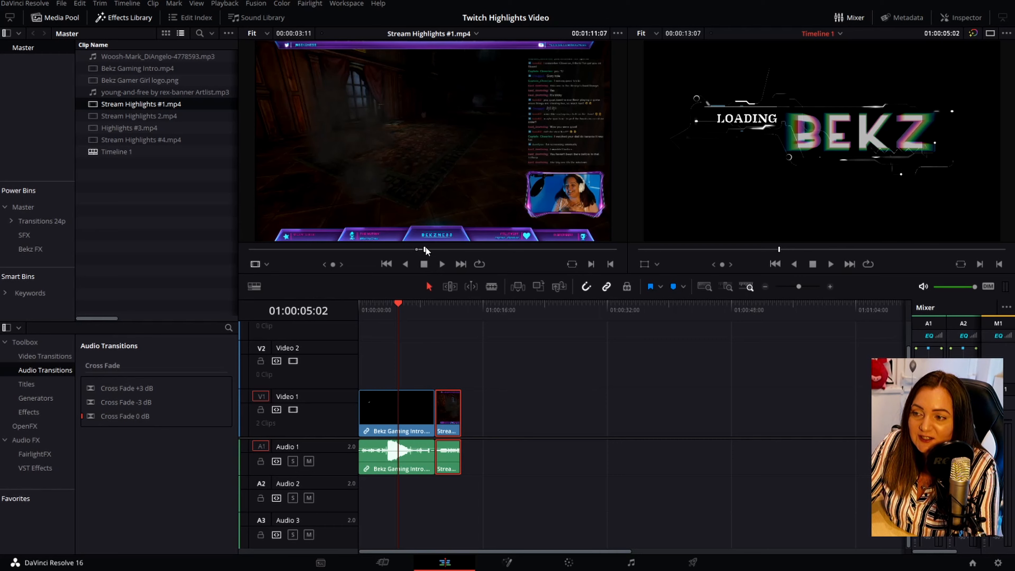
Step: Mark a 00:00:06:12 section of Stream Highlights #1.mp4 starting at 00:01:39:23 and place it on Video 1 after the first highlight
click(439, 174)
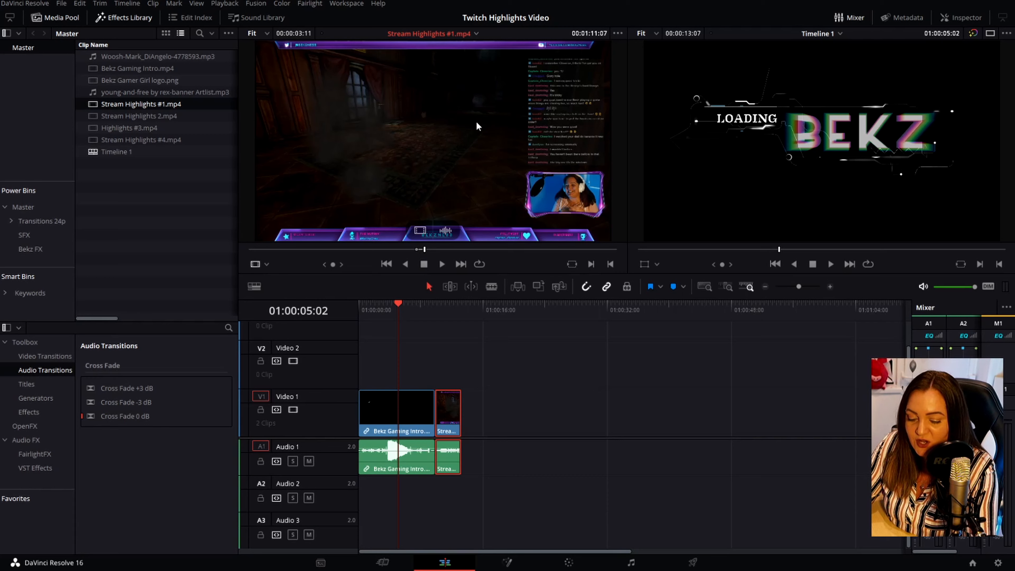
key(space)
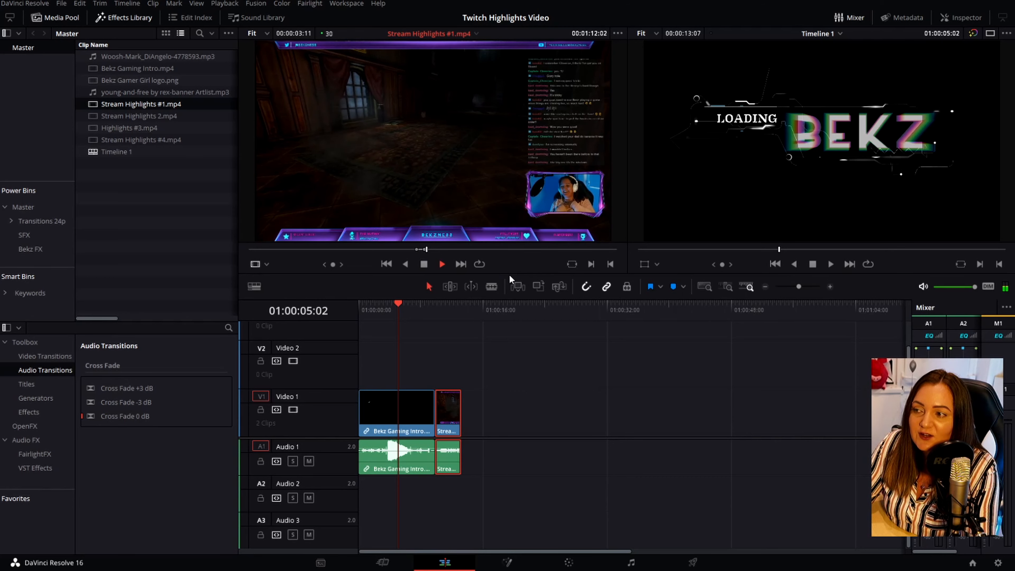
click(461, 251)
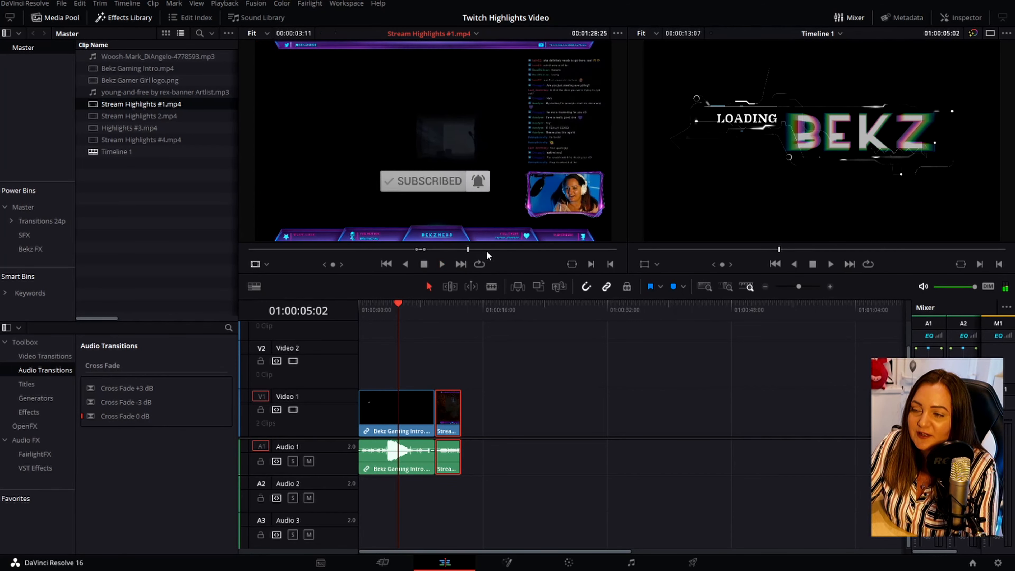
click(495, 251)
key(i)
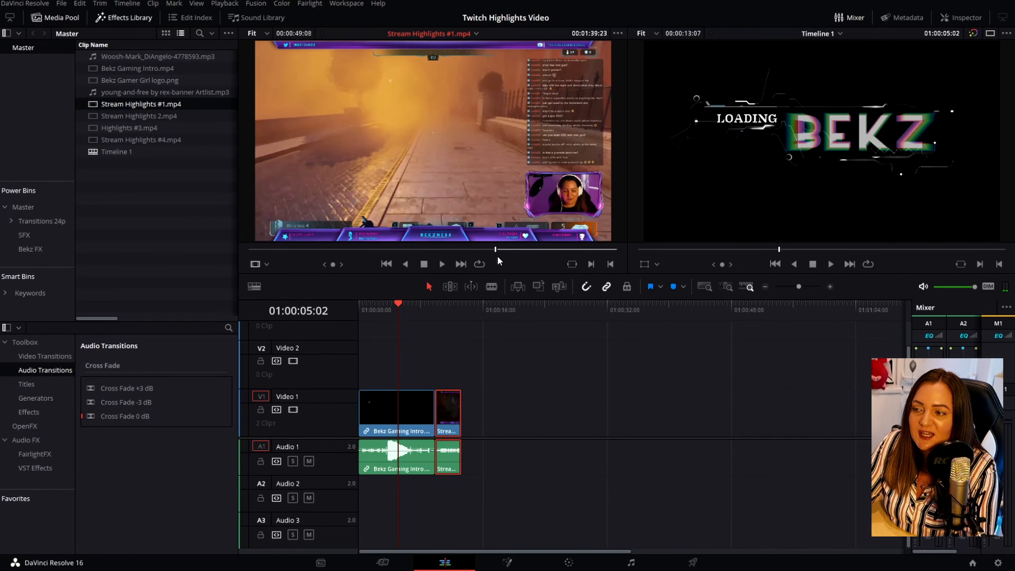
key(space)
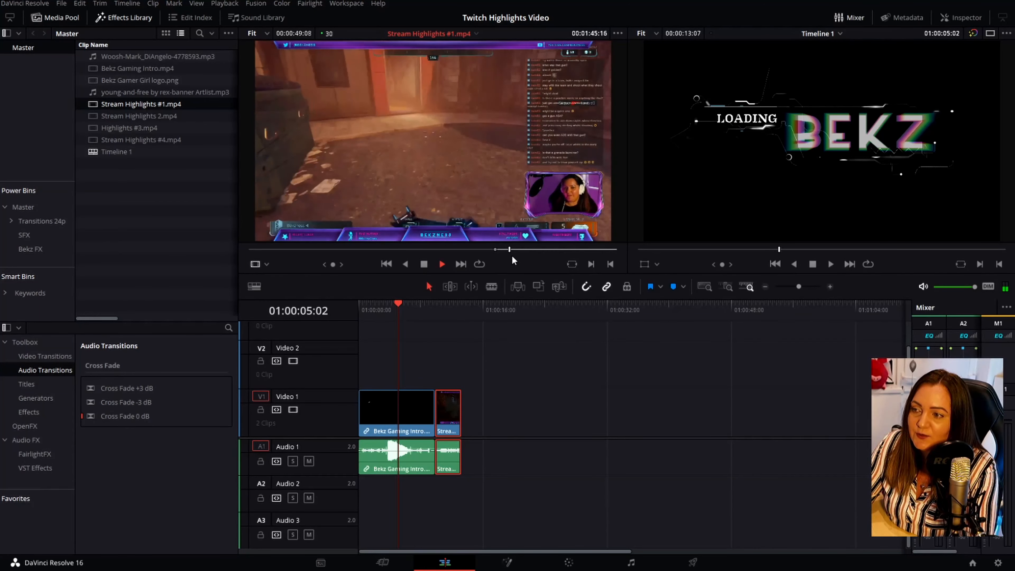
key(space)
key(o)
drag(417, 117, 457, 413)
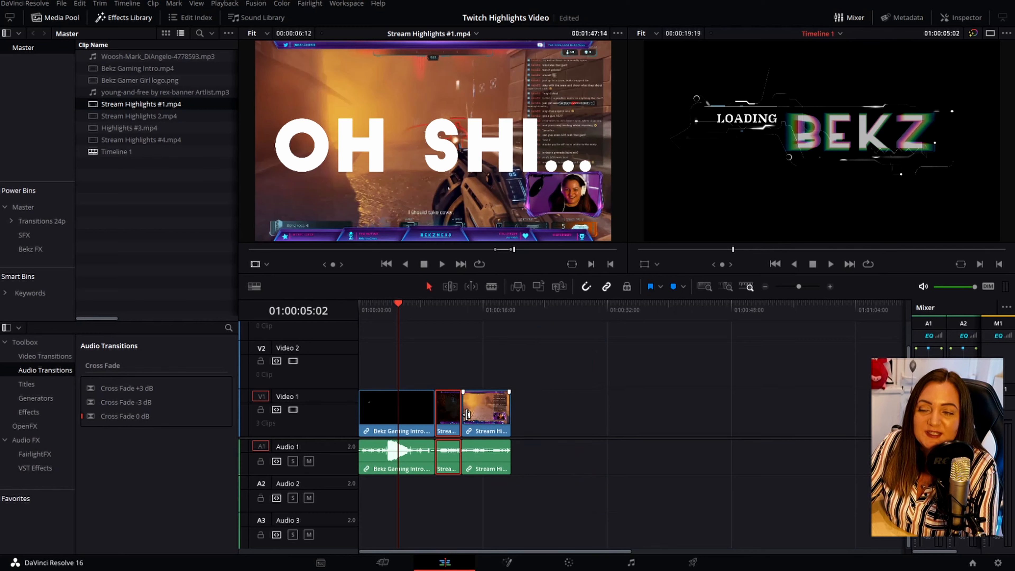
Step: Load Stream Highlights 2.mp4, mark a 00:00:03:00 section, and place it on Video 1 directly after the last highlight clip
double_click(125, 115)
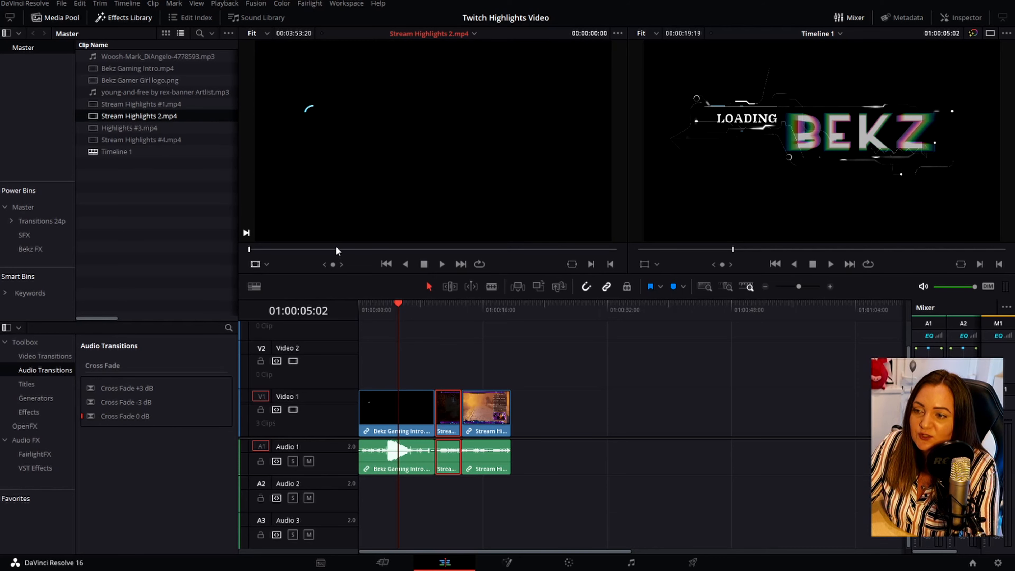
click(337, 248)
click(402, 249)
drag(408, 132, 514, 413)
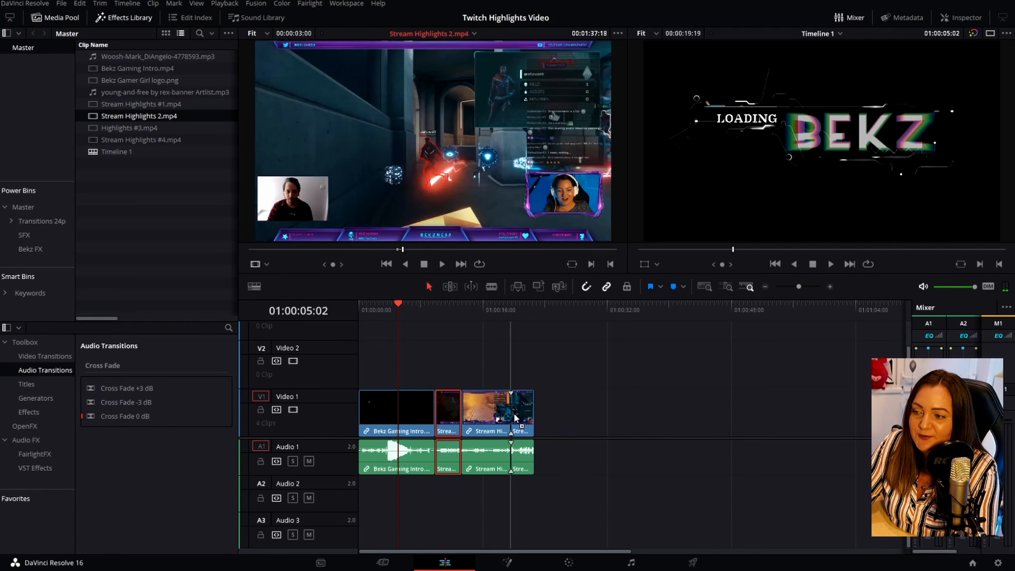
Step: Load Highlights #3.mp4, mark a 00:00:03:29 section around the "Loopy Loopy Flip" moment, and append it to the clips on Video 1
click(408, 249)
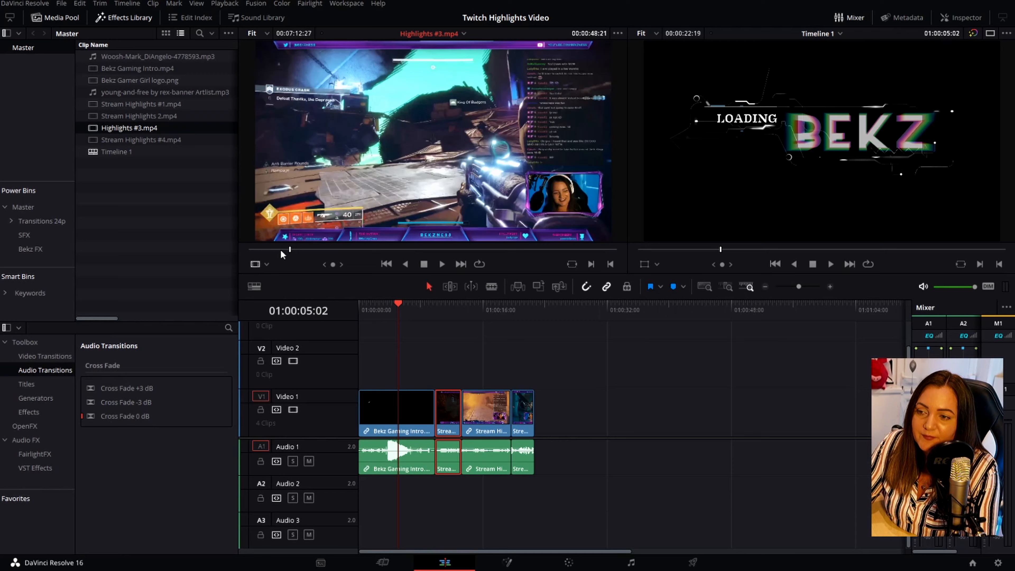
drag(279, 249, 319, 246)
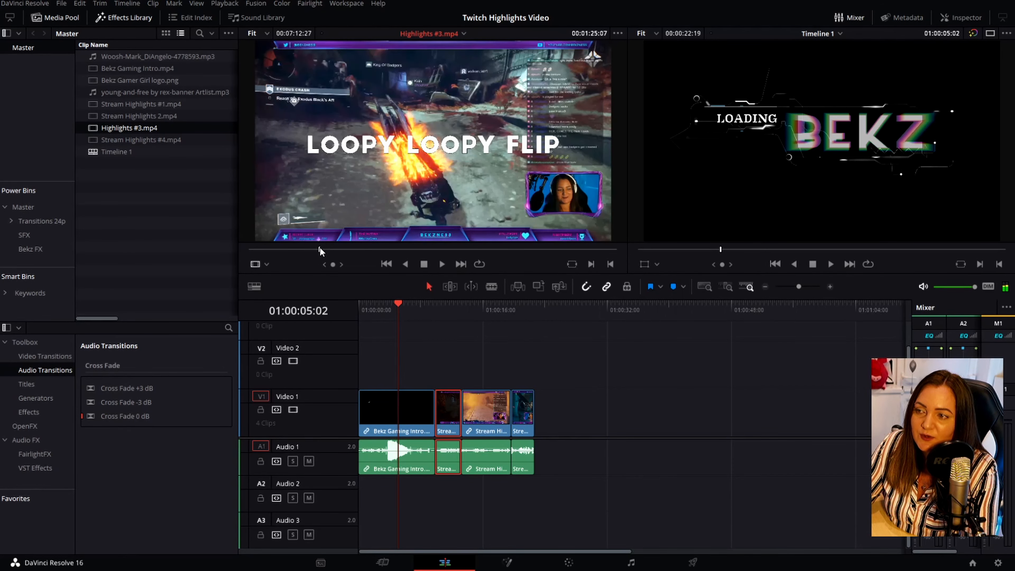
key(space)
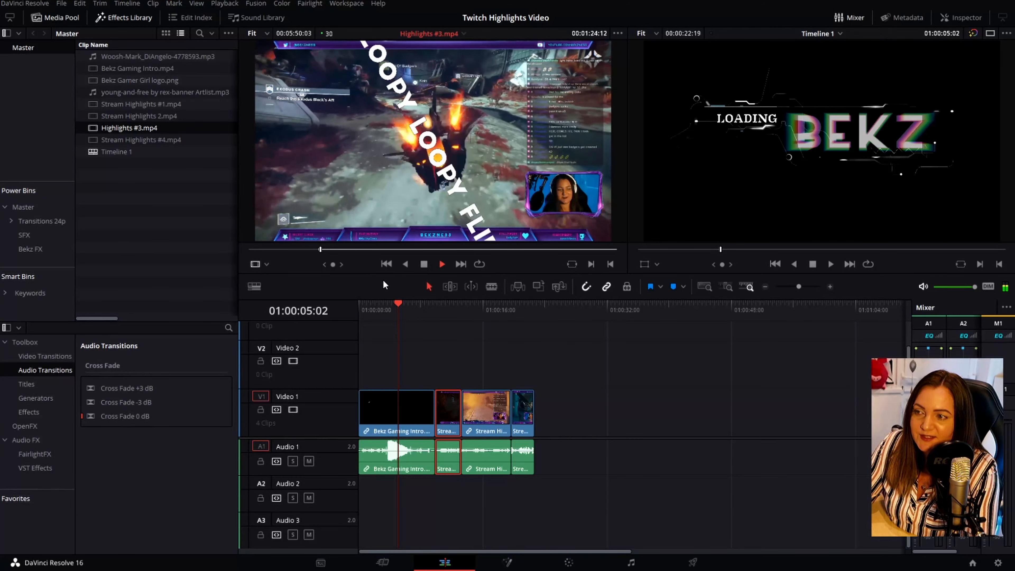
key(space)
key(o)
drag(434, 168, 538, 415)
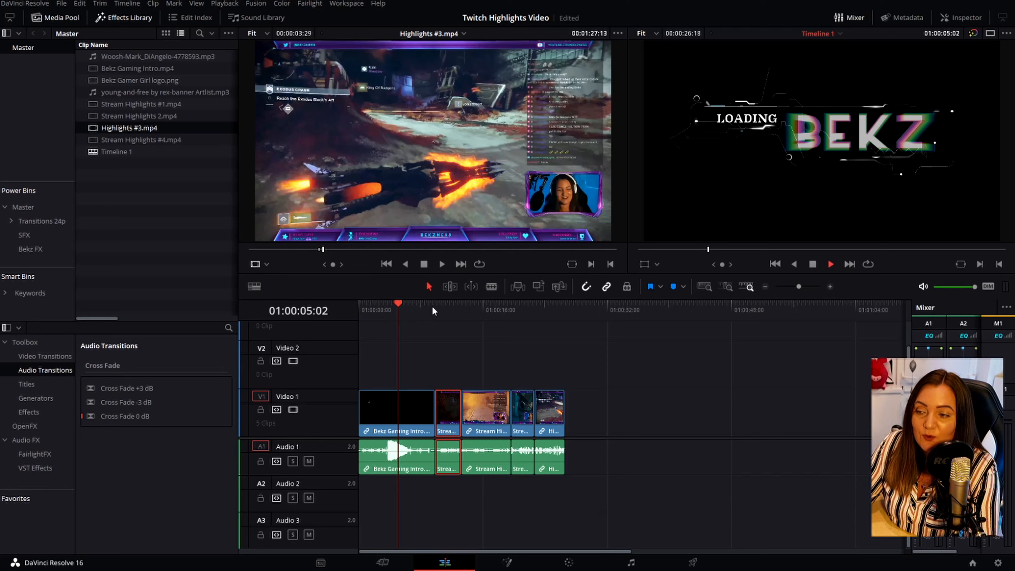
Step: Play back the assembled timeline from the intro through the end of the last highlight clip
key(space)
key(space)
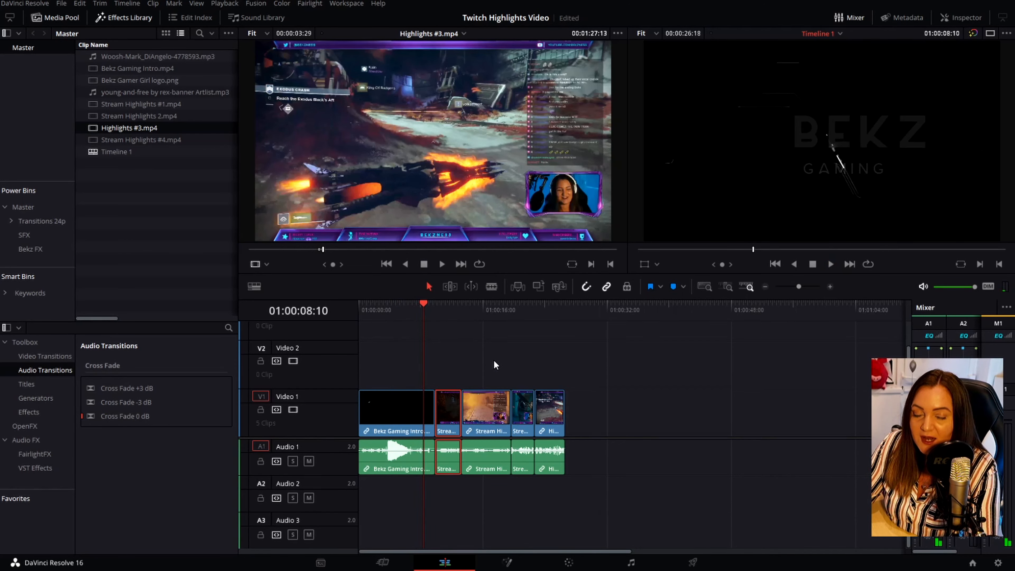
key(space)
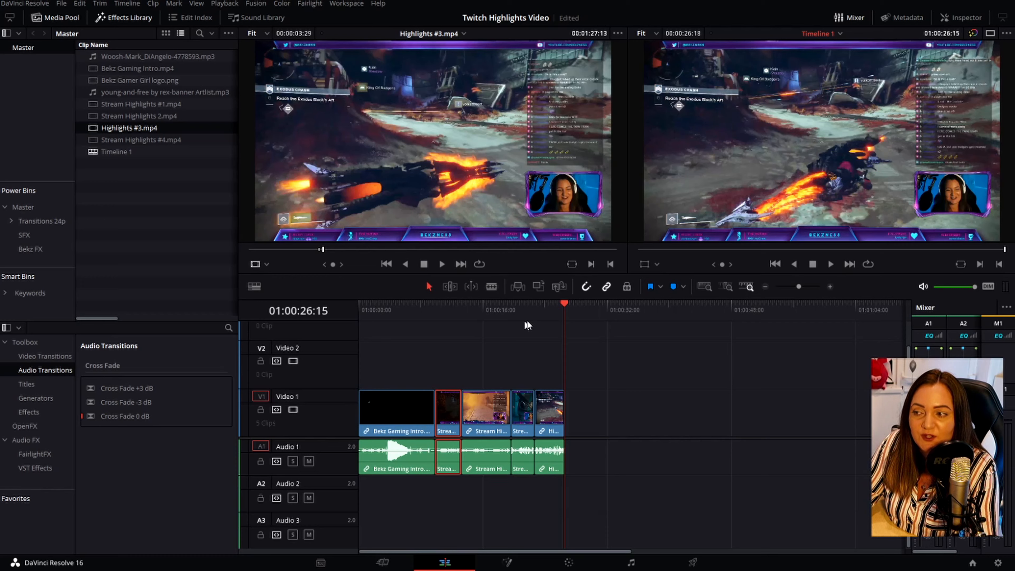
Step: Add a basic Text title on Video 2 starting at 01:00:14:18, above the second Stream Highlights #1.mp4 section
drag(562, 304, 472, 318)
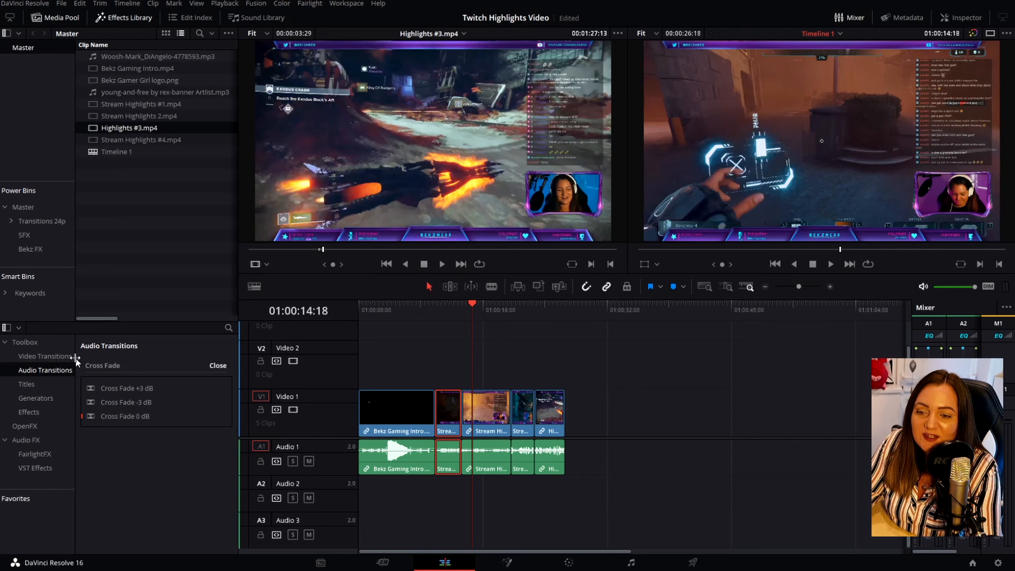
click(32, 383)
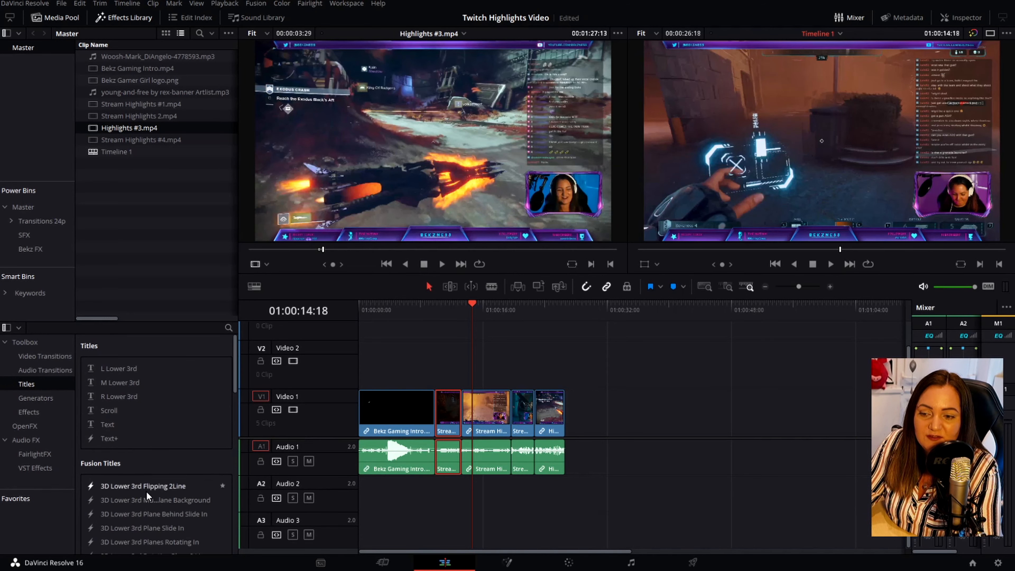
scroll(146, 490, down, 1)
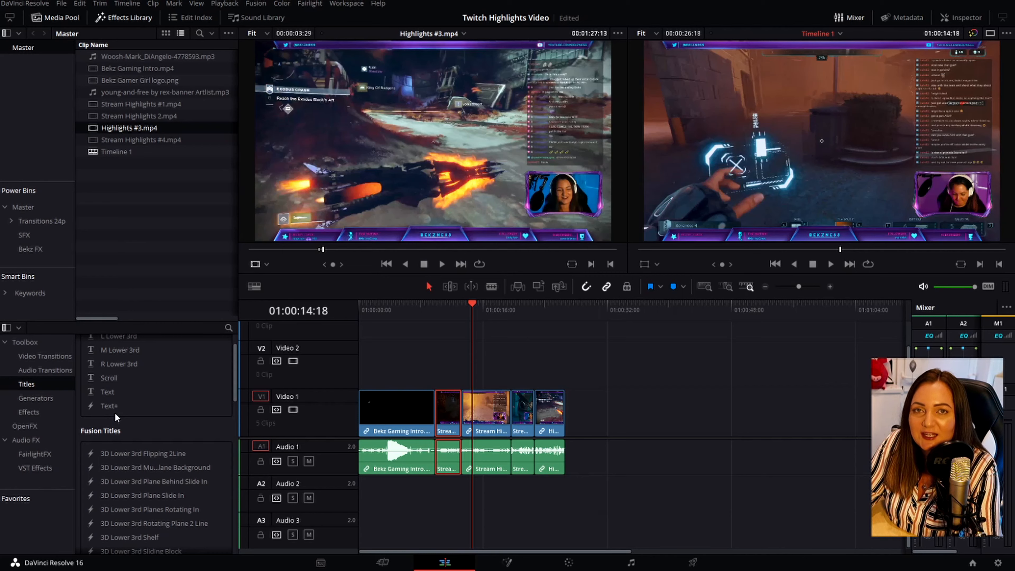
drag(105, 392, 472, 359)
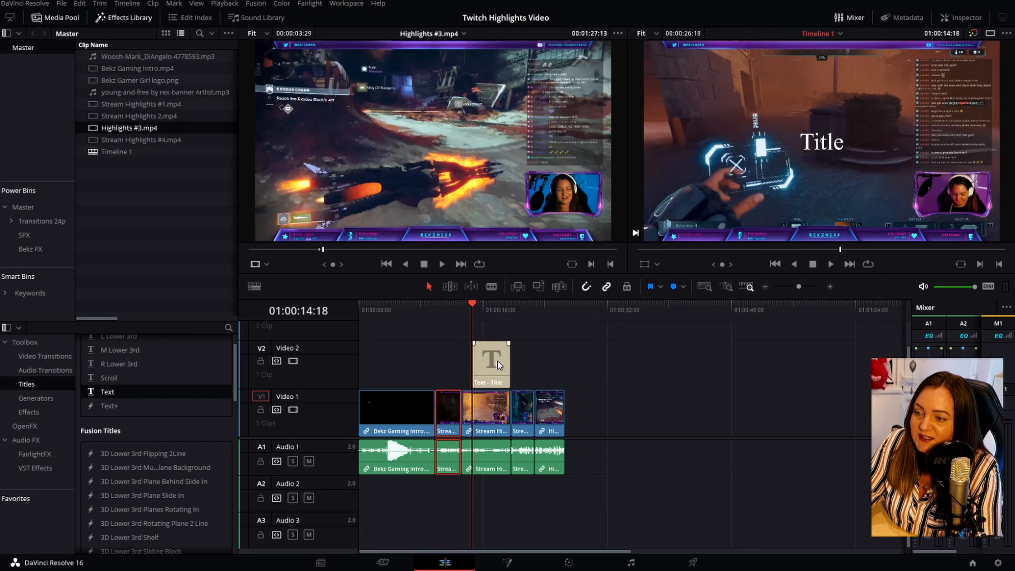
Step: Trim the end of the title clip on Video 2 back to 01:00:16:00
key(space)
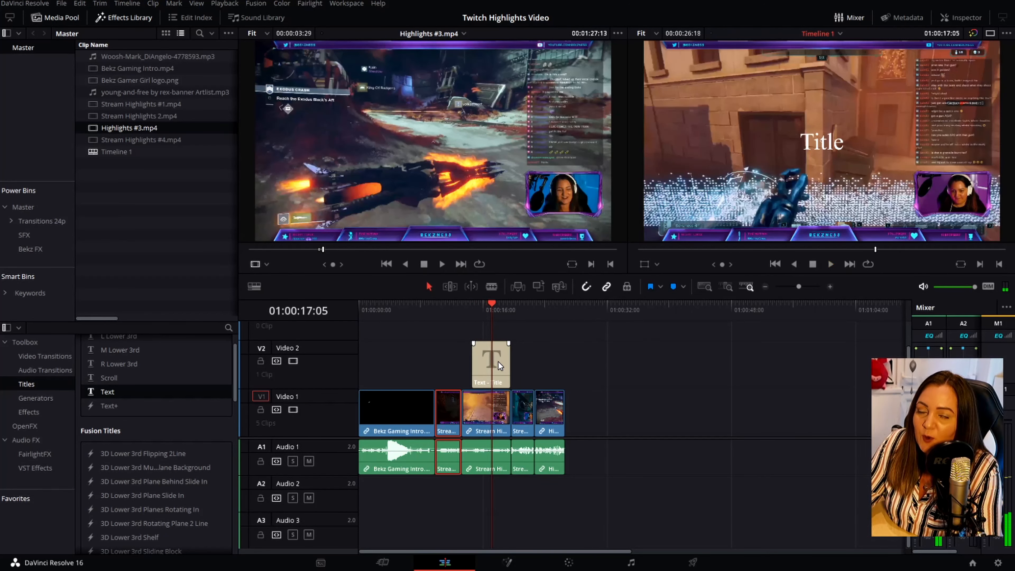
drag(491, 304, 472, 306)
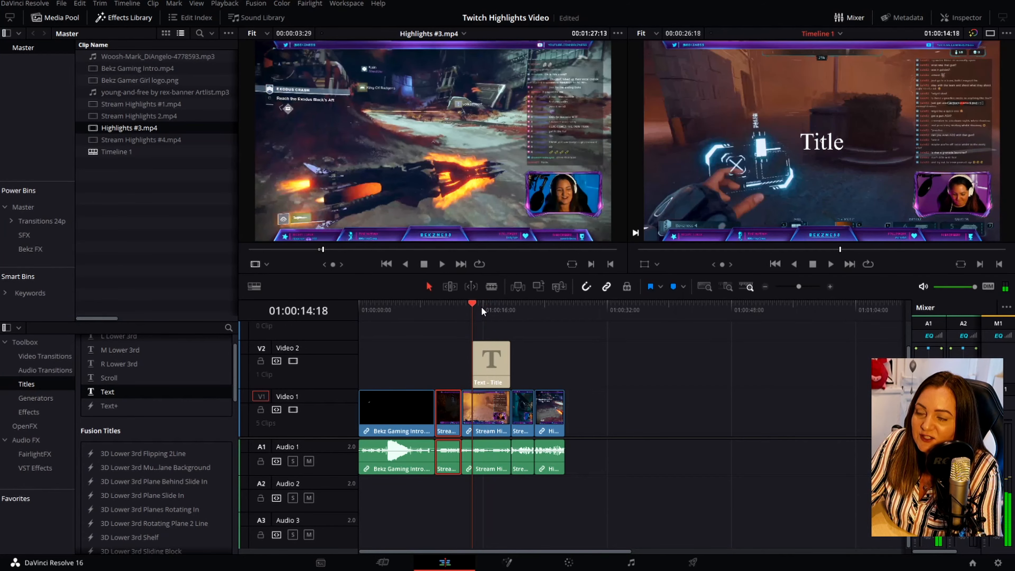
click(483, 307)
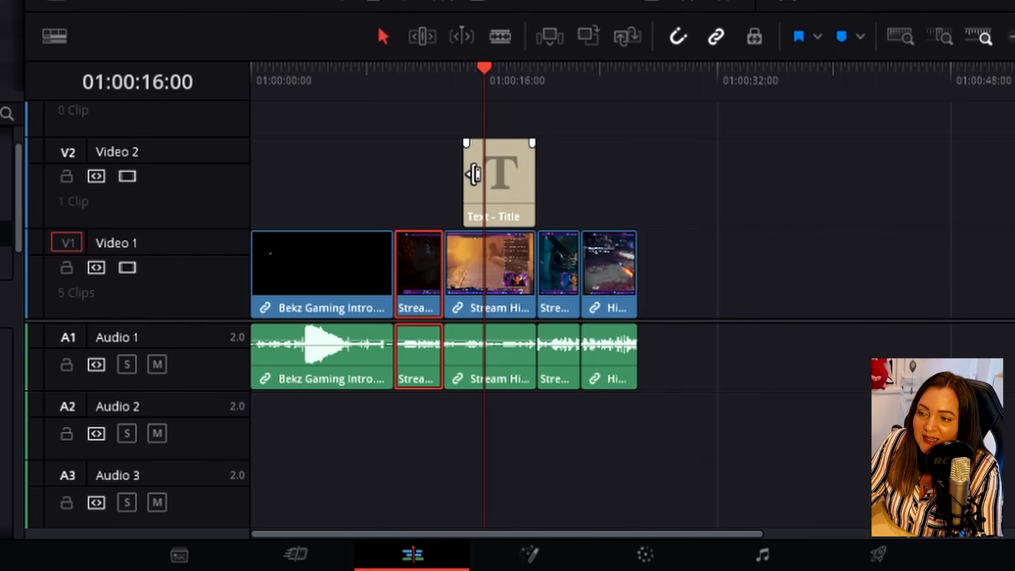
click(527, 181)
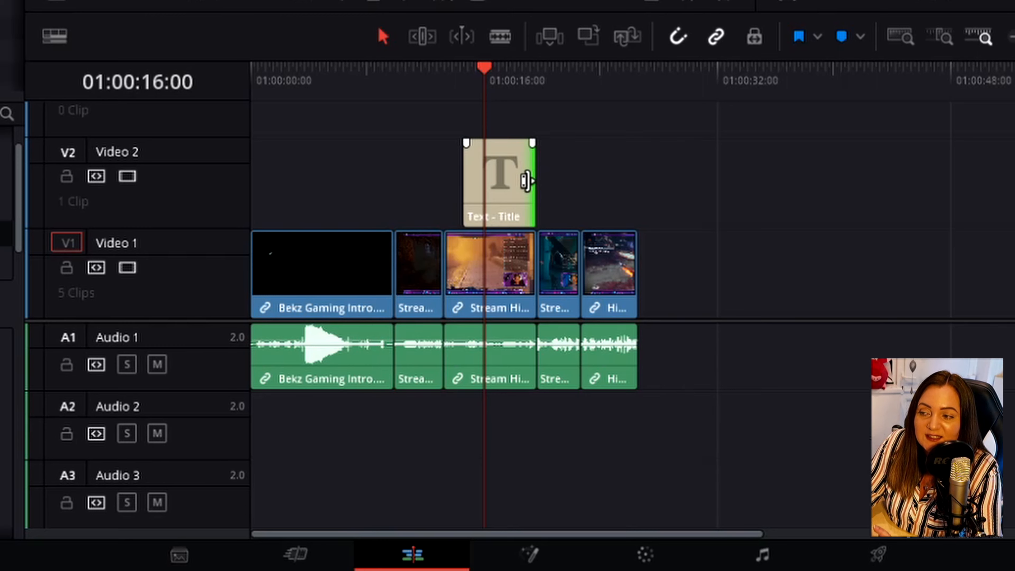
drag(527, 181, 483, 184)
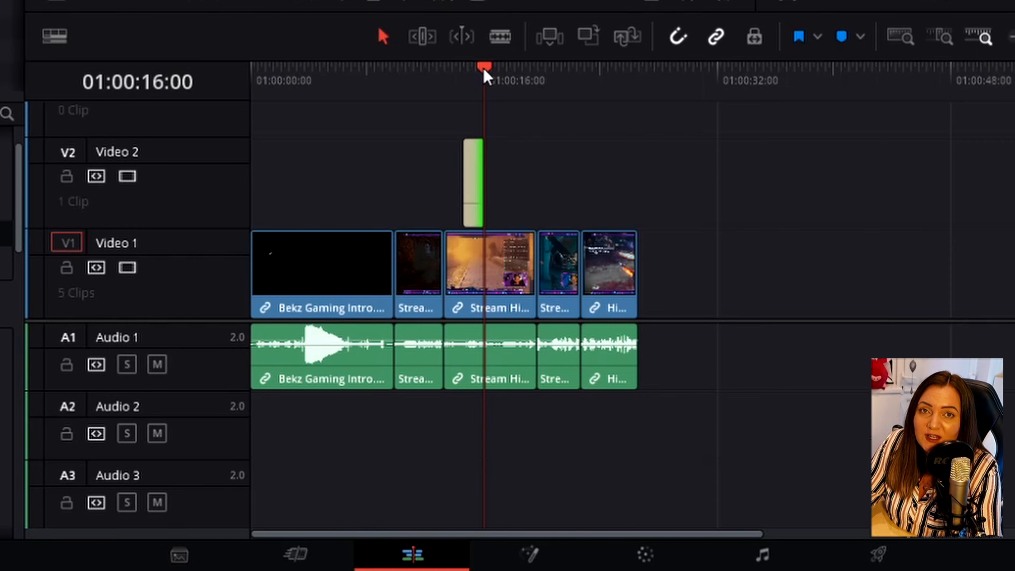
Step: Play the timeline from 01:00:13:07 past the end of the title to check its timing
click(451, 76)
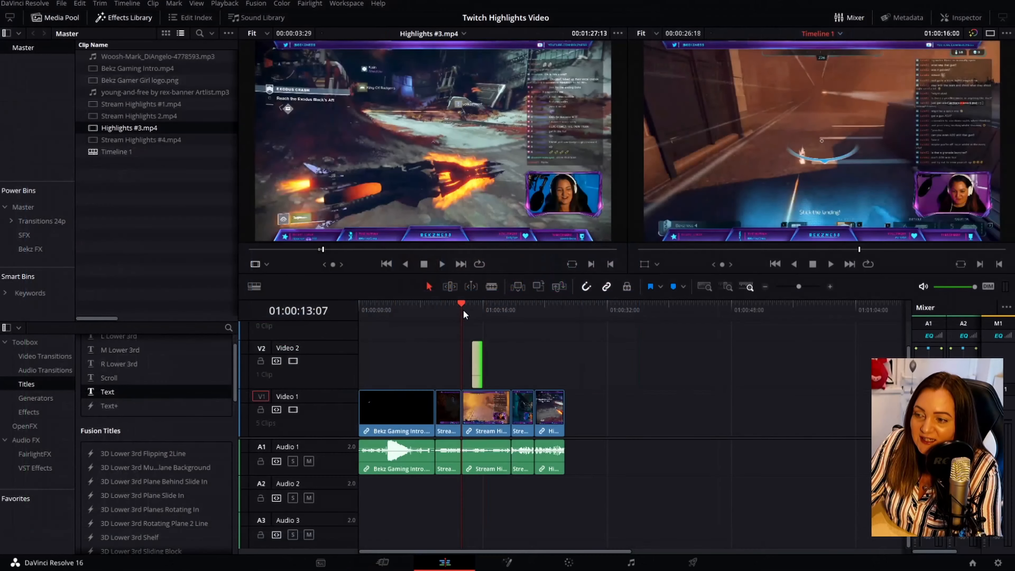
key(space)
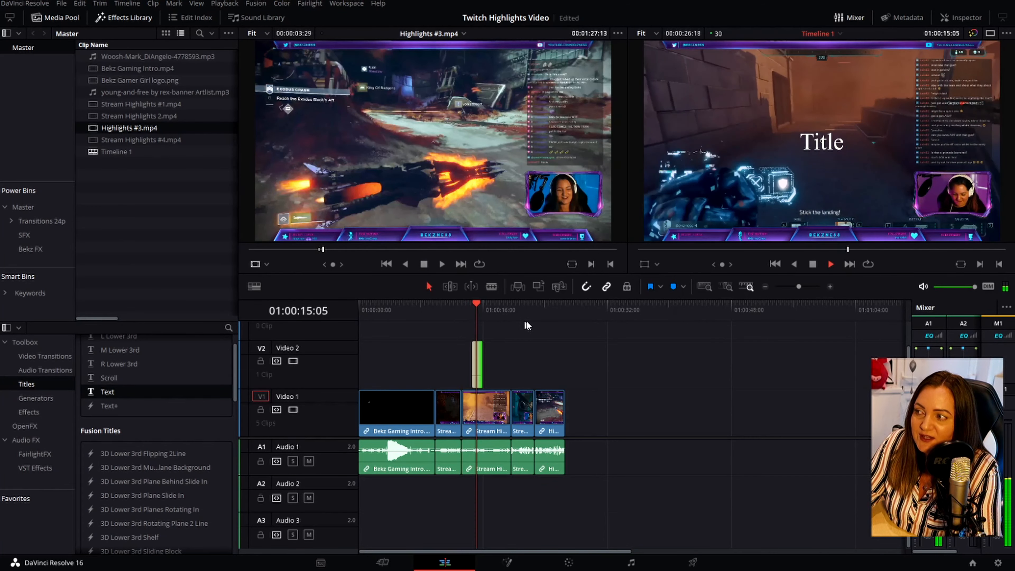
key(space)
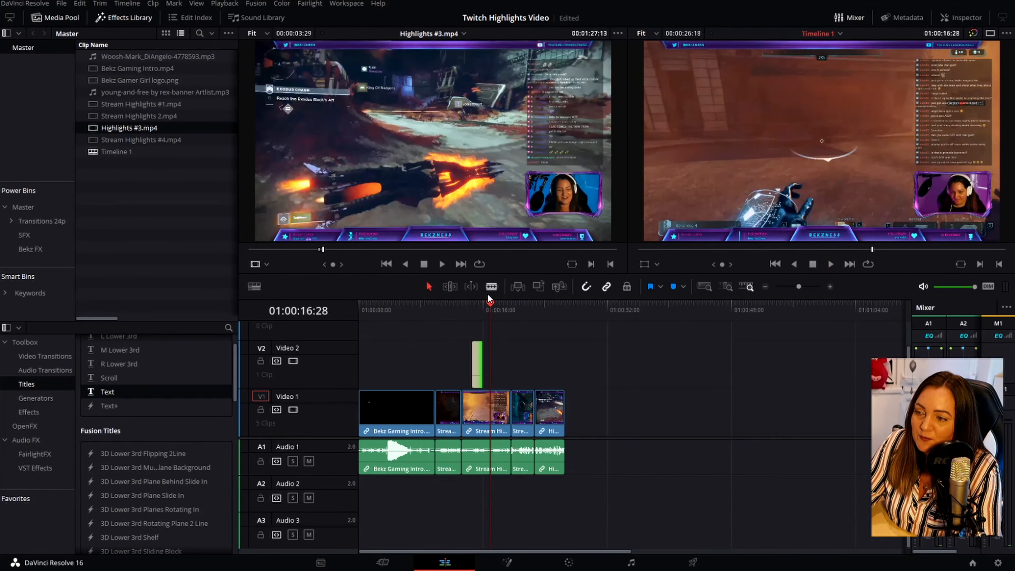
Step: Replace the placeholder text of the title clip on Video 2 with "SEND HELP"
drag(491, 303, 472, 308)
click(479, 362)
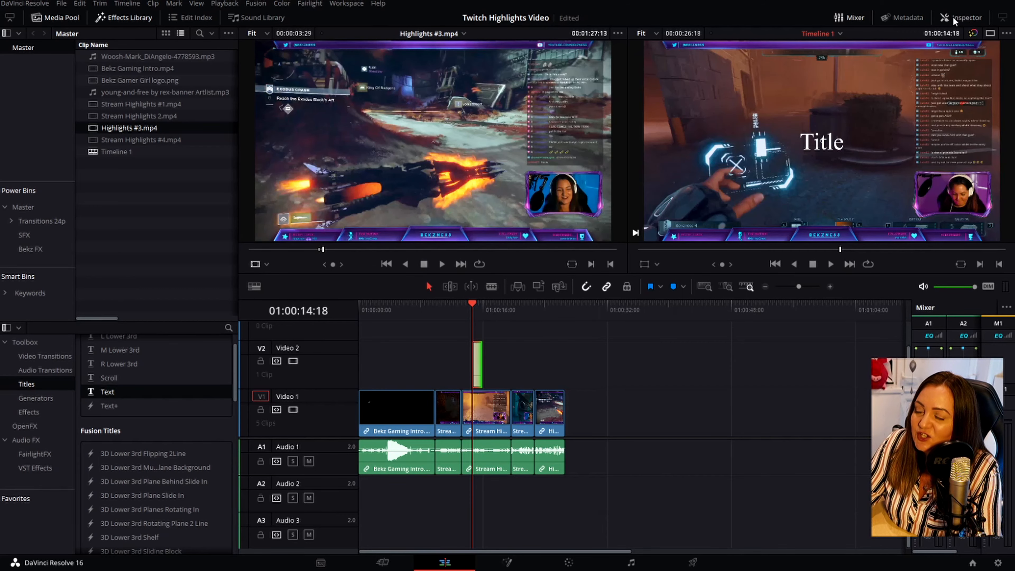
click(964, 19)
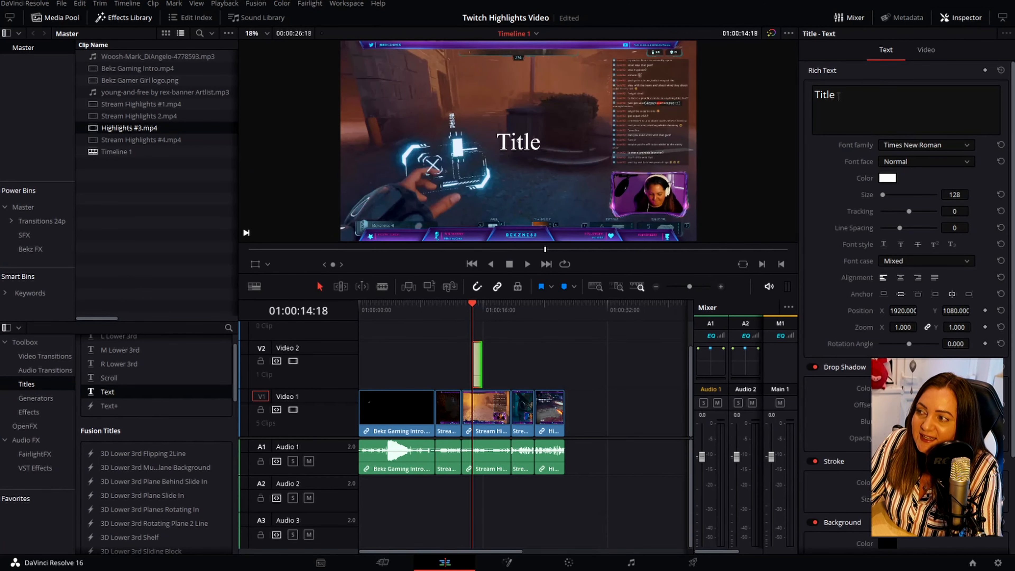
drag(842, 95, 815, 94)
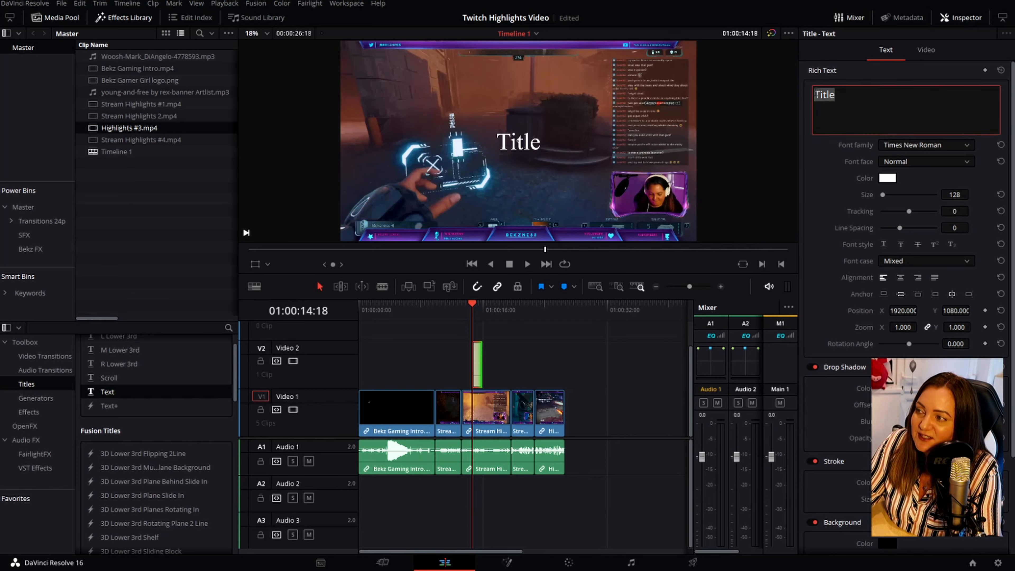
key(BackSpace)
text(S)
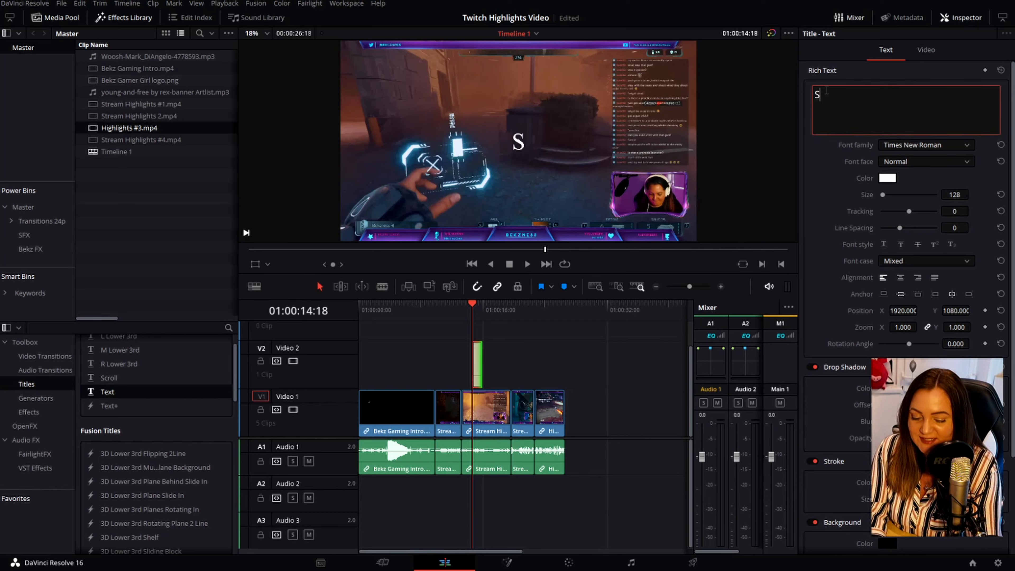
text(END HELP)
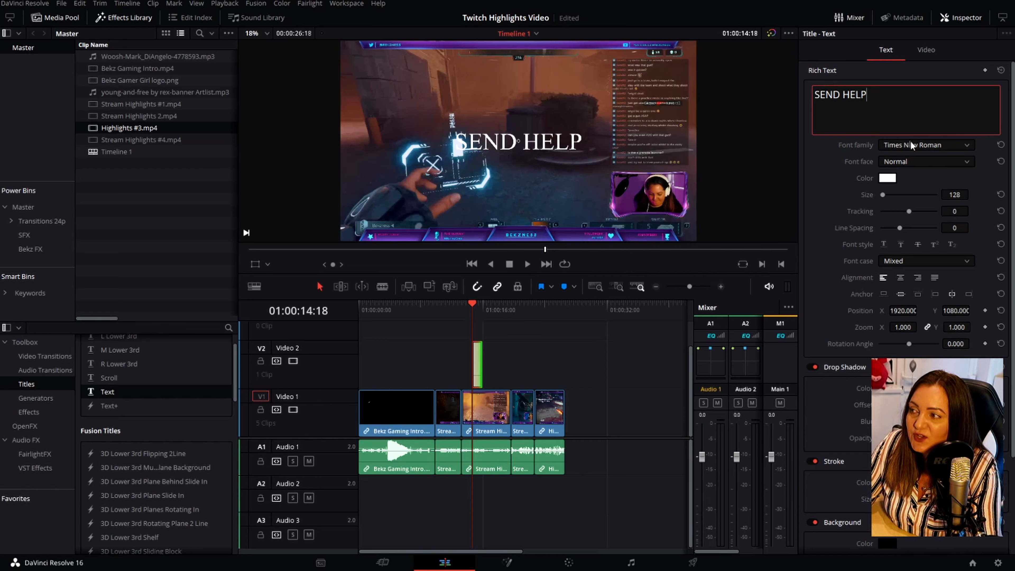
Step: Set the SEND HELP title's font family to Slim Joe and its size to 192
click(966, 146)
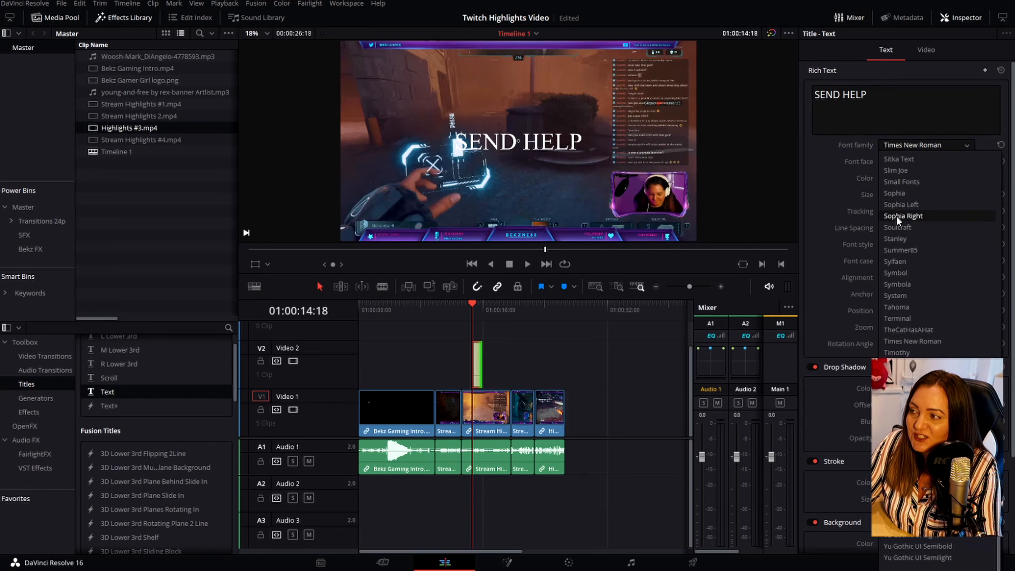
click(896, 171)
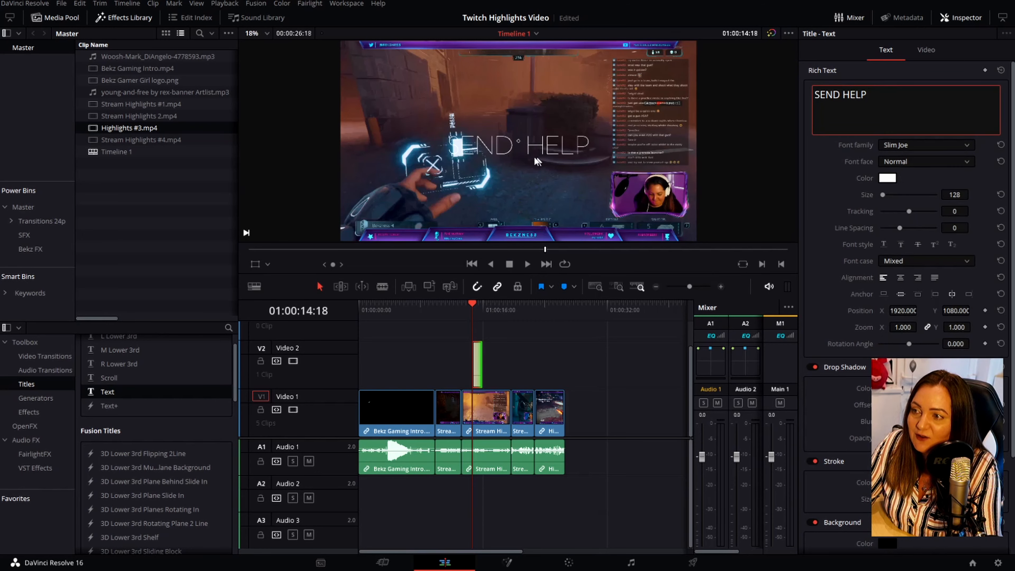
drag(955, 195, 963, 194)
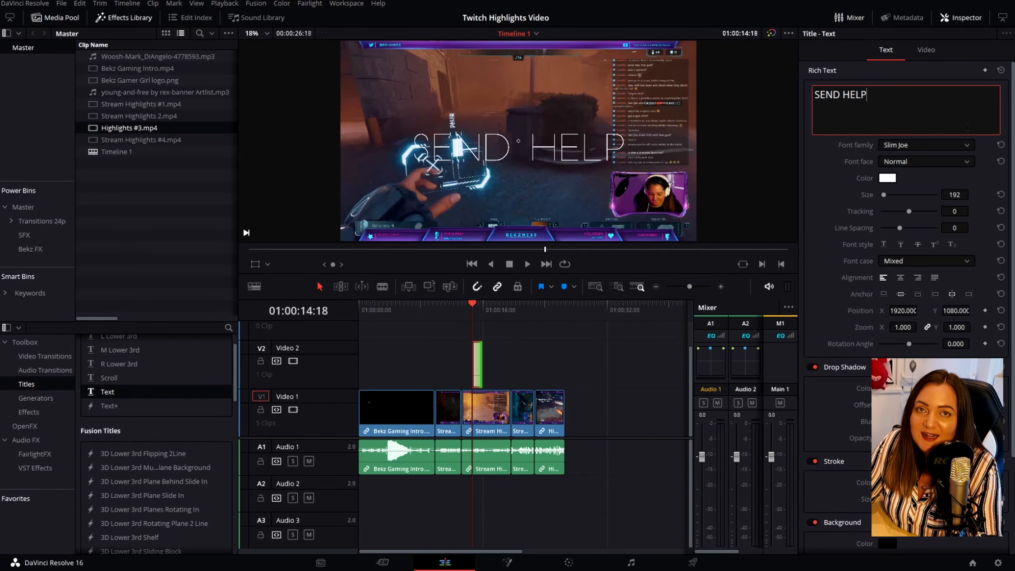
Step: Play the timeline from 01:00:14:18 past the end of the SEND HELP title to preview its new look
click(963, 19)
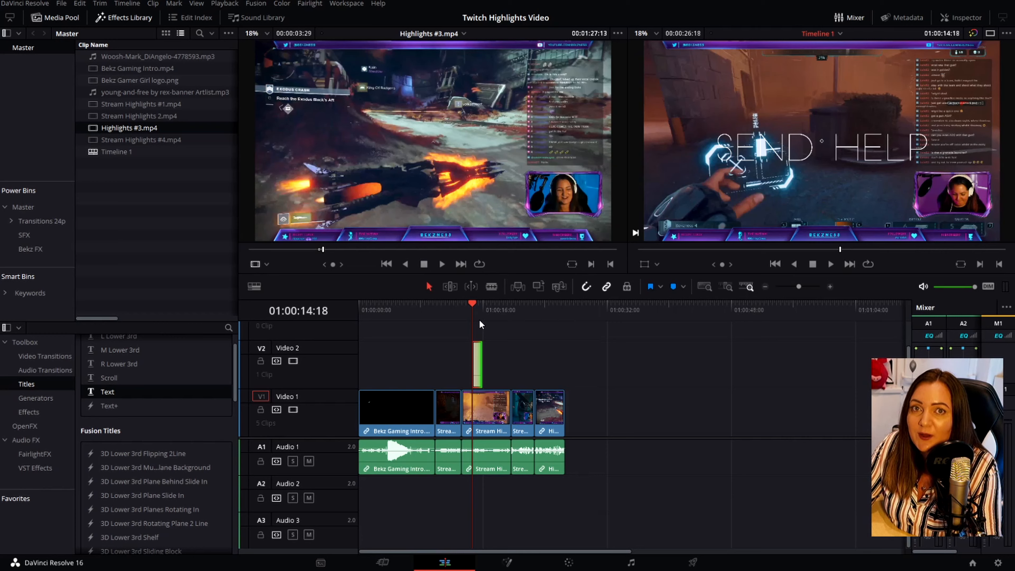
key(space)
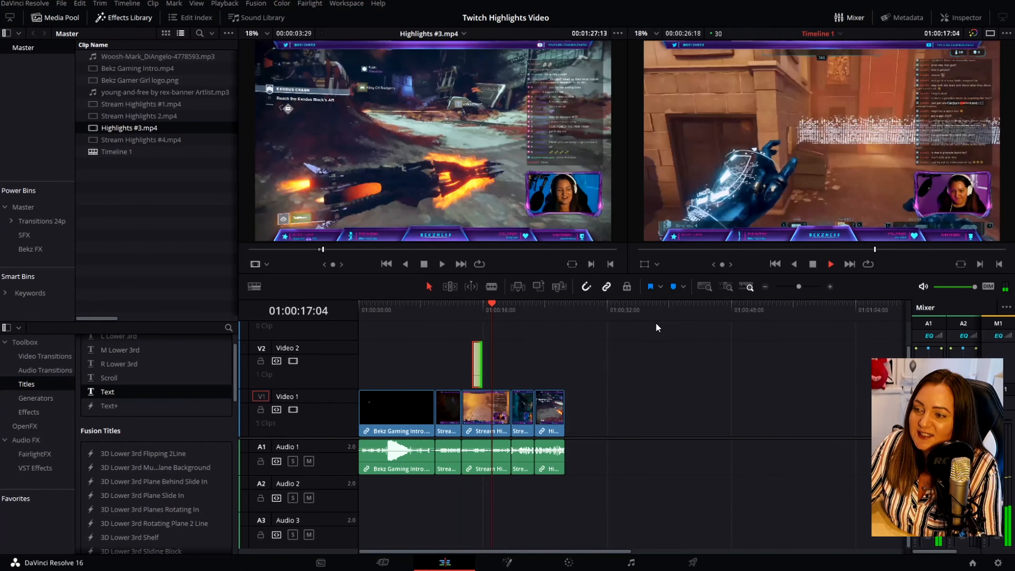
click(479, 362)
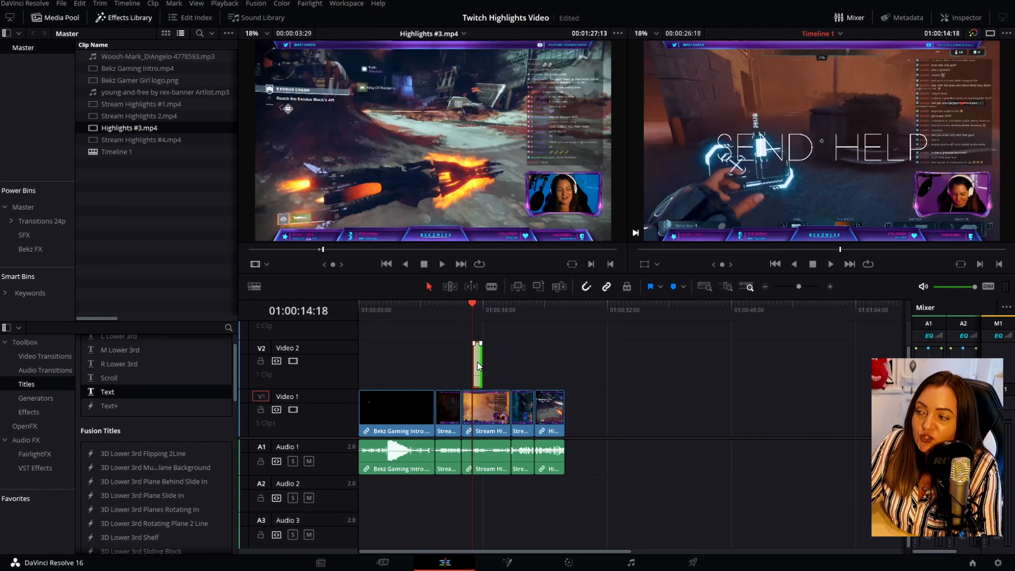
Step: Split the Stream Highlights 2.mp4 clip on the timeline at 01:00:20:20 and again at about 01:00:21:26
click(830, 287)
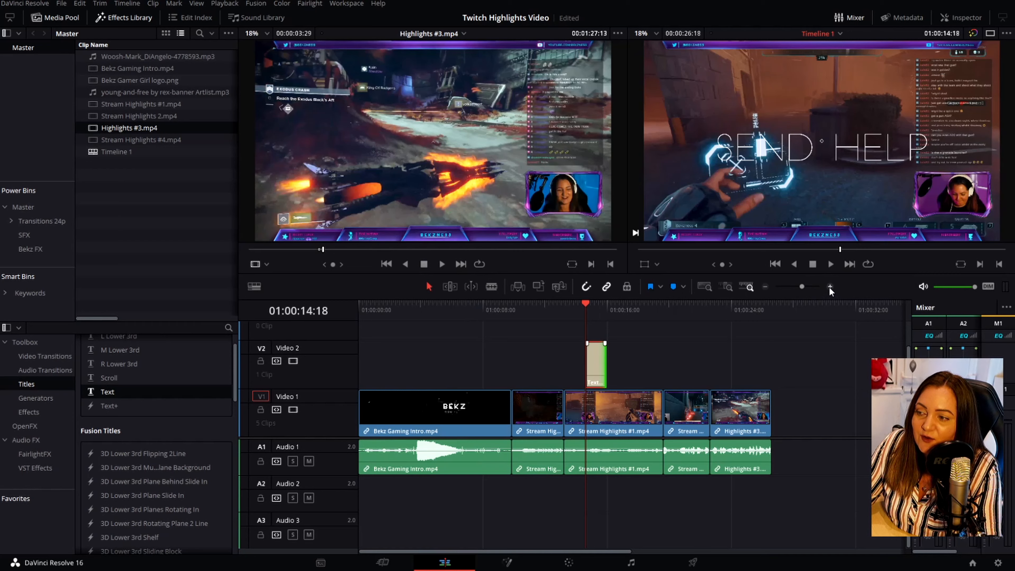
click(830, 287)
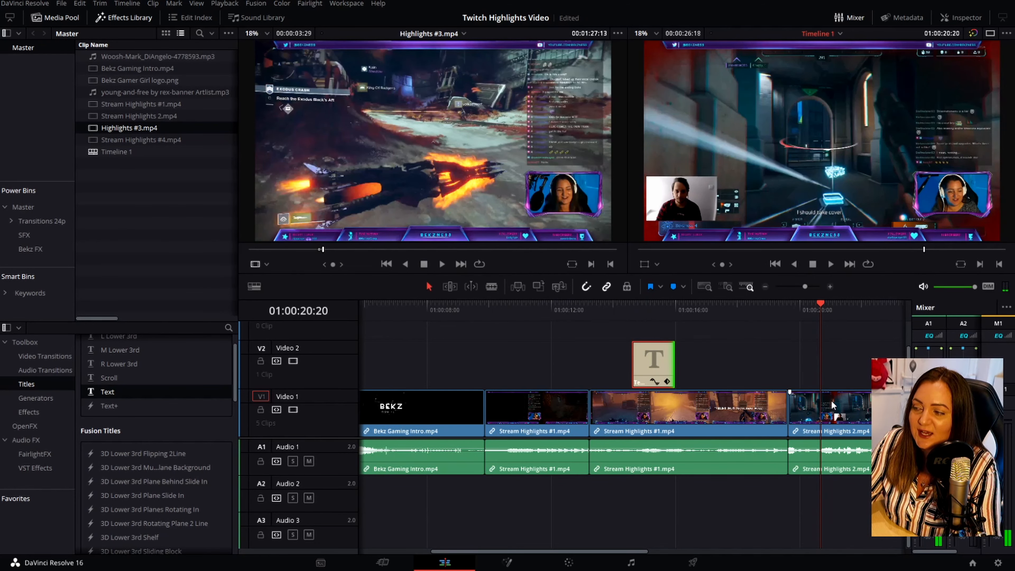
click(836, 411)
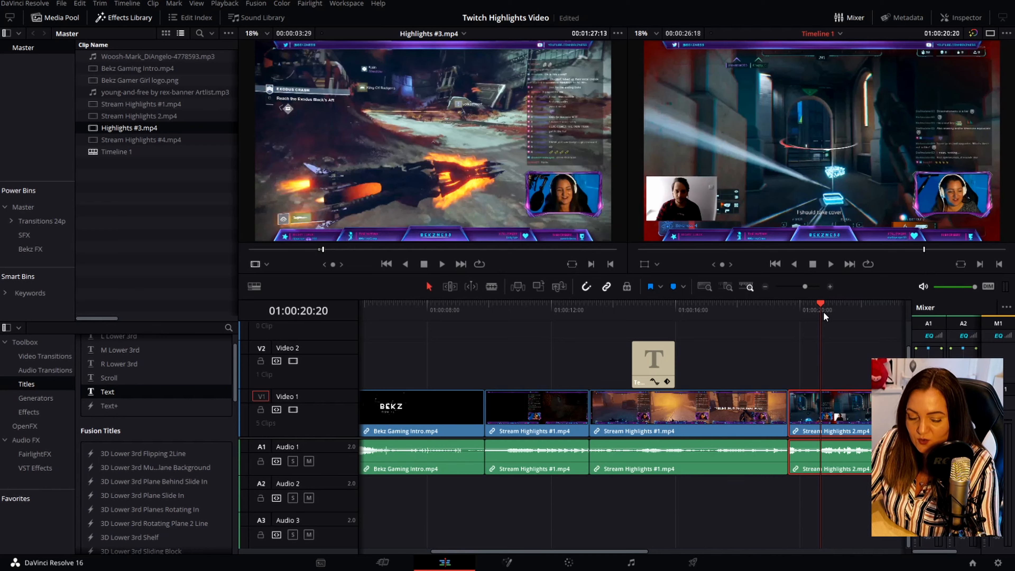
key(ctrl+b)
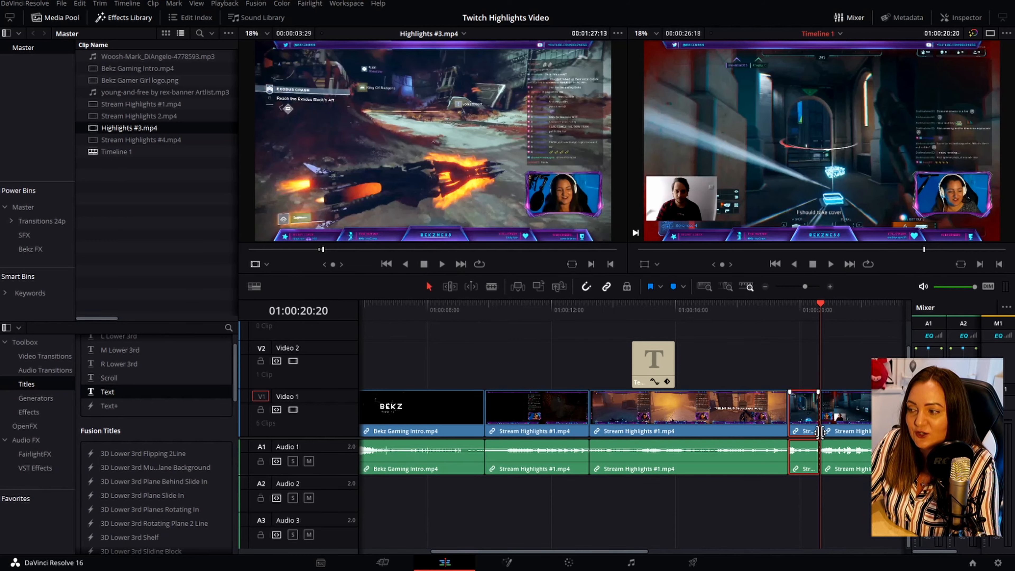
drag(823, 304, 838, 303)
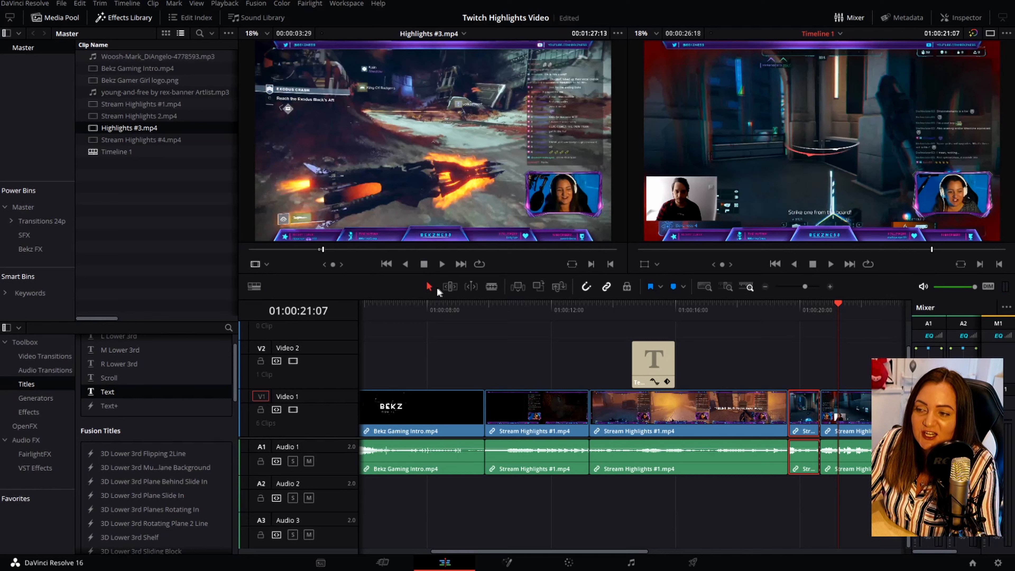
click(492, 285)
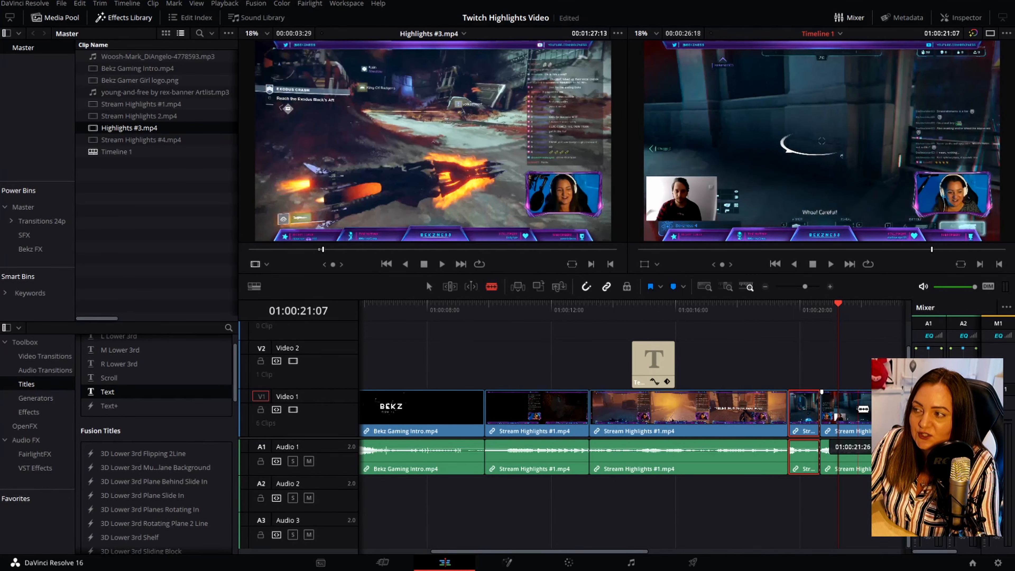
click(857, 408)
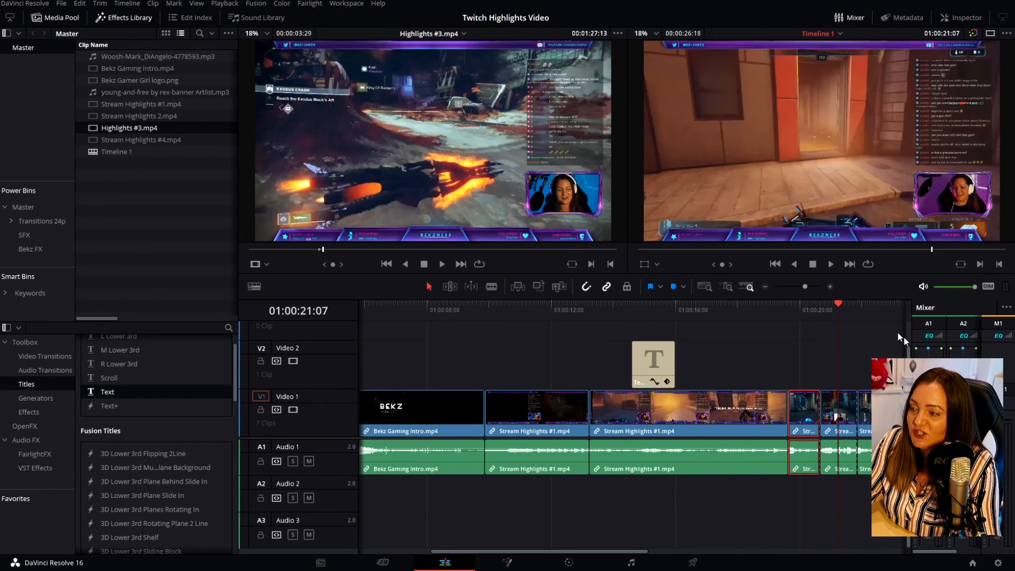
Step: Ripple delete the middle section of the split Stream Highlights 2.mp4 clip, and undo the deletion
click(849, 416)
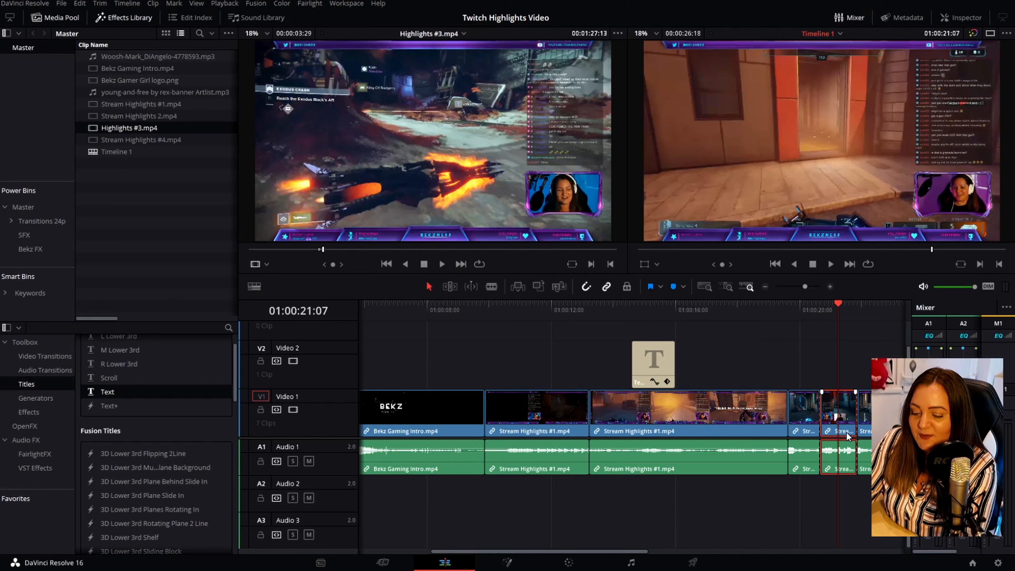
key(Delete)
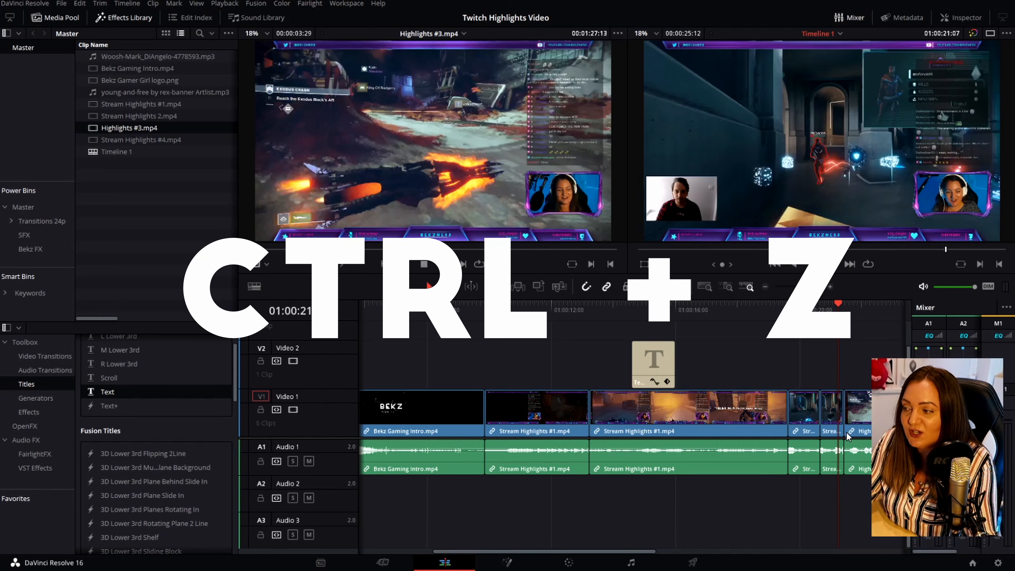
key(ctrl+z)
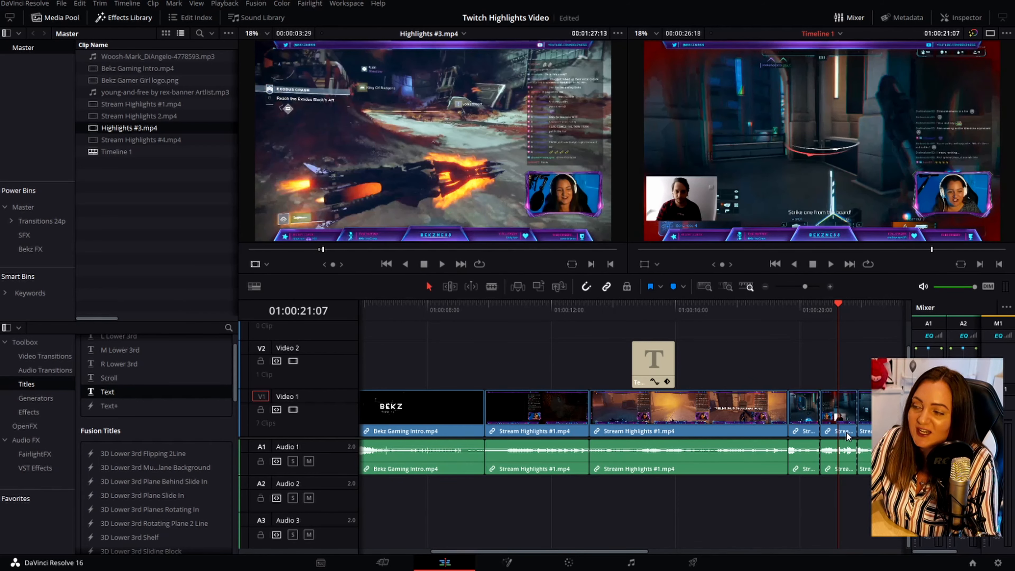
Step: Remove the middle section of Stream Highlights 2.mp4 leaving a gap, and delete the gap to close up the timeline
click(844, 419)
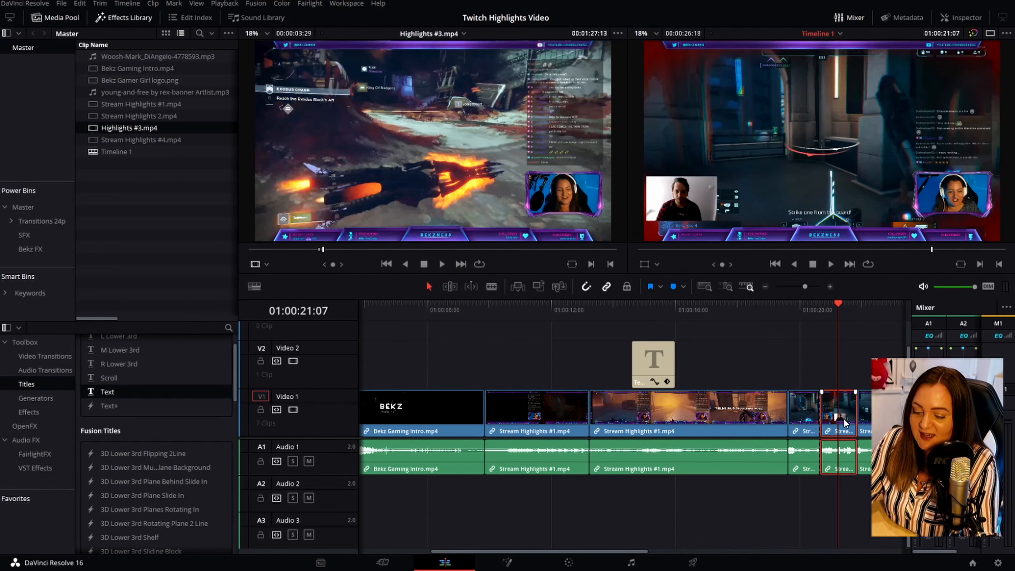
key(BackSpace)
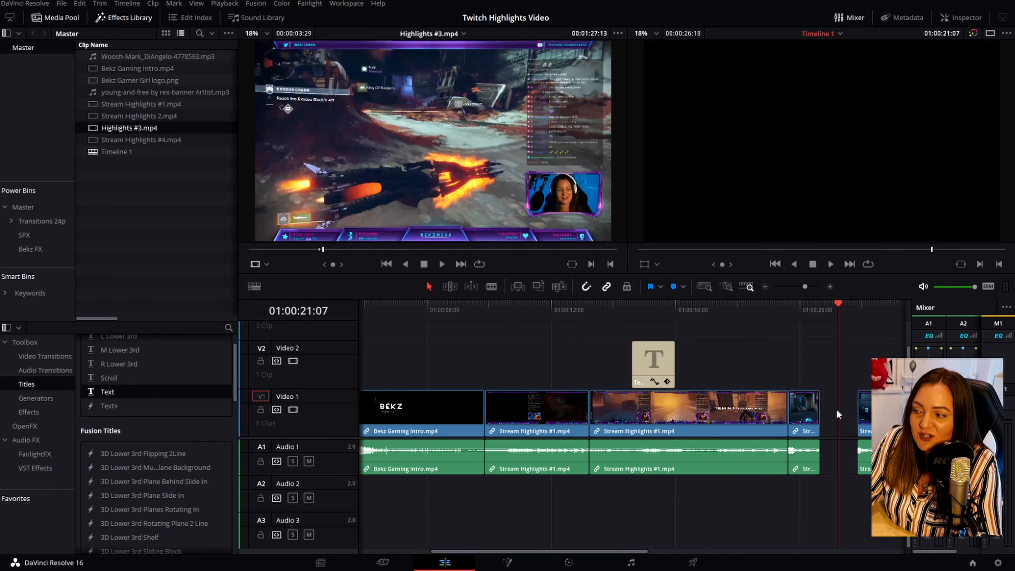
click(848, 422)
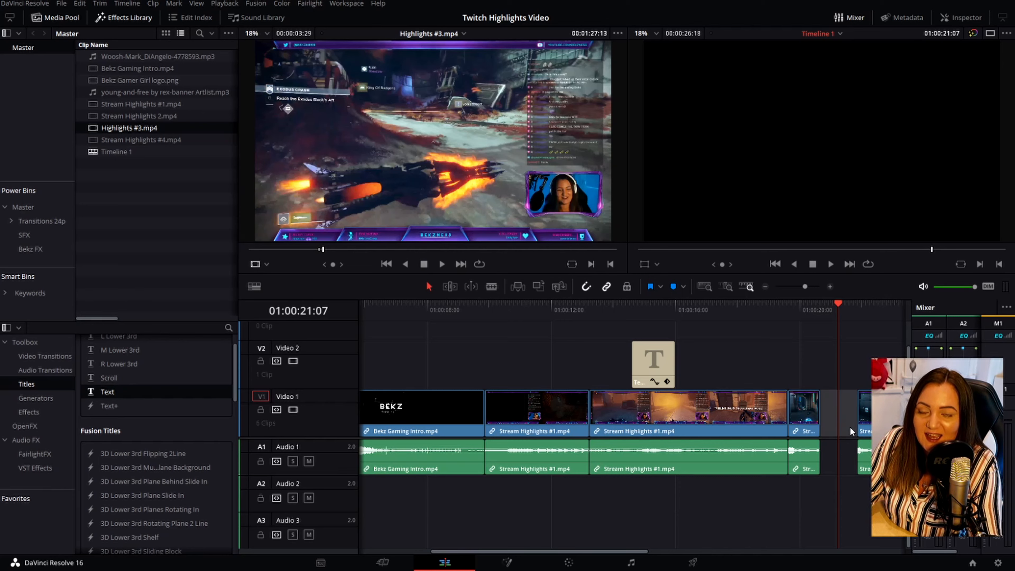
key(Delete)
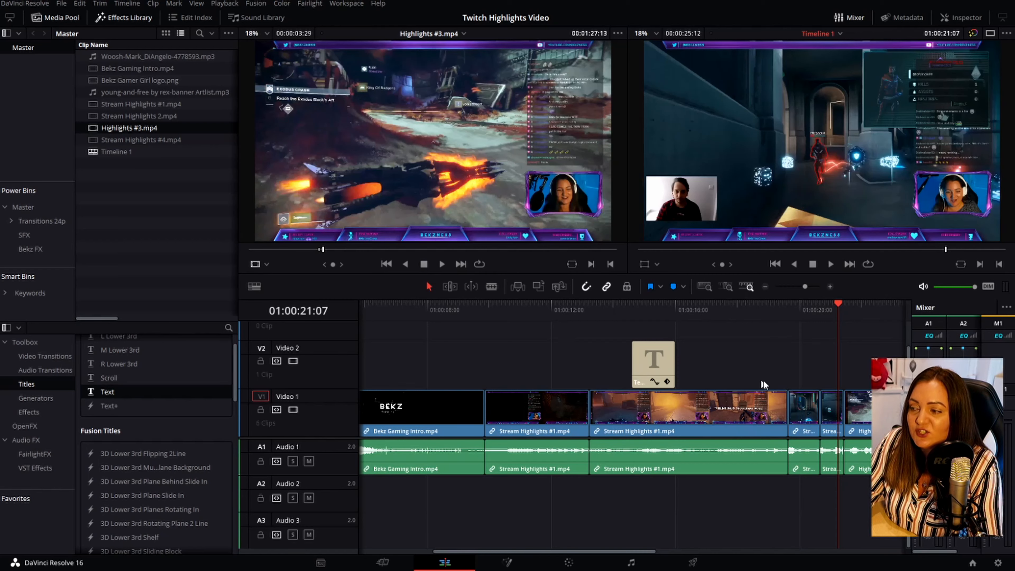
Step: Add a Heart video transition at the cut between Stream Highlights #1.mp4 and Stream Highlights 2.mp4 on Video 1
click(764, 304)
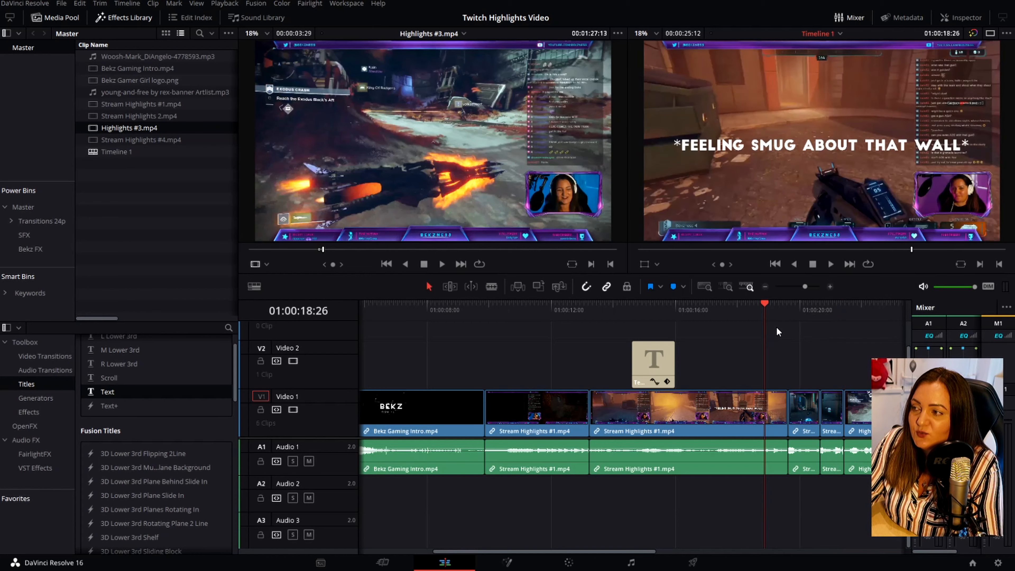
drag(794, 308, 770, 309)
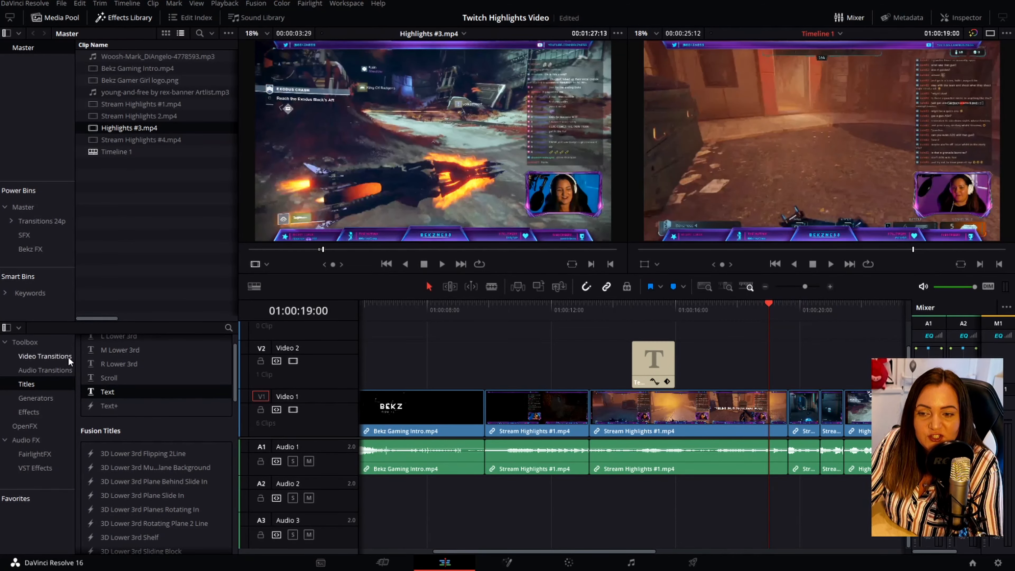
click(48, 357)
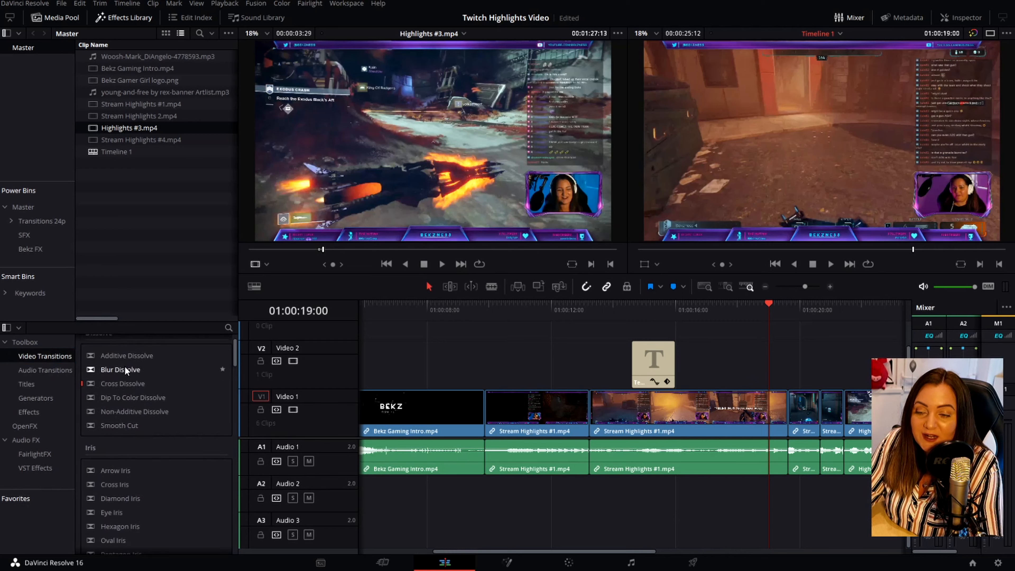
scroll(125, 455, down, 5)
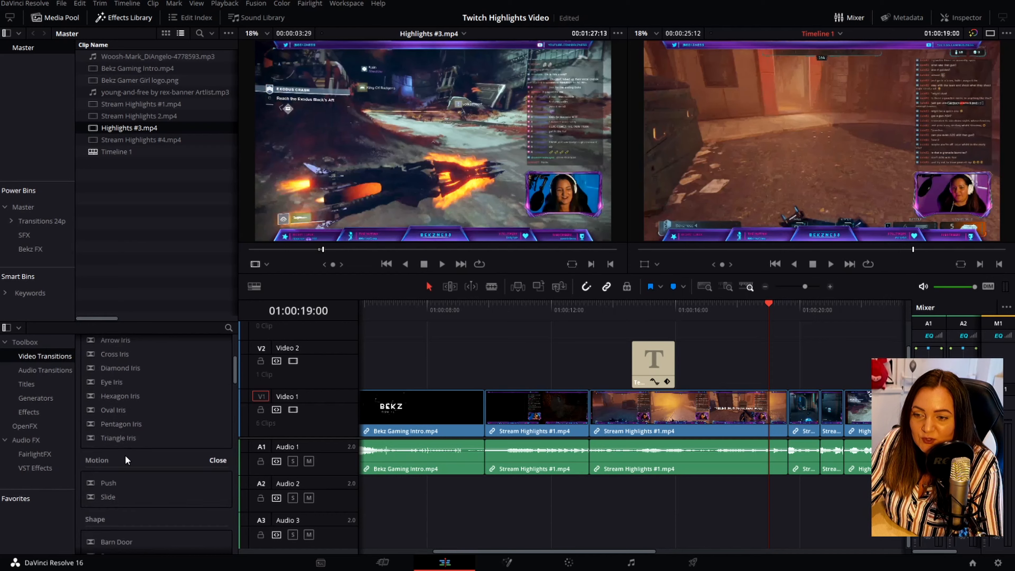
scroll(125, 454, down, 1)
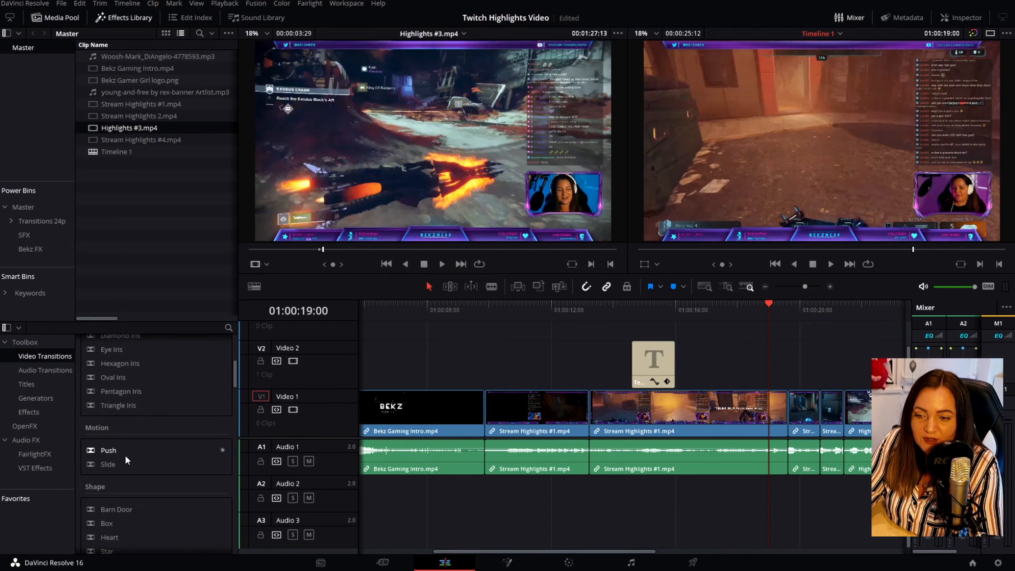
scroll(125, 455, down, 2)
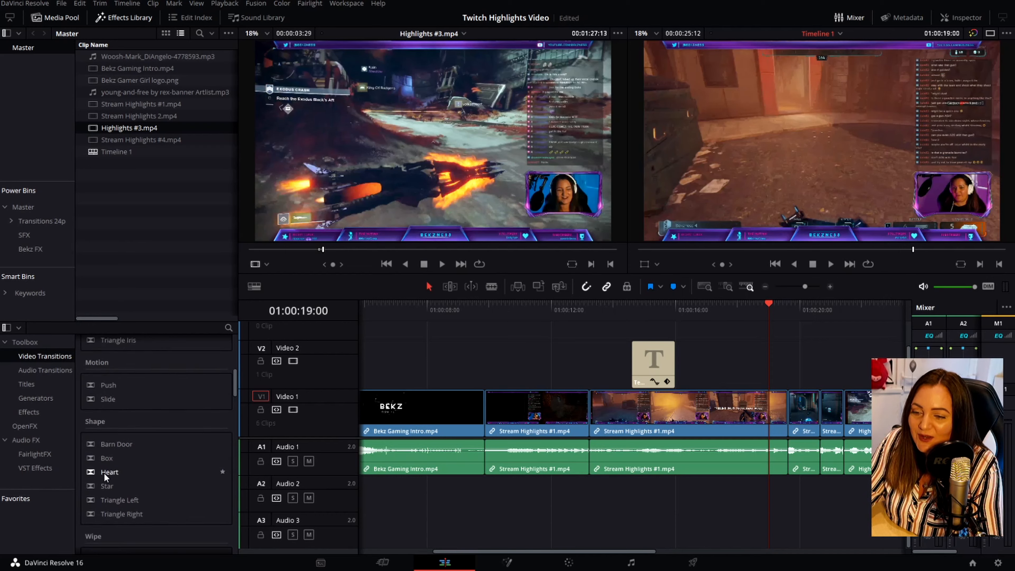
drag(104, 473, 788, 412)
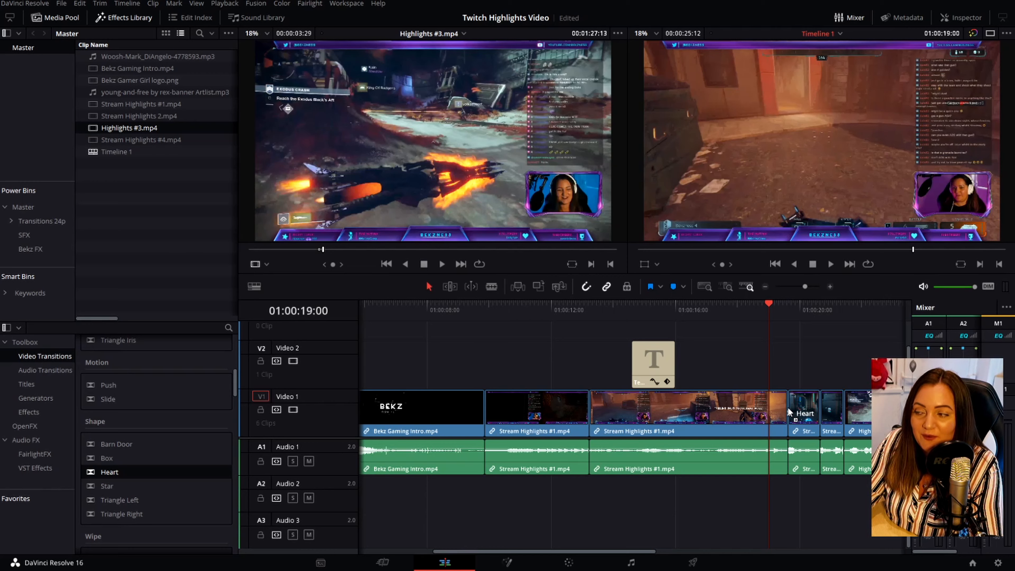
drag(788, 406, 788, 406)
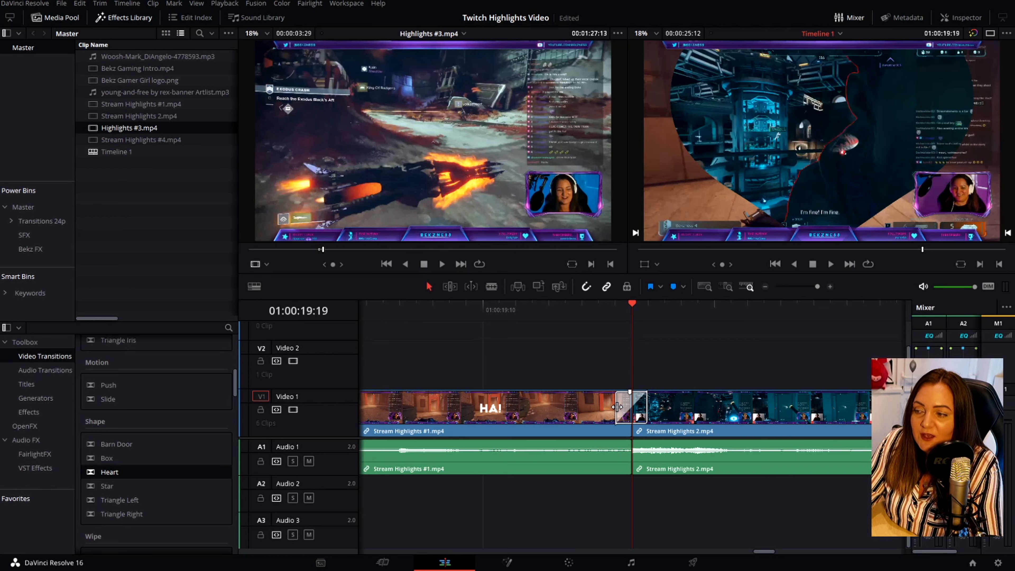
Step: Lengthen the Heart transition so it starts at 01:00:19:10, and play the timeline across it to check the effect
drag(618, 406, 486, 405)
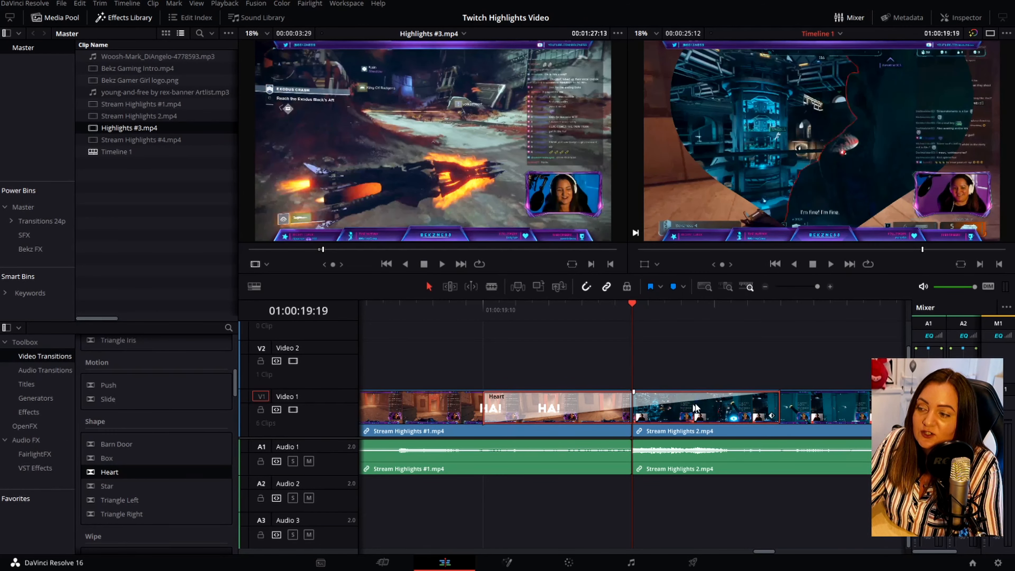
key(ctrl+minus)
click(370, 313)
key(space)
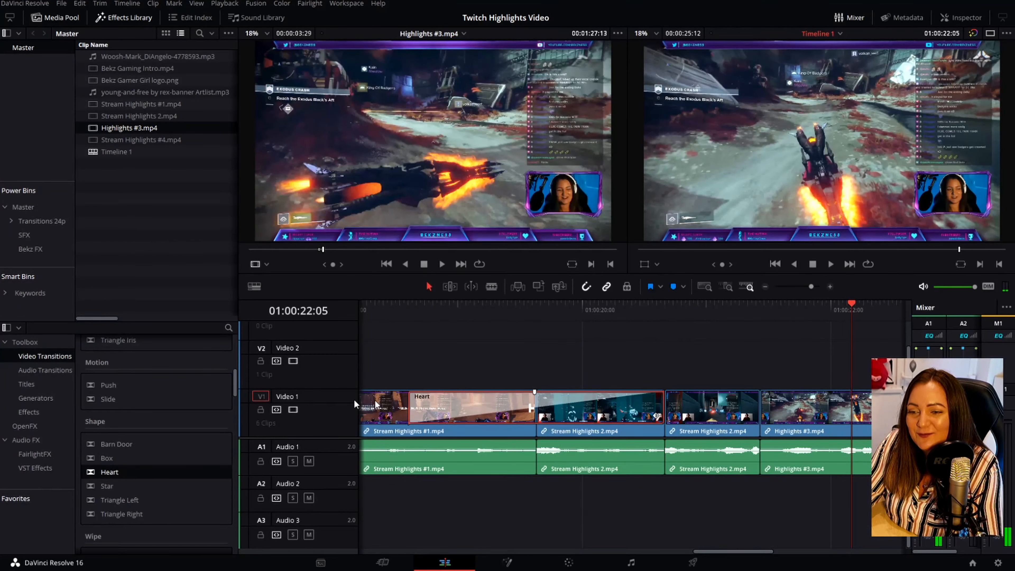
Step: Replace the Heart transition between Stream Highlights #1.mp4 and Stream Highlights 2.mp4 with a Cross Dissolve, and play the timeline across it
scroll(162, 448, up, 3)
scroll(165, 450, up, 3)
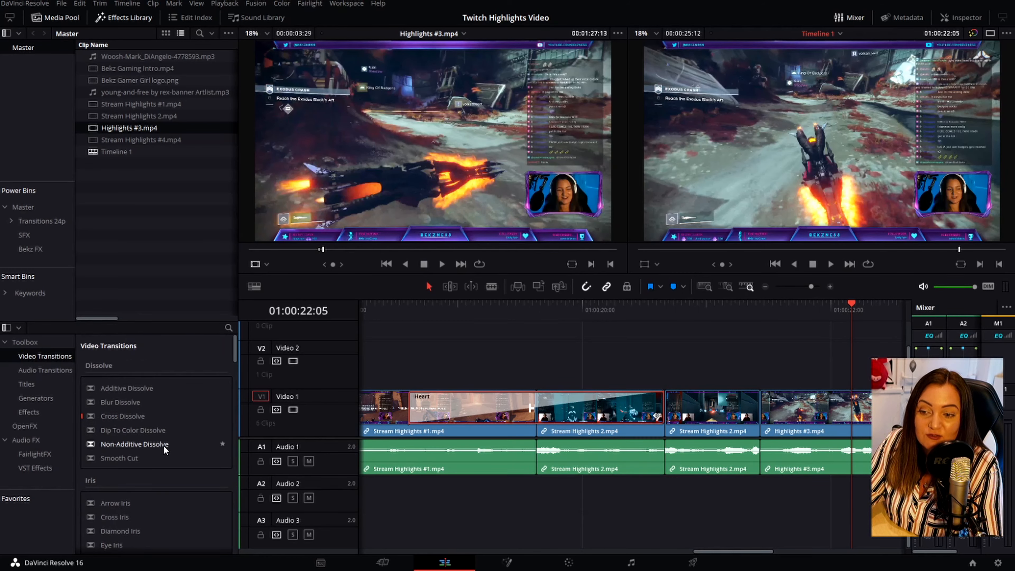
drag(131, 416, 160, 420)
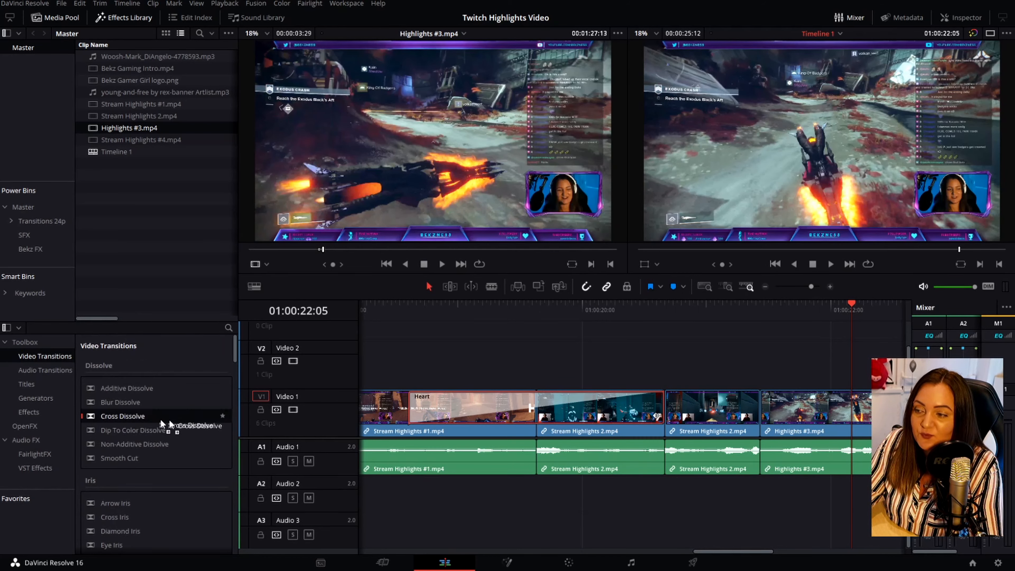
drag(271, 377, 569, 395)
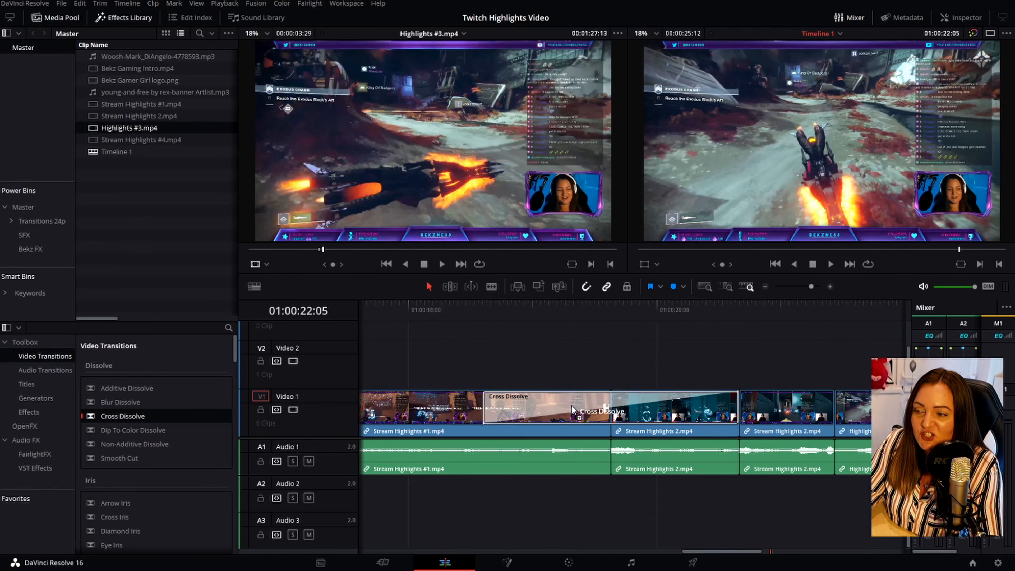
drag(572, 405, 572, 407)
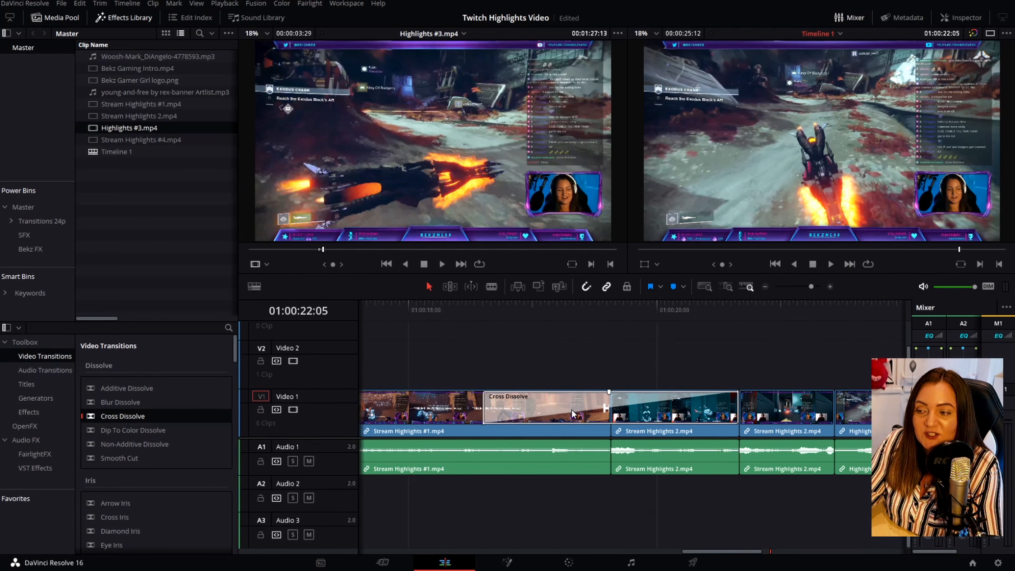
click(443, 312)
key(space)
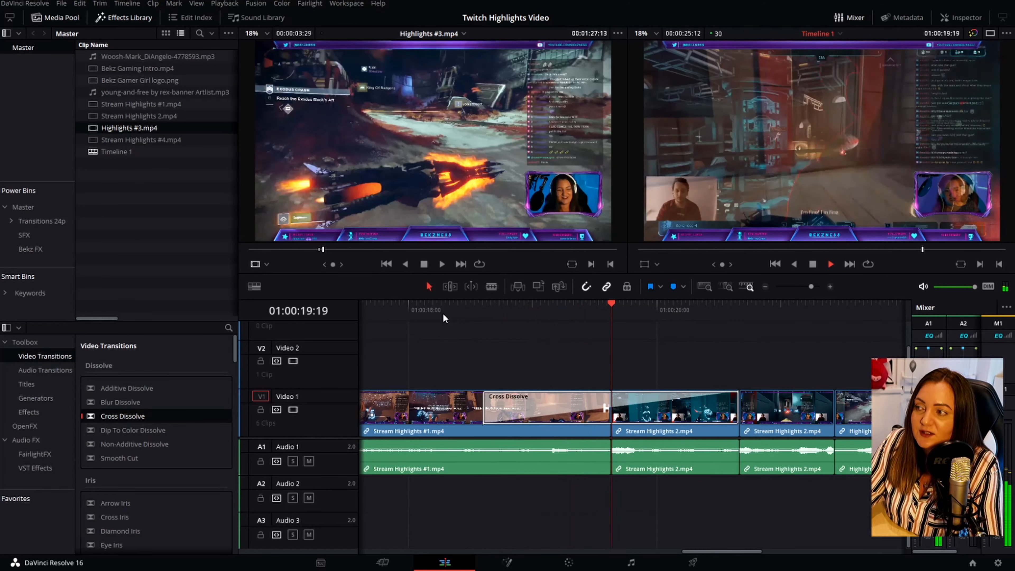
key(space)
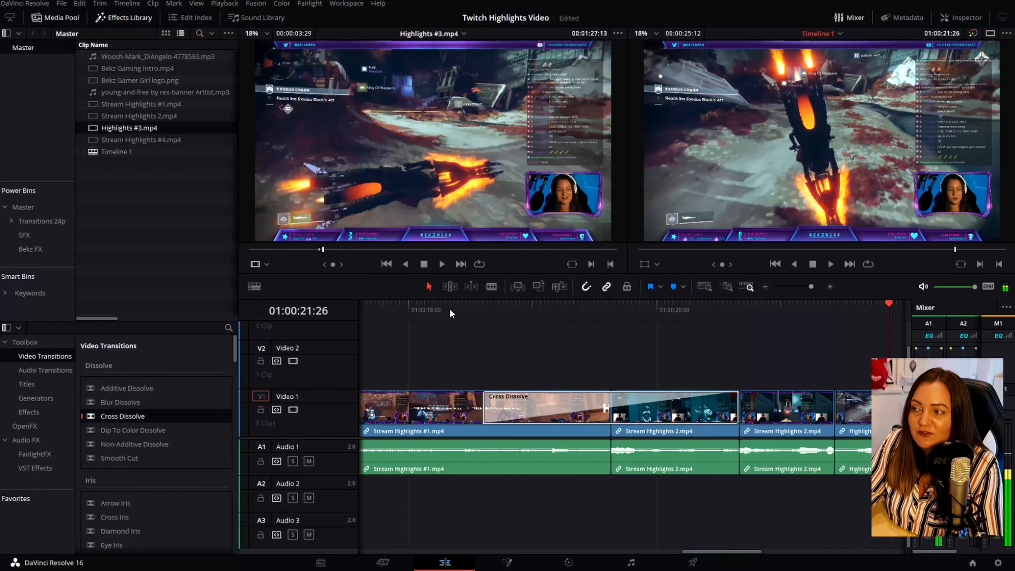
Step: Place young-and-free by rex-banner Artlist.mp3 on Audio 2 from the start of the timeline, and play it back
drag(888, 308, 302, 344)
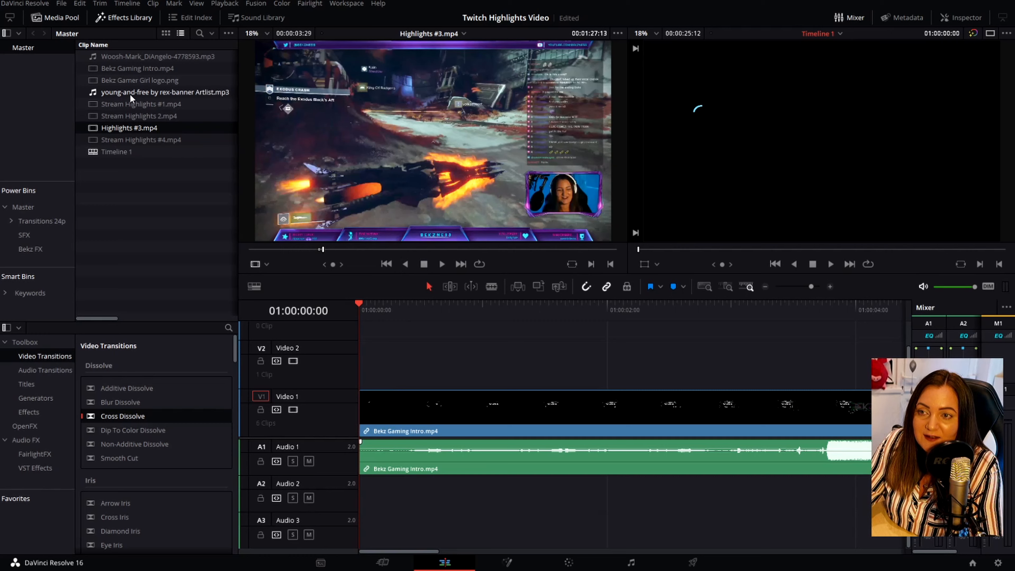
drag(130, 96, 361, 501)
key(space)
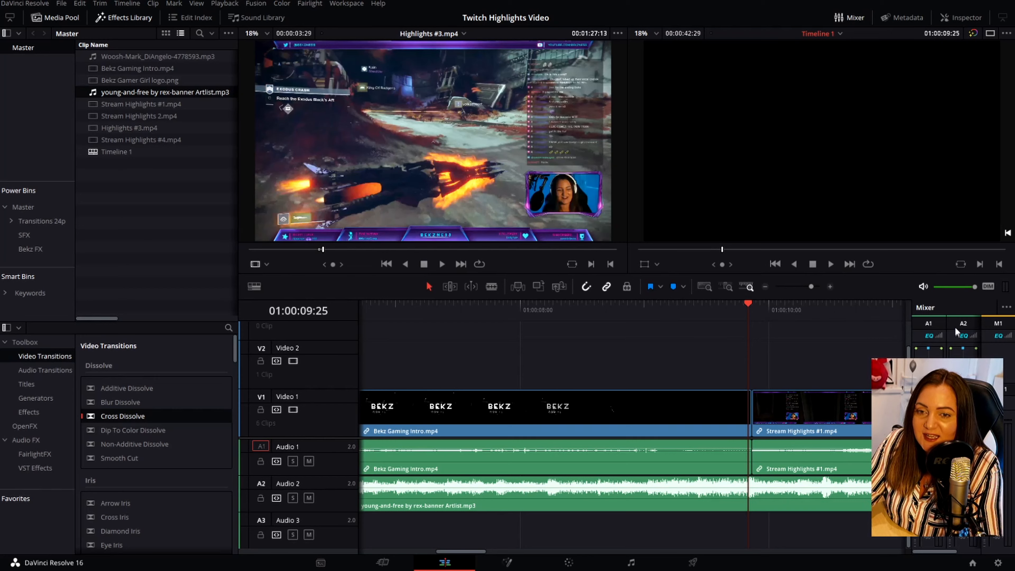
Step: Lower the volume of the background music clip on Audio 2
click(932, 313)
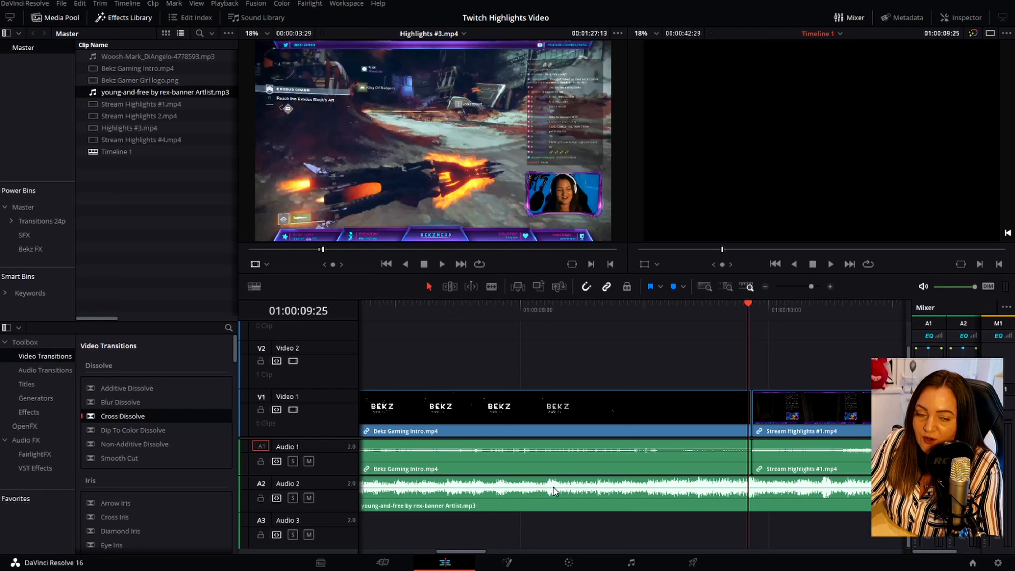
click(558, 505)
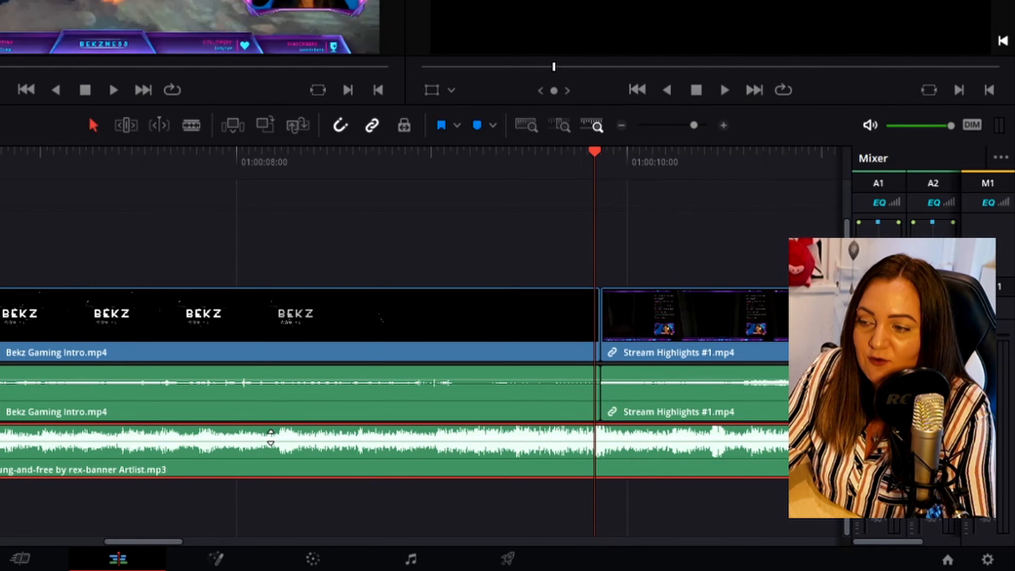
drag(270, 437, 277, 449)
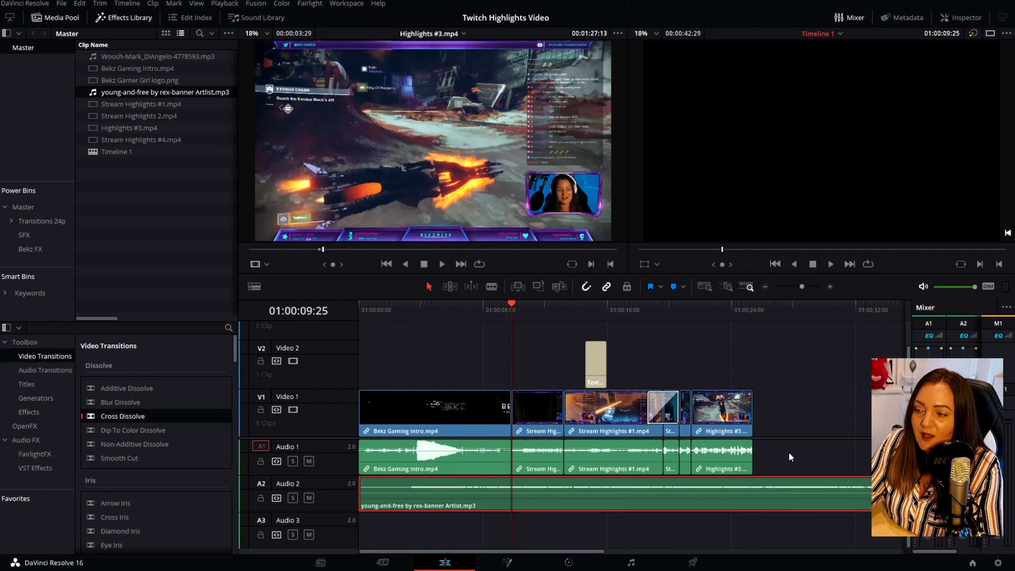
Step: Normalize the audio of all clips after the intro on Audio 1 to -10.0 dBFS, using Sample Peak Program and Independent levels
click(790, 457)
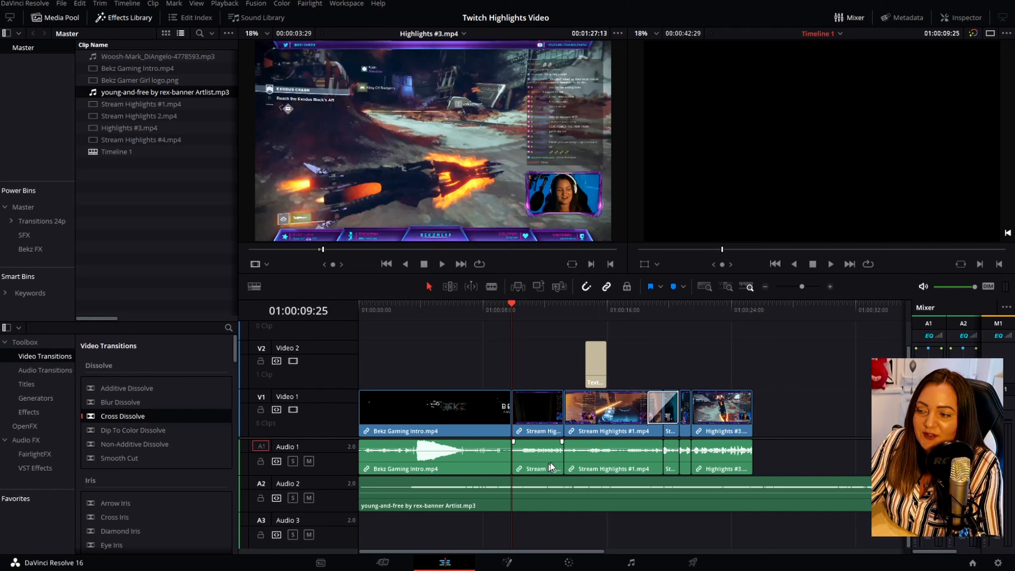
drag(795, 449, 532, 463)
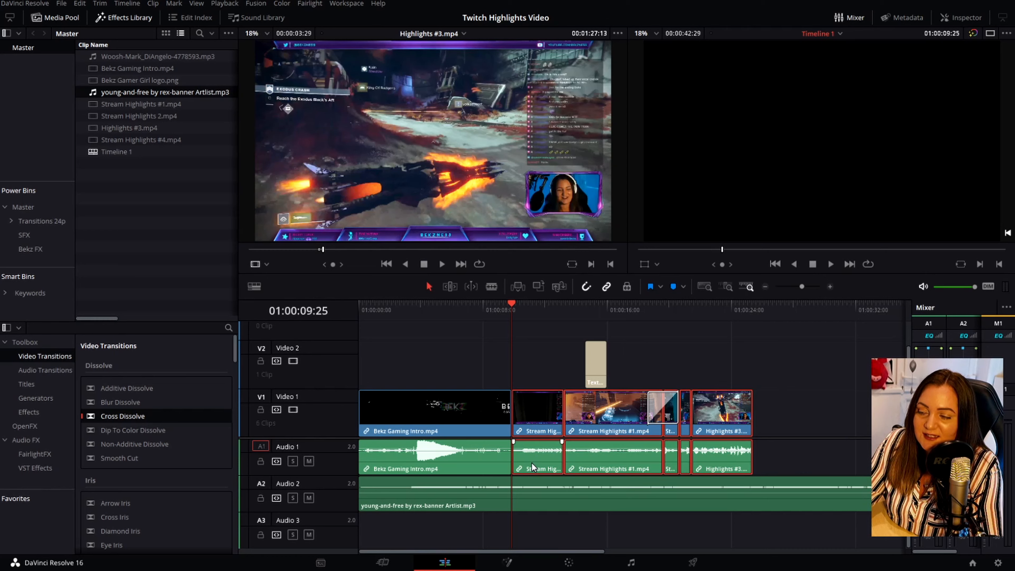
right_click(545, 457)
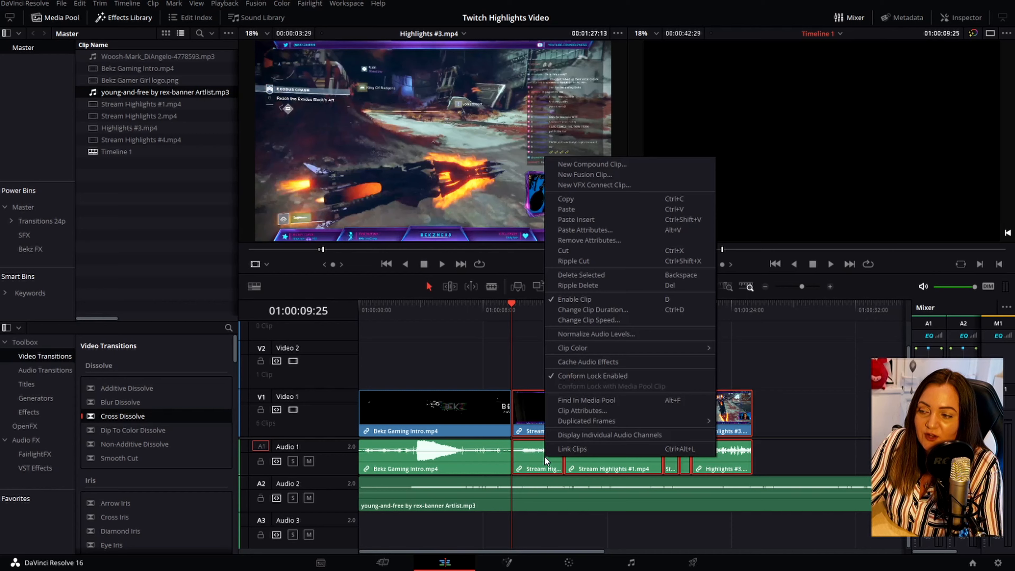
click(616, 335)
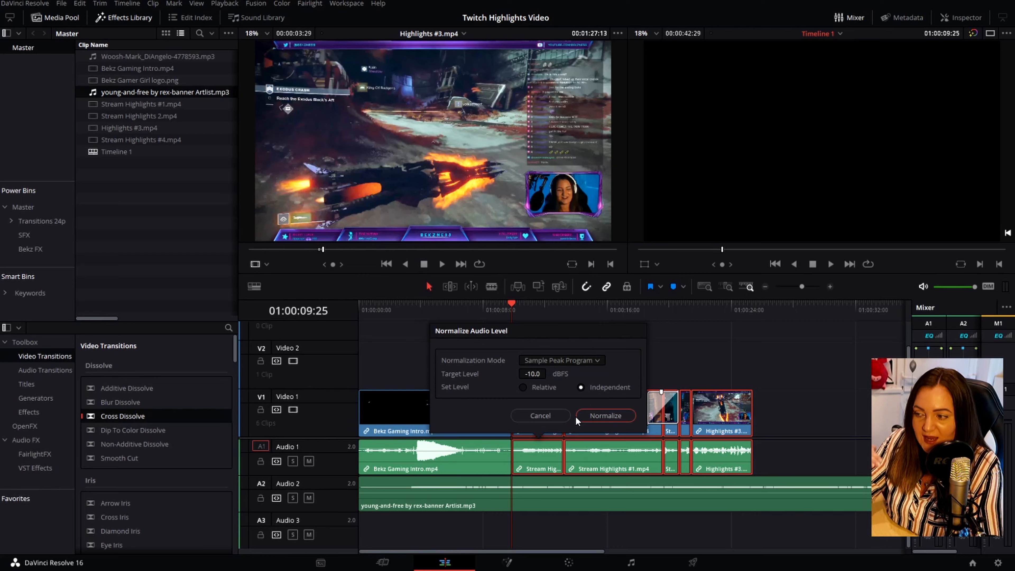
click(600, 415)
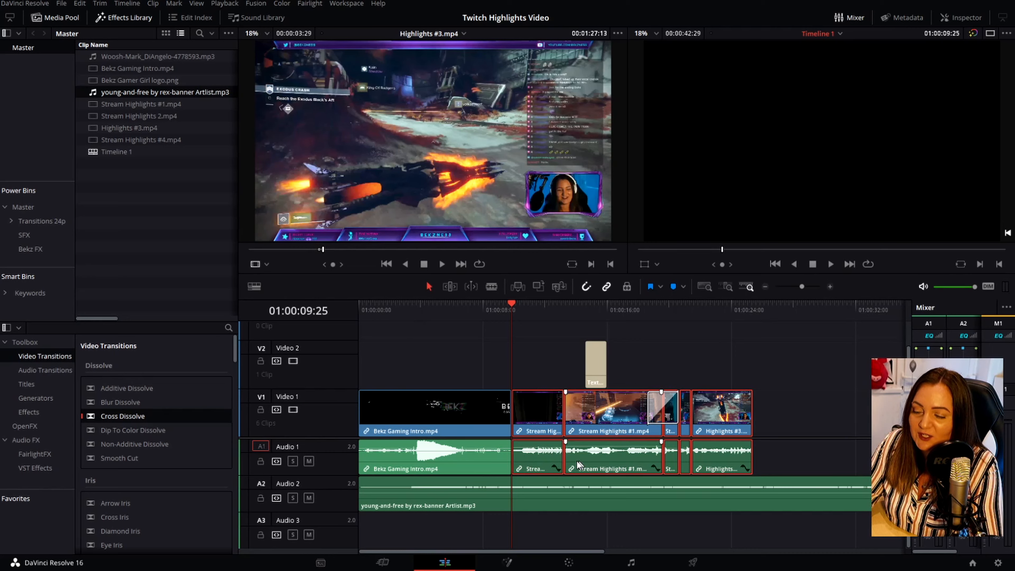
Step: Place the Woosh sound effect on Audio 3 at 01:00:18:18, where the Cross Dissolve starts
click(444, 460)
click(648, 304)
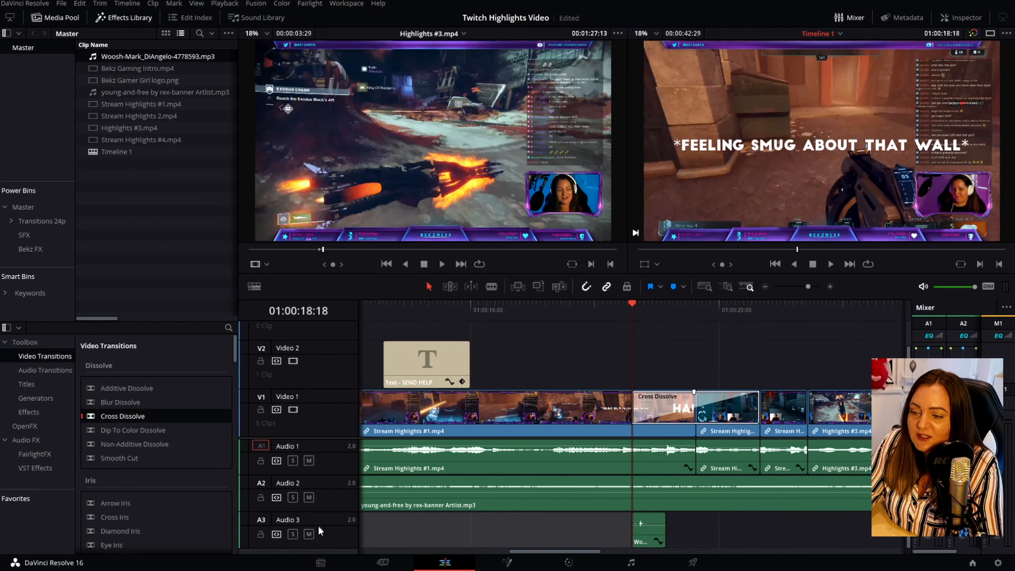
Step: Add a mono audio track below Audio 3 and another video track above Video 3
right_click(335, 534)
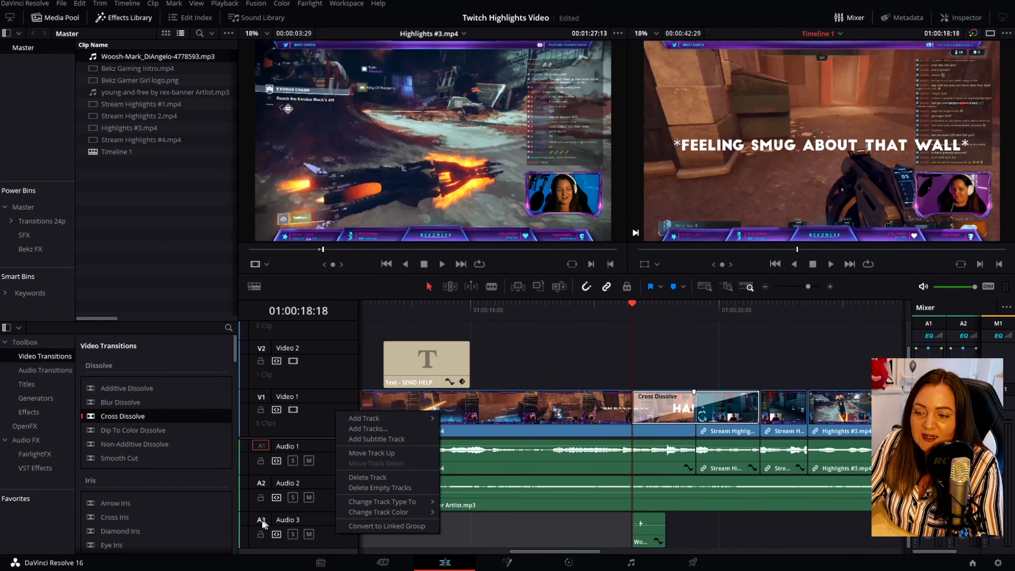
mouse_move(376, 419)
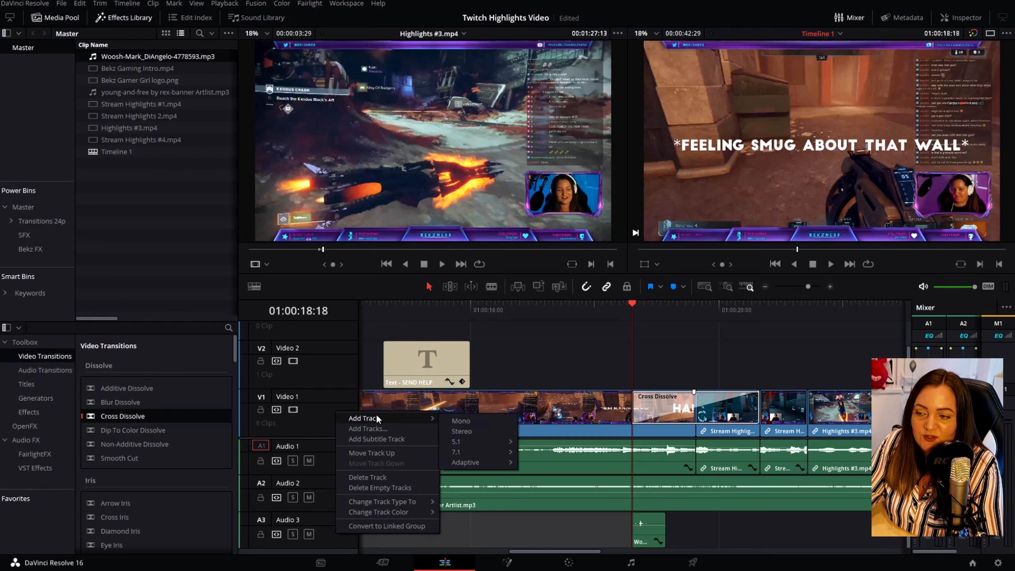
click(489, 419)
scroll(284, 522, down, 2)
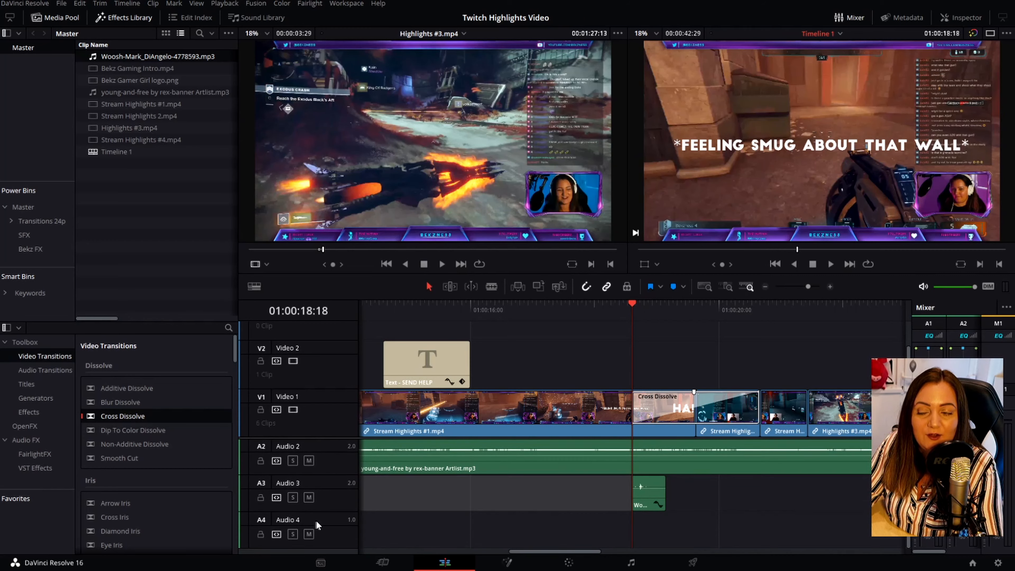
scroll(315, 525, up, 3)
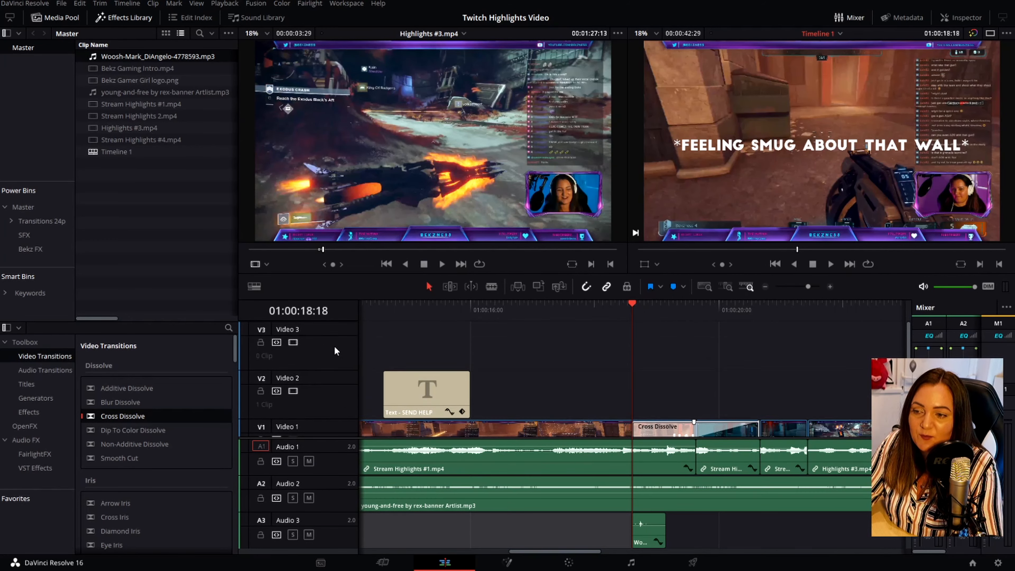
right_click(334, 347)
click(371, 355)
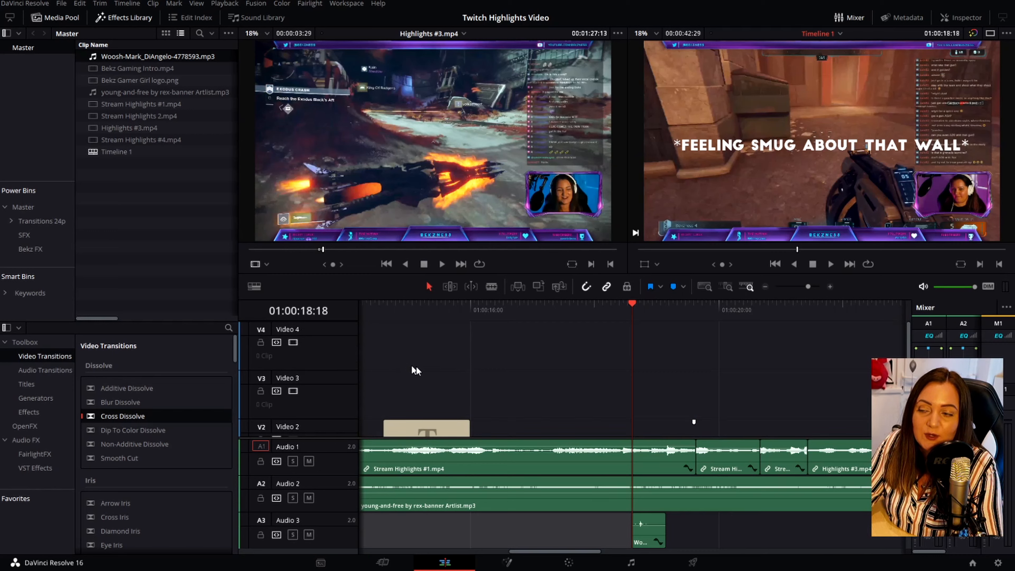
Step: Lock the Audio 2 music track, play a stretch of the timeline, and try to cut the locked music clip
scroll(416, 371, down, 3)
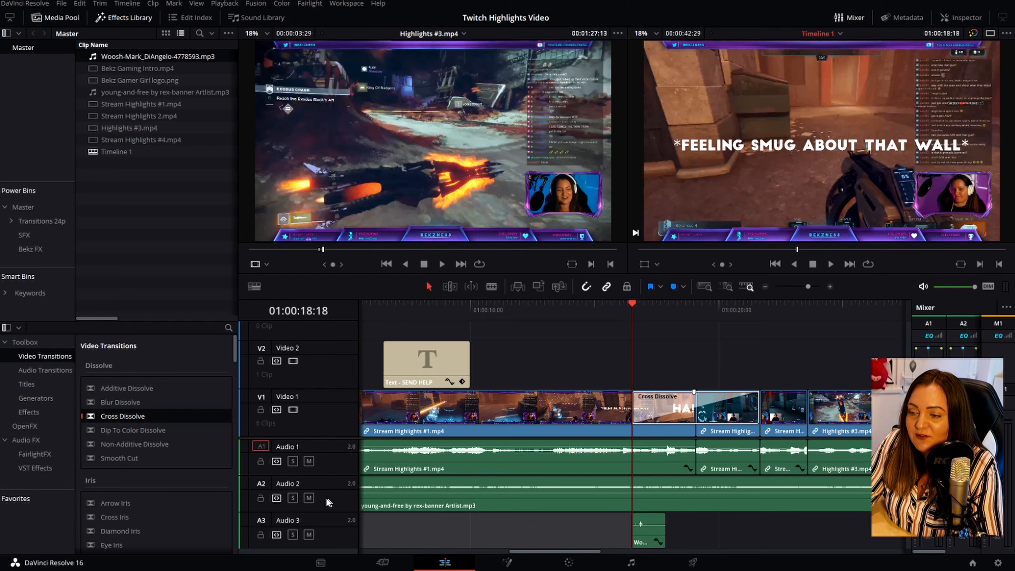
click(260, 498)
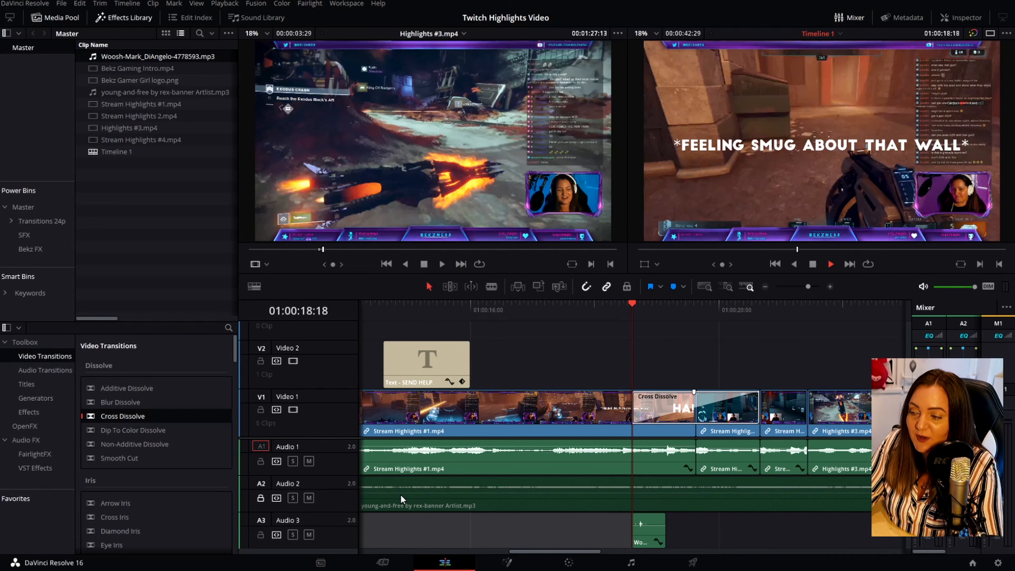
key(space)
key(space)
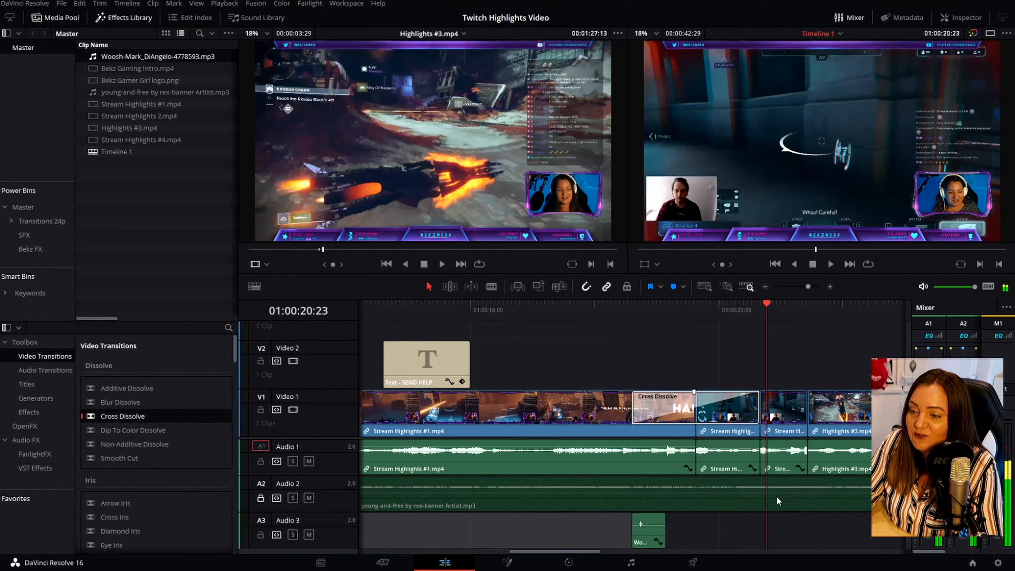
click(260, 498)
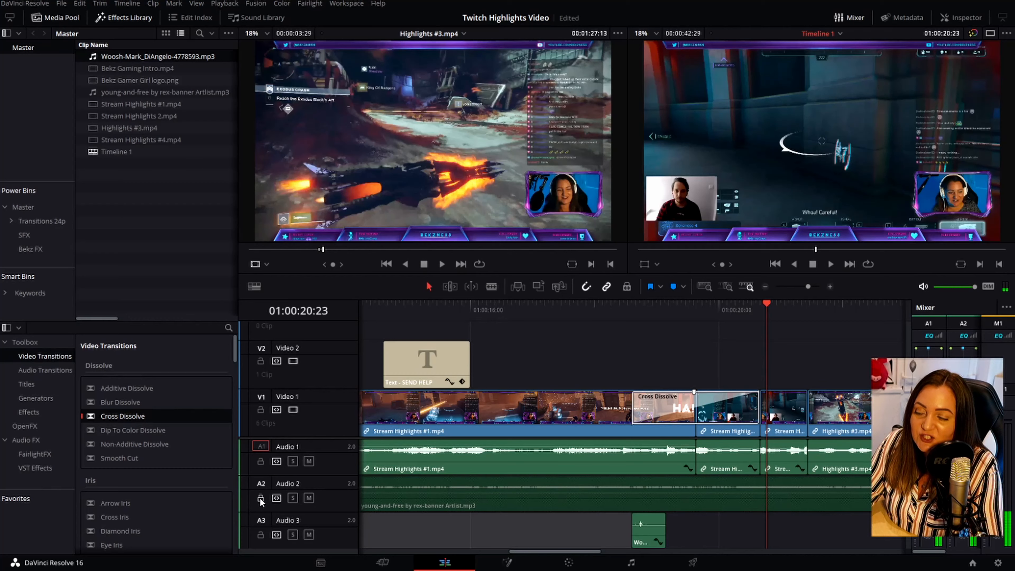
click(566, 493)
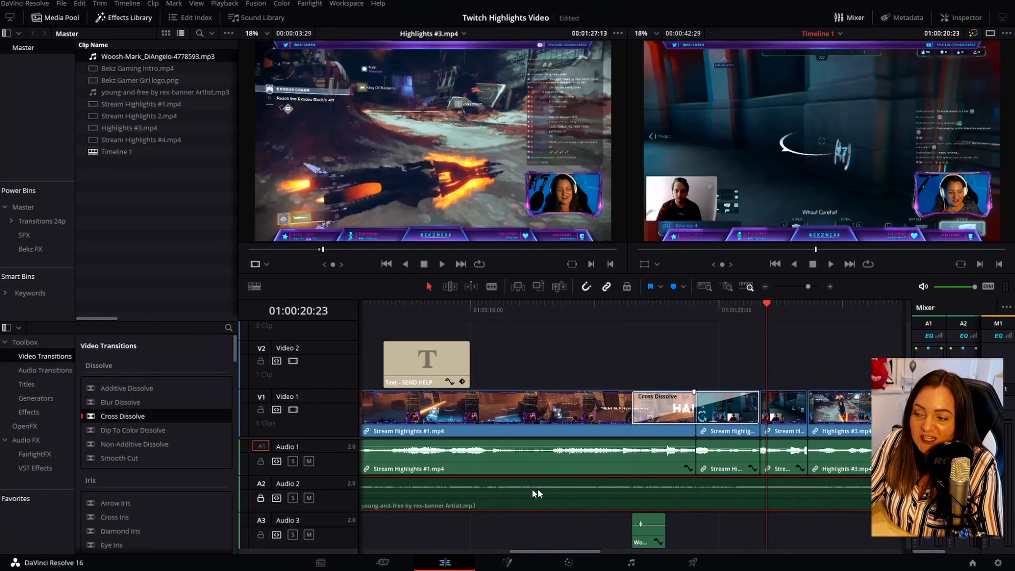
click(491, 286)
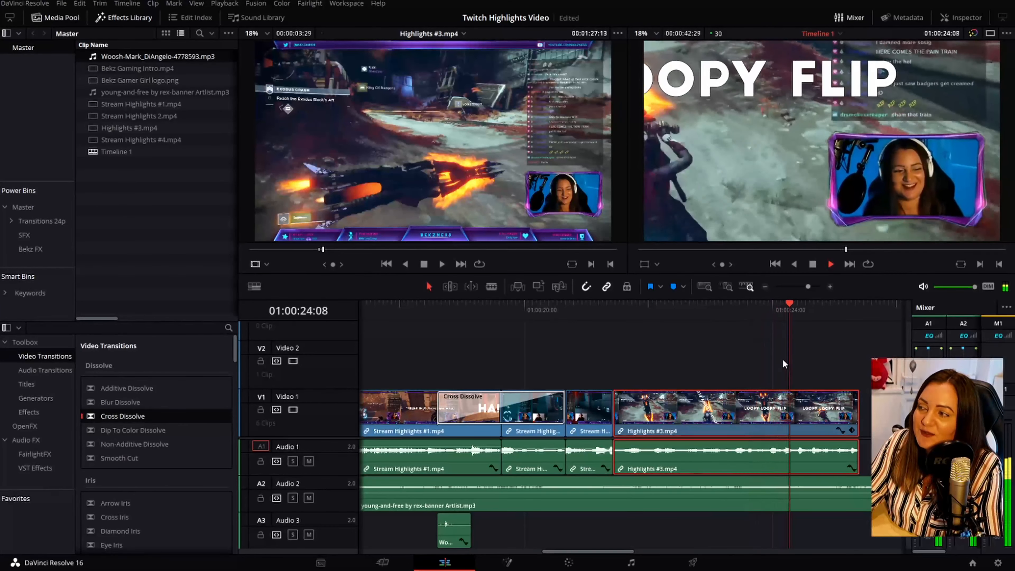
Step: Fade out the last second or so of the Highlights #3.mp4 video on Video 1, and play the ending to check it
key(space)
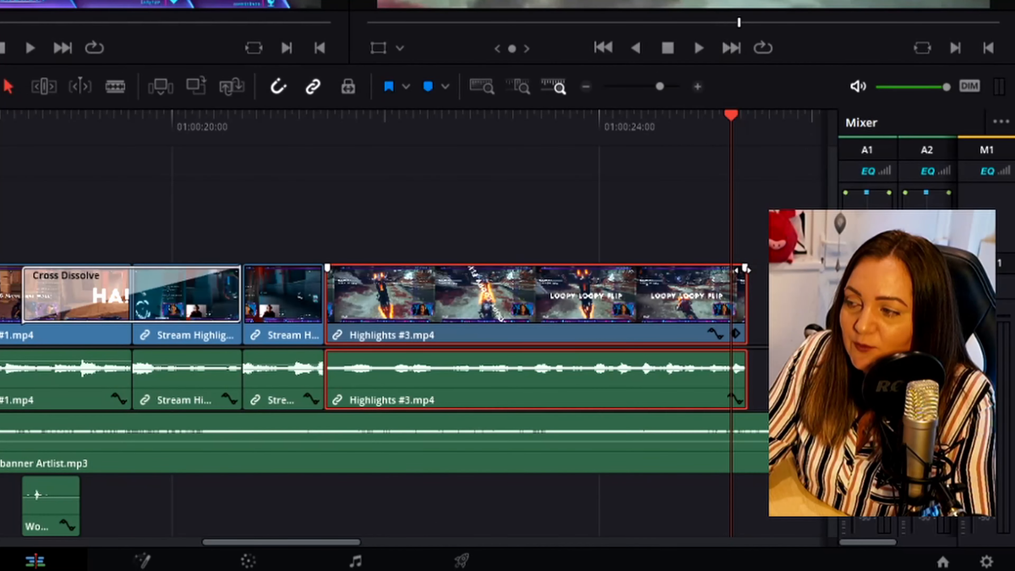
drag(746, 269, 631, 269)
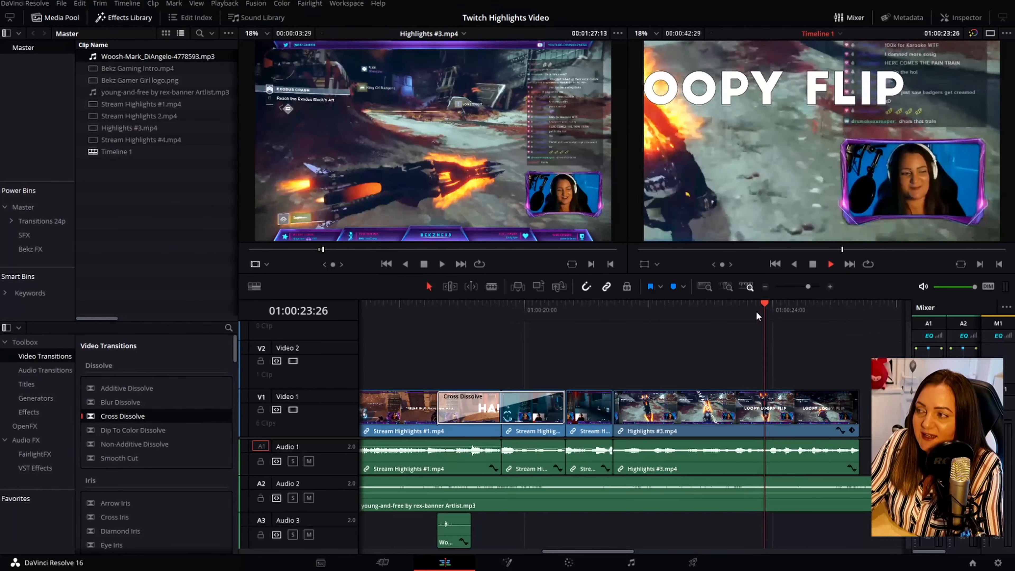
key(space)
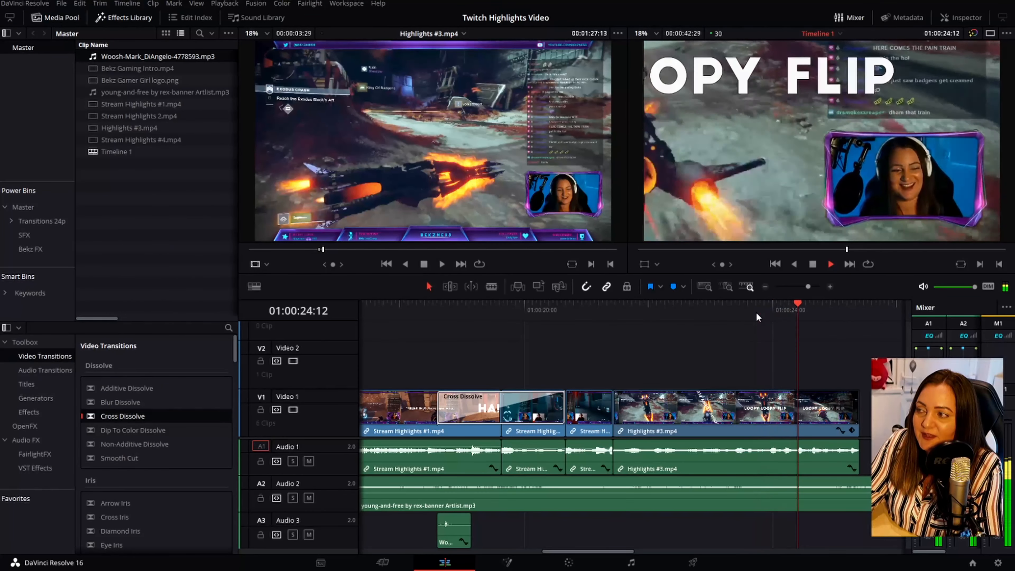
key(space)
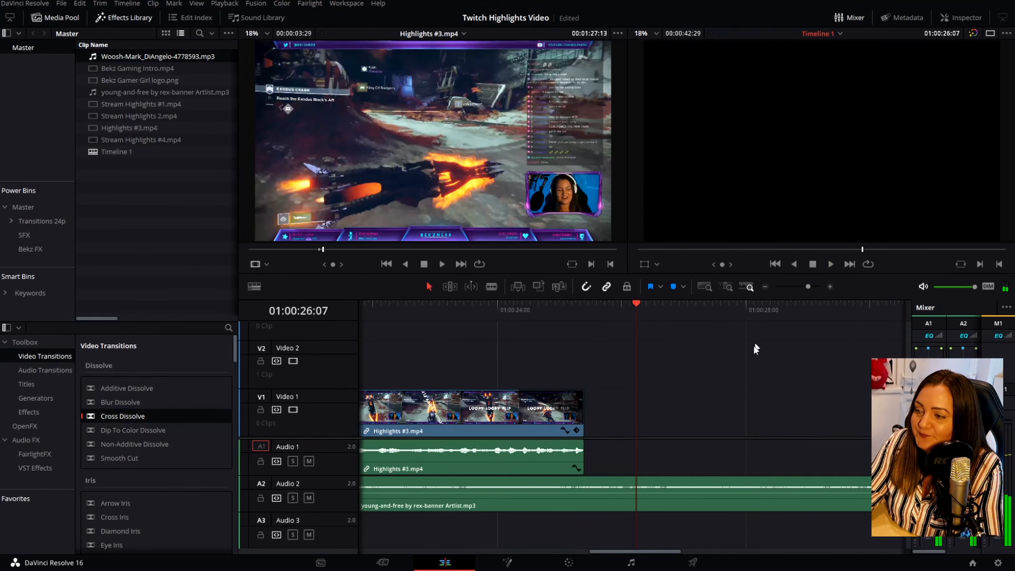
Step: Try a fade-in of about one second at the start of the Highlights #3.mp4 video
drag(639, 304, 405, 332)
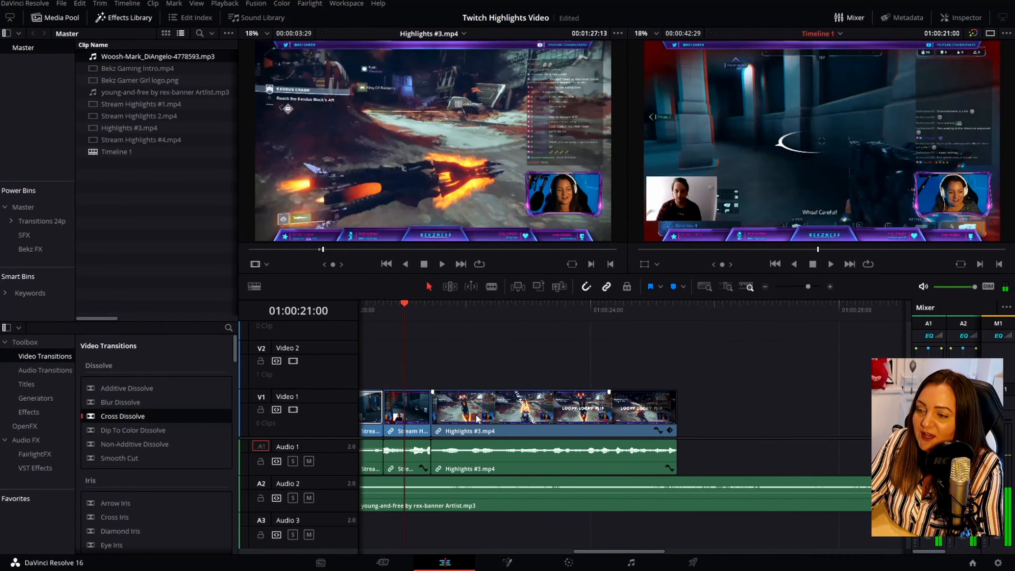
drag(433, 392, 501, 393)
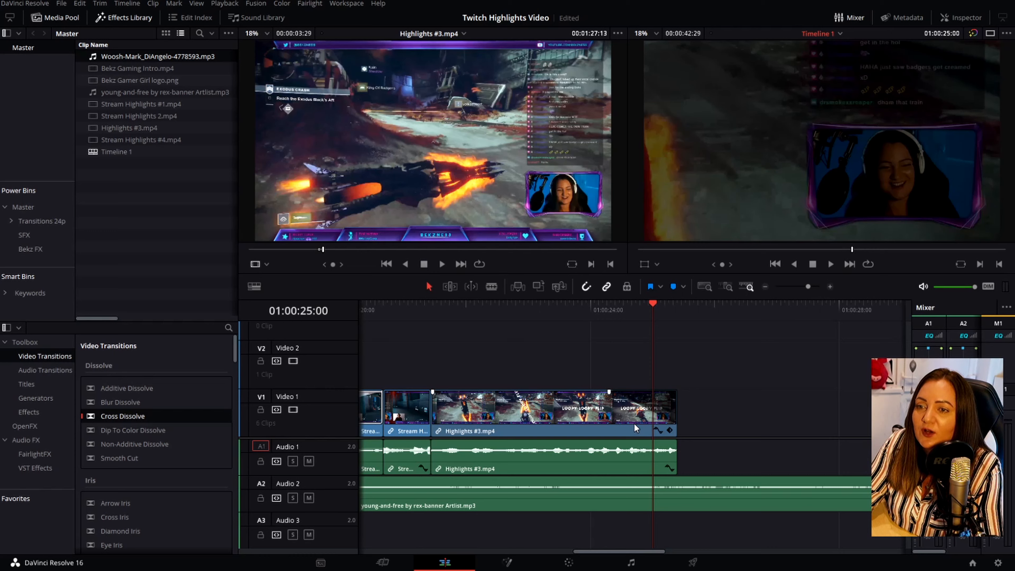
Step: Add Bekz Gamer Girl logo.png to Video 1 directly after Highlights #3.mp4
drag(120, 82, 686, 410)
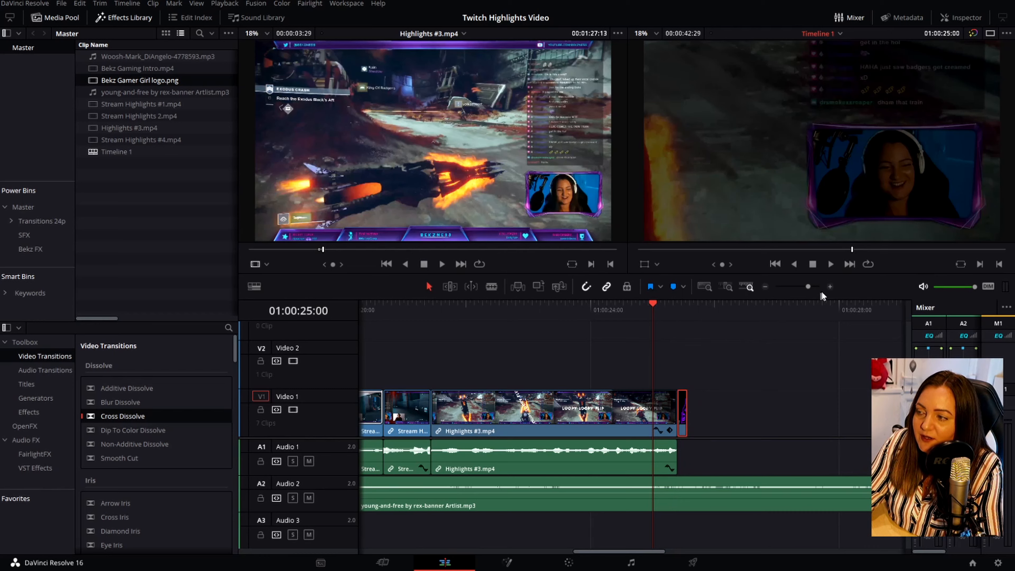
Step: Scale the closing Bekz Gamer Girl logo.png clip down to a zoom of 0.340
click(830, 287)
click(831, 288)
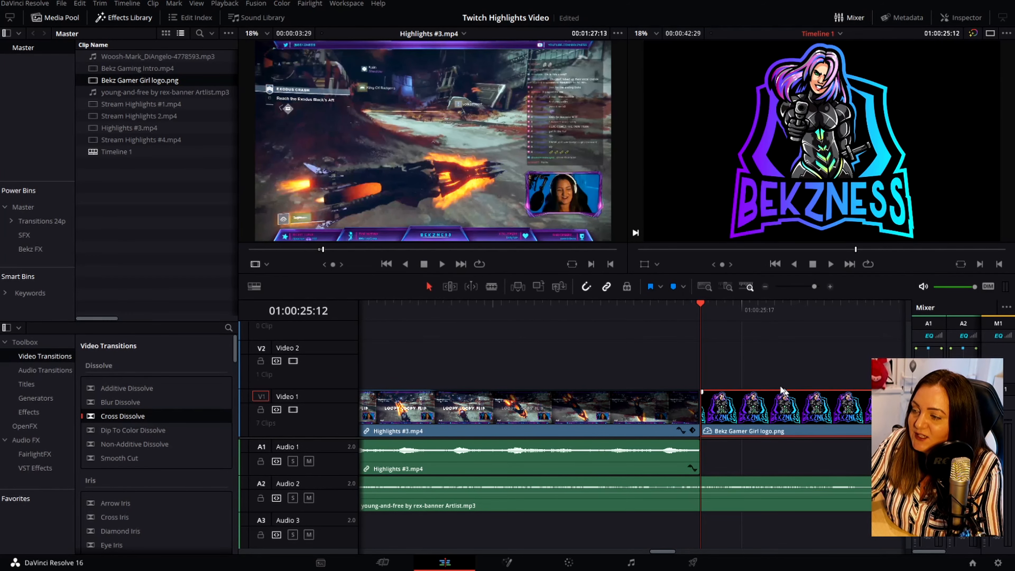
click(967, 20)
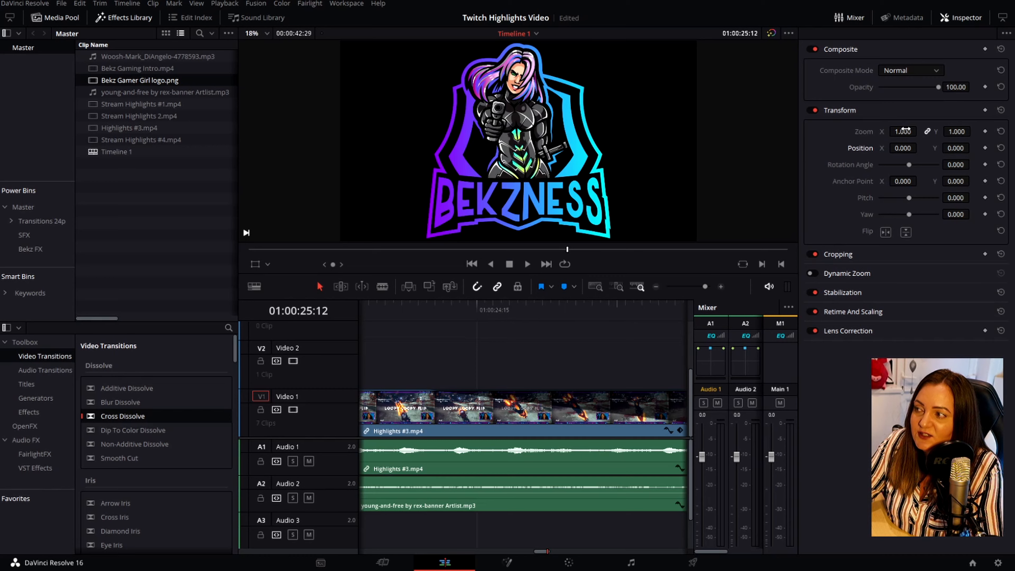
drag(916, 134, 899, 134)
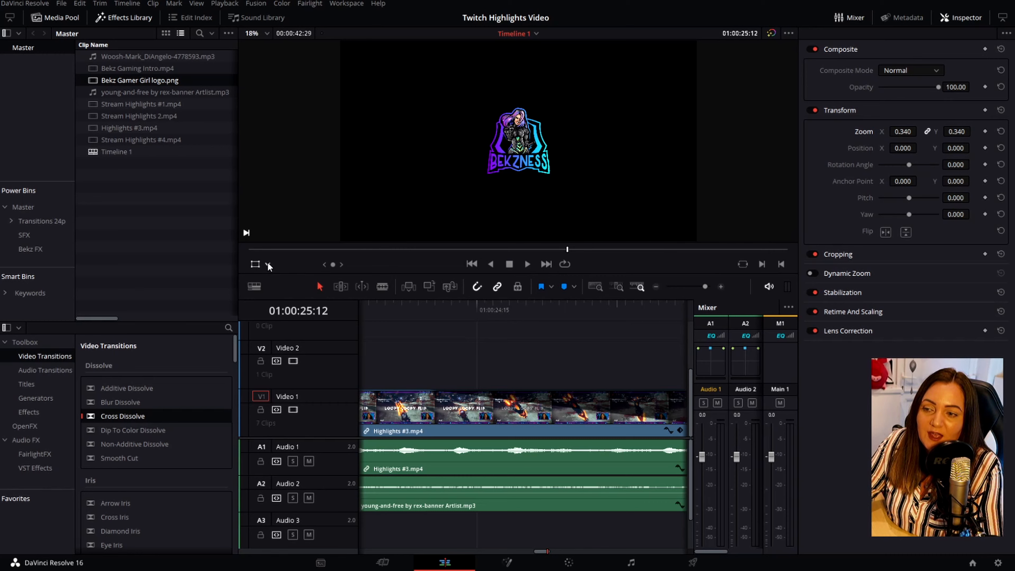
Step: Show the Transform handles in the viewer and adjust the logo to about 0.386 zoom, positioned at about X 55.802, Y 5.581
click(255, 264)
click(269, 266)
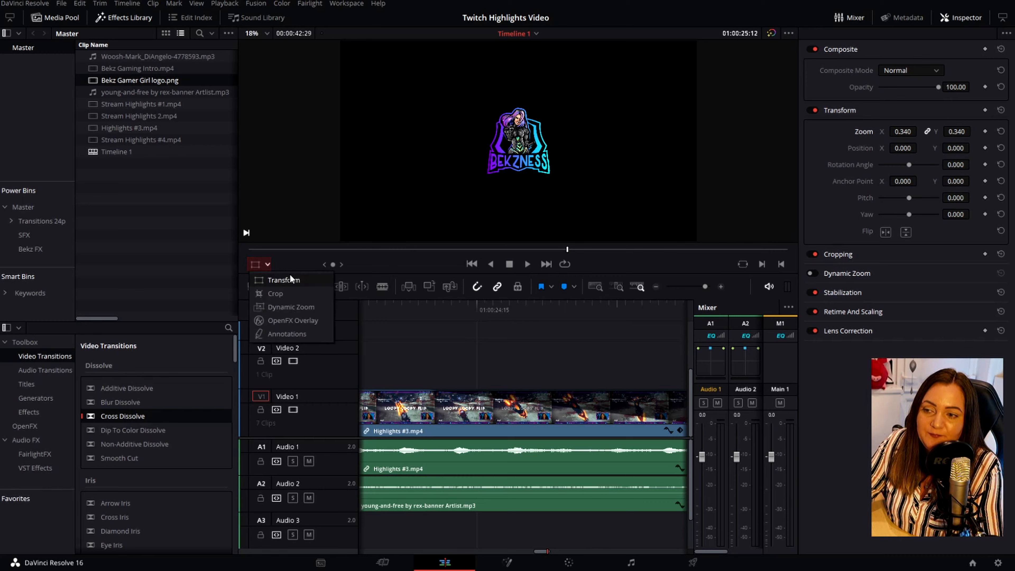
click(285, 280)
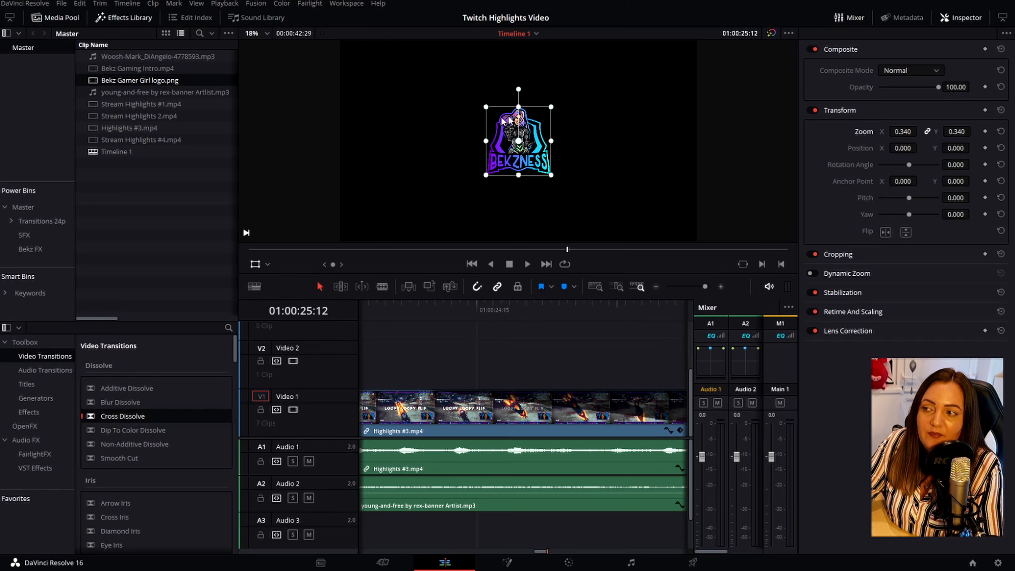
mouse_move(529, 162)
mouse_down()
mouse_move(510, 163)
mouse_move(531, 162)
mouse_move(598, 209)
mouse_move(549, 182)
mouse_move(559, 185)
mouse_move(536, 157)
mouse_up()
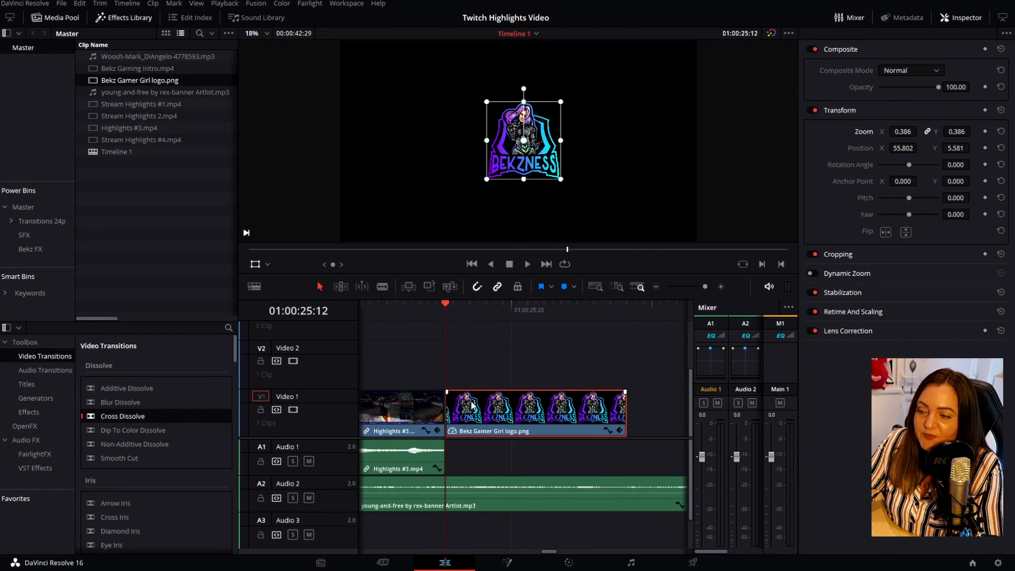
Step: Add a short fade-in and fade-out to the logo clip on Video 1, and play the ending to check it
drag(446, 393, 471, 393)
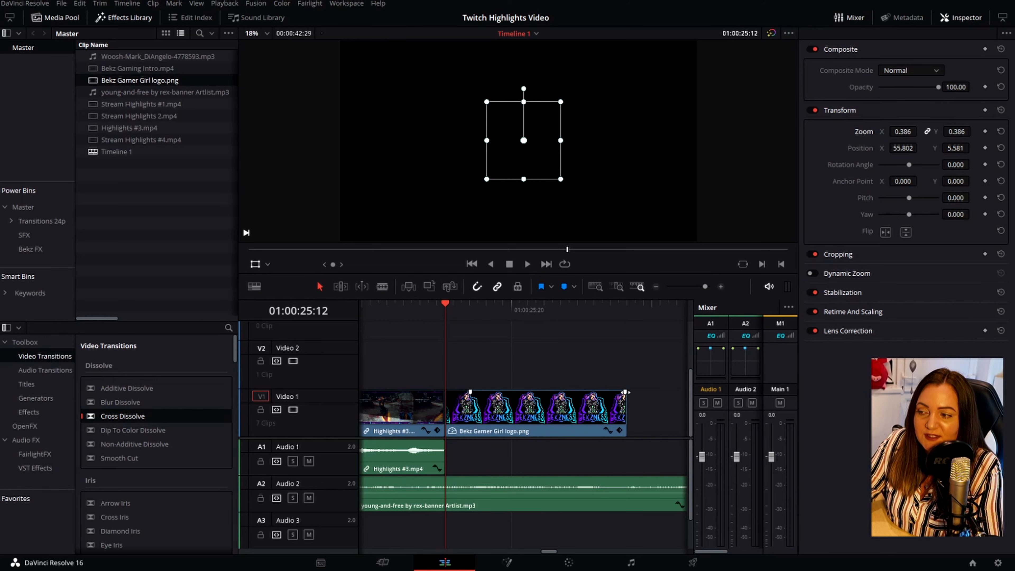
drag(625, 393, 608, 393)
key(space)
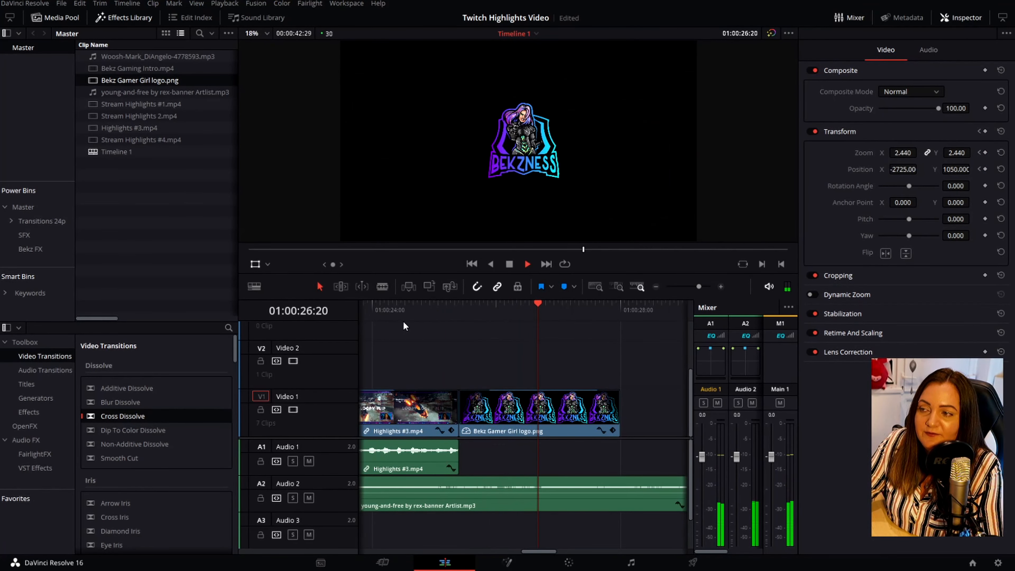
key(space)
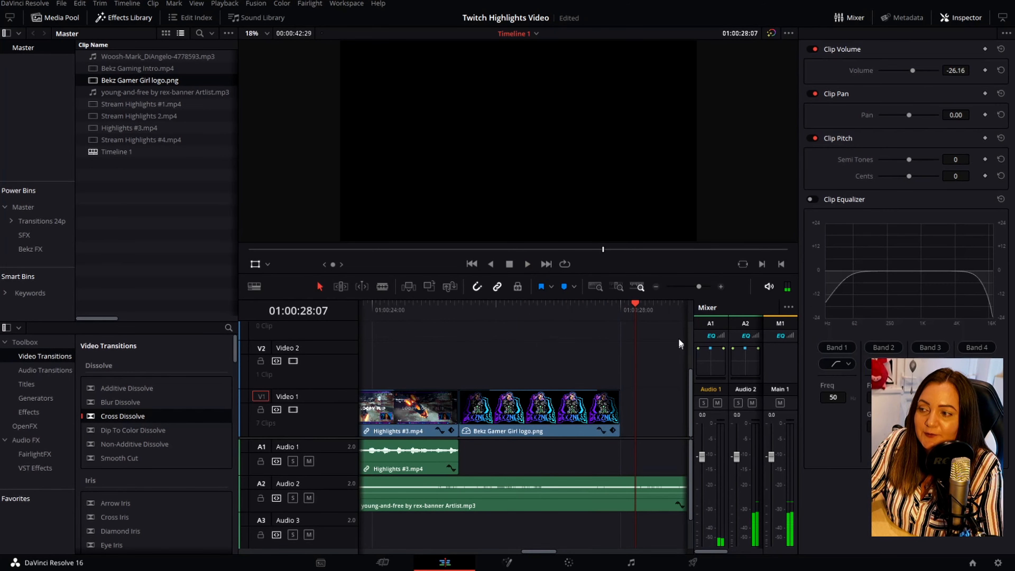
Step: Cut the Audio 2 music clip at 01:00:28:00, where the logo ends, and delete the remaining music
click(656, 286)
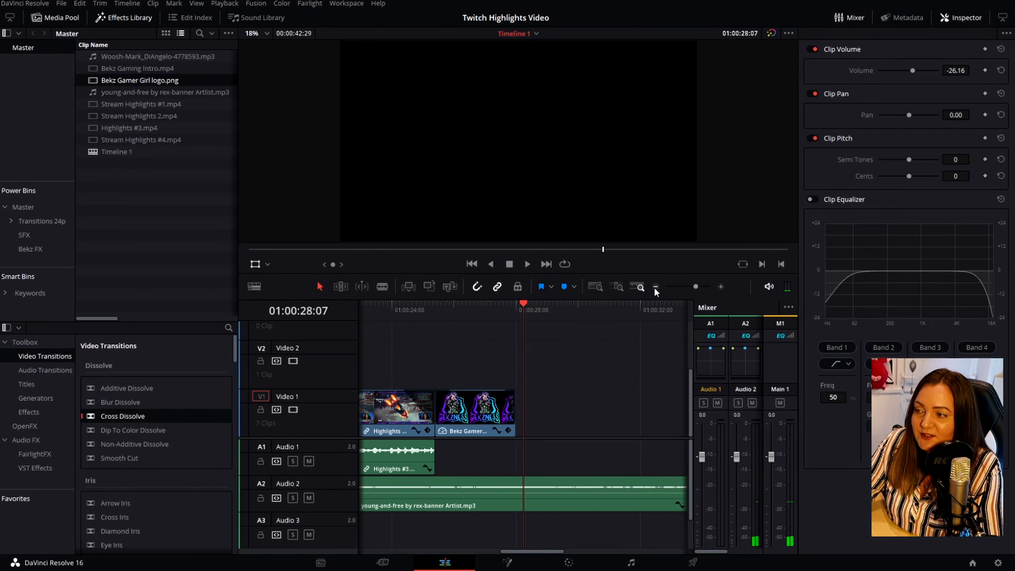
click(520, 306)
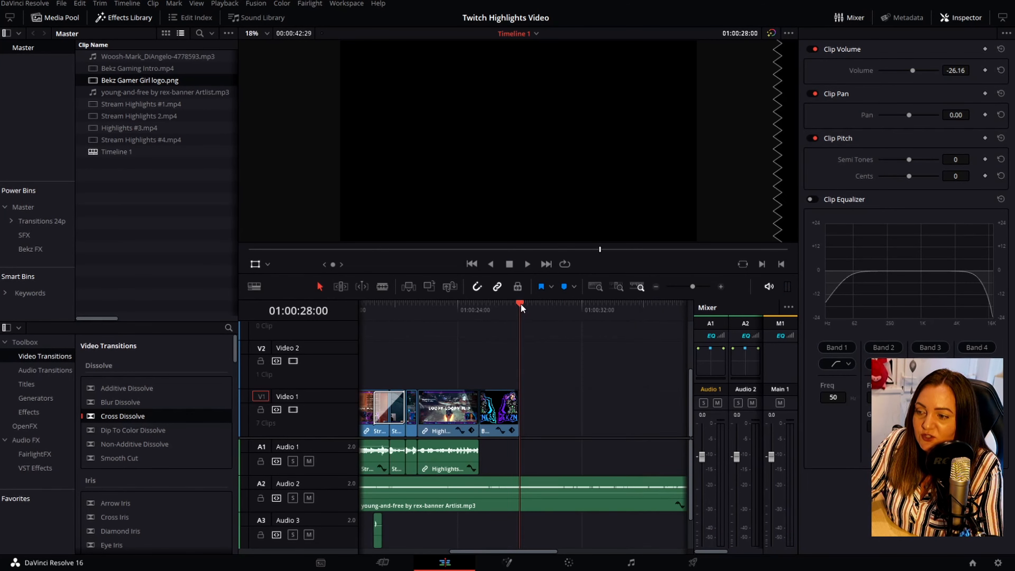
click(522, 486)
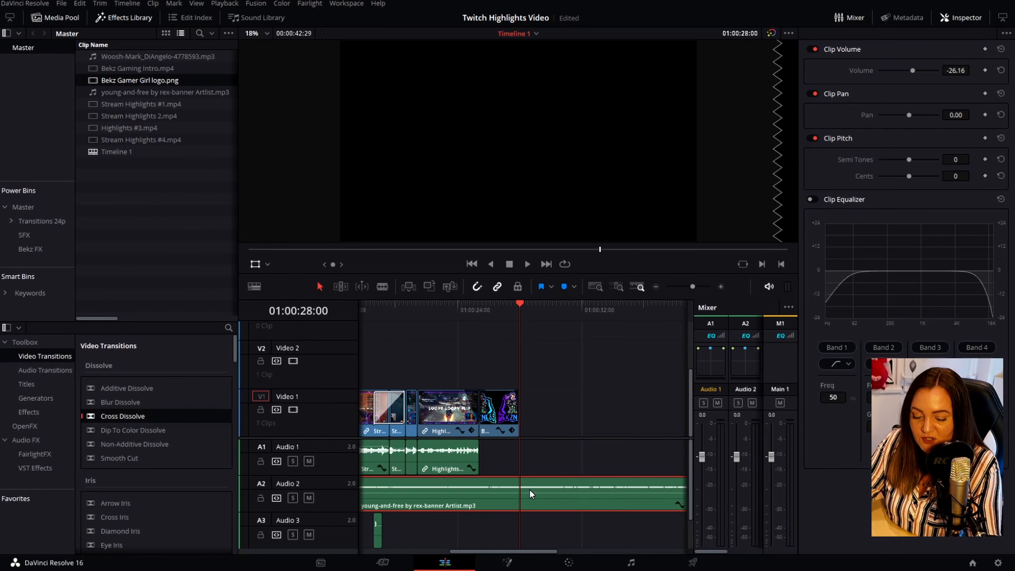
key(ctrl+b)
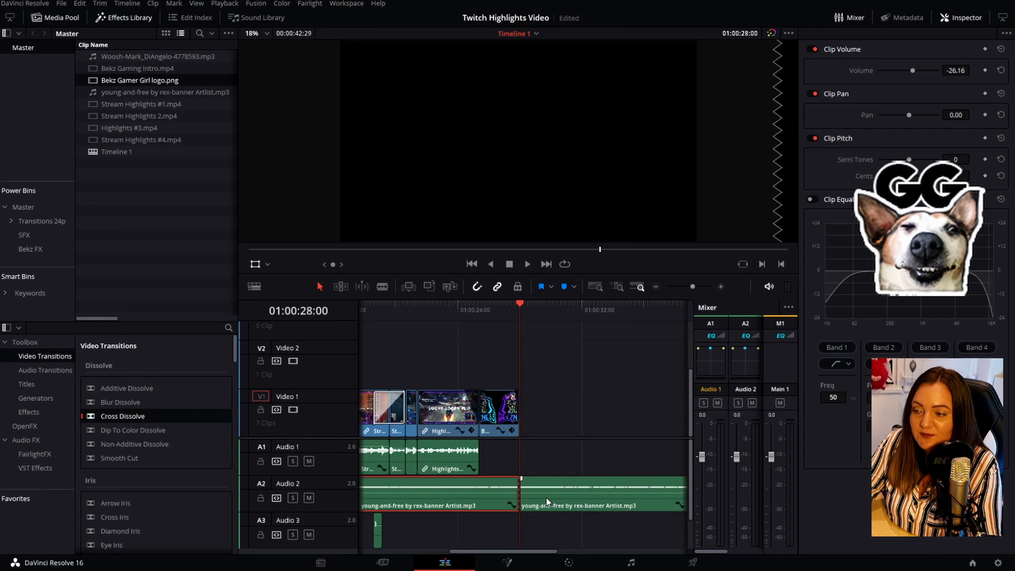
click(546, 502)
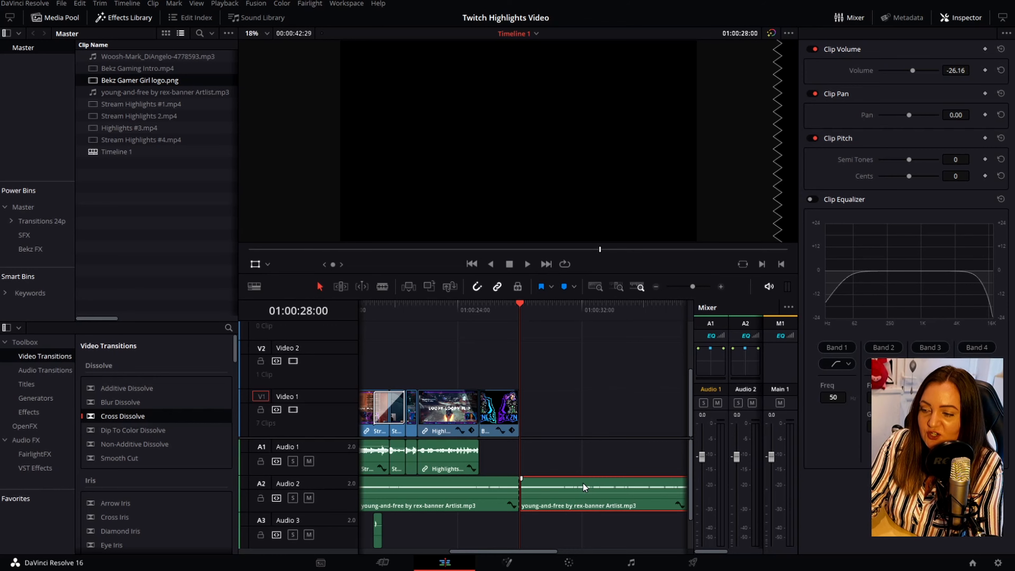
key(Delete)
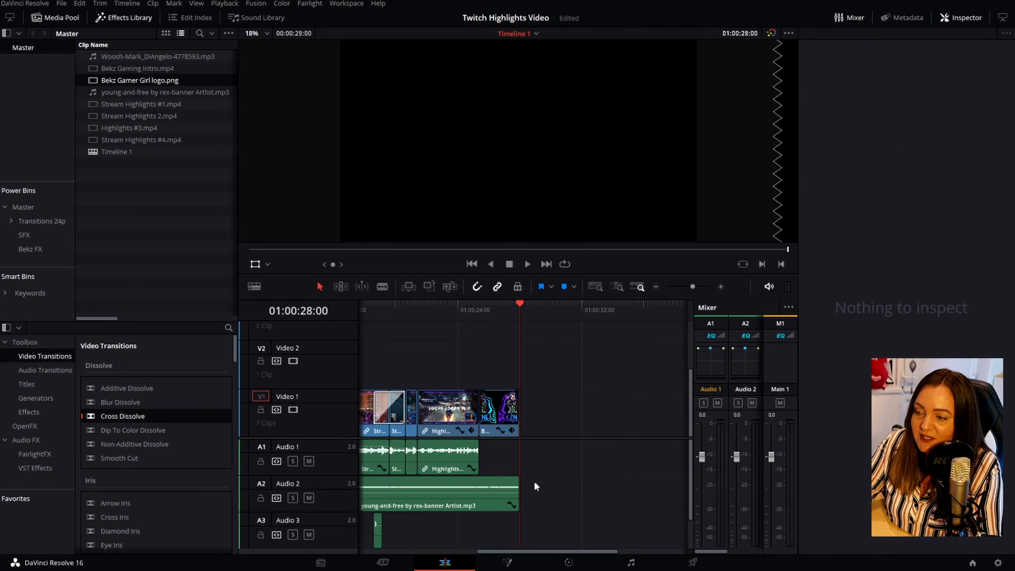
Step: Fade out the Audio 2 music over roughly the length of the logo clip, and play the ending to check it
drag(516, 481, 481, 487)
click(445, 310)
key(space)
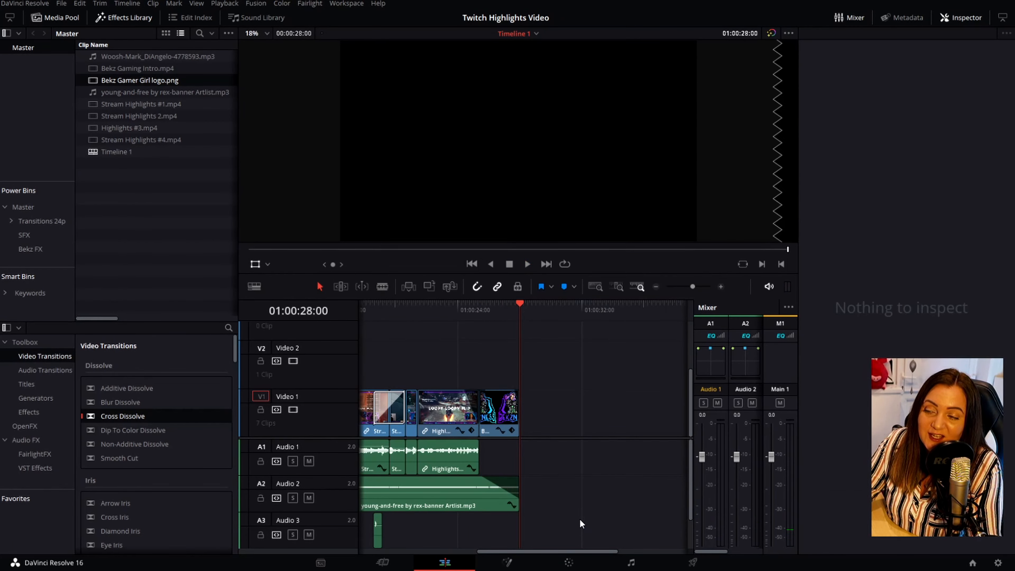
drag(520, 307, 531, 325)
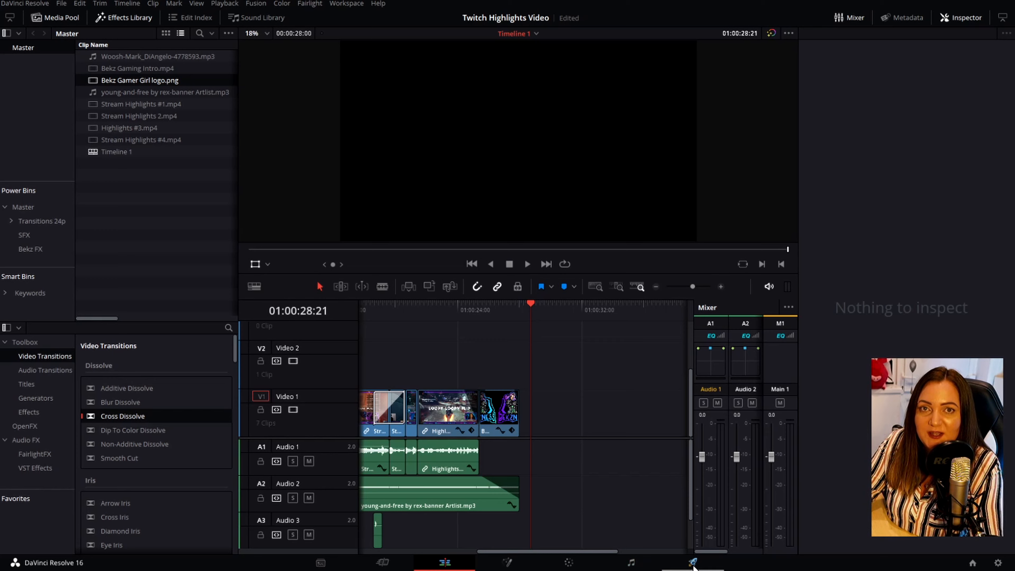
Step: Look through the Fusion, Color and Fairlight workspaces with the finished timeline loaded
click(518, 565)
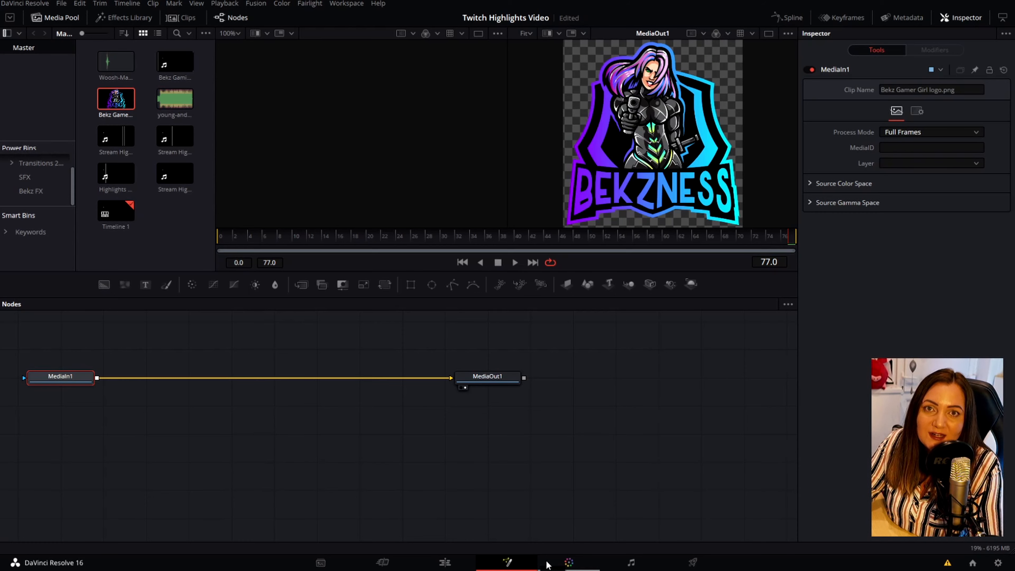
click(568, 564)
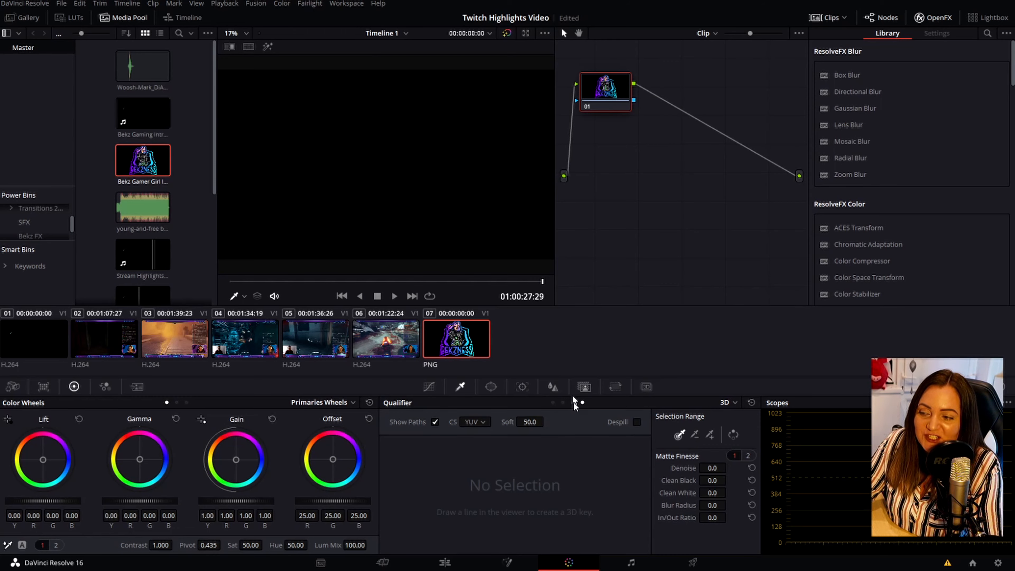
click(631, 564)
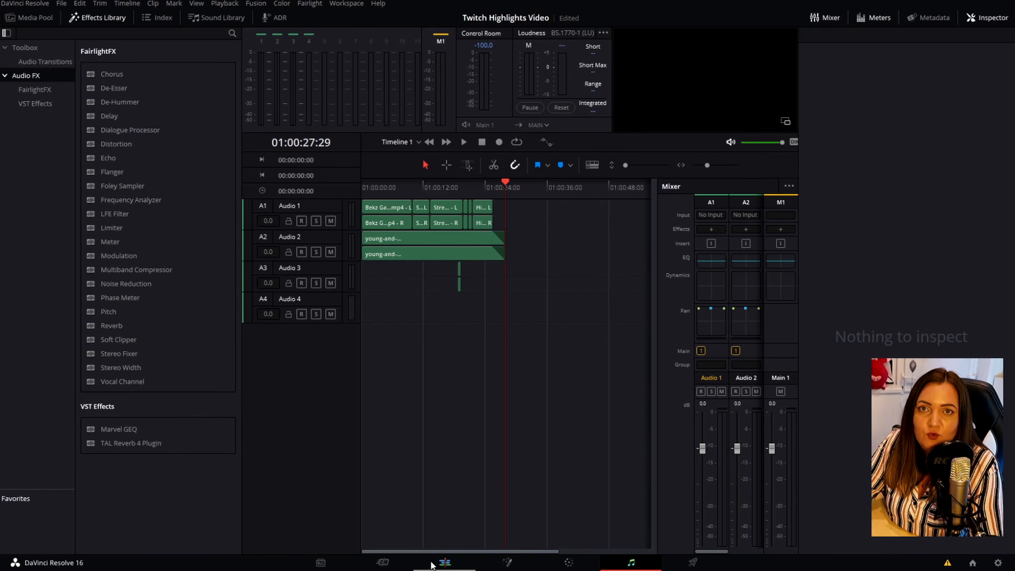
click(568, 563)
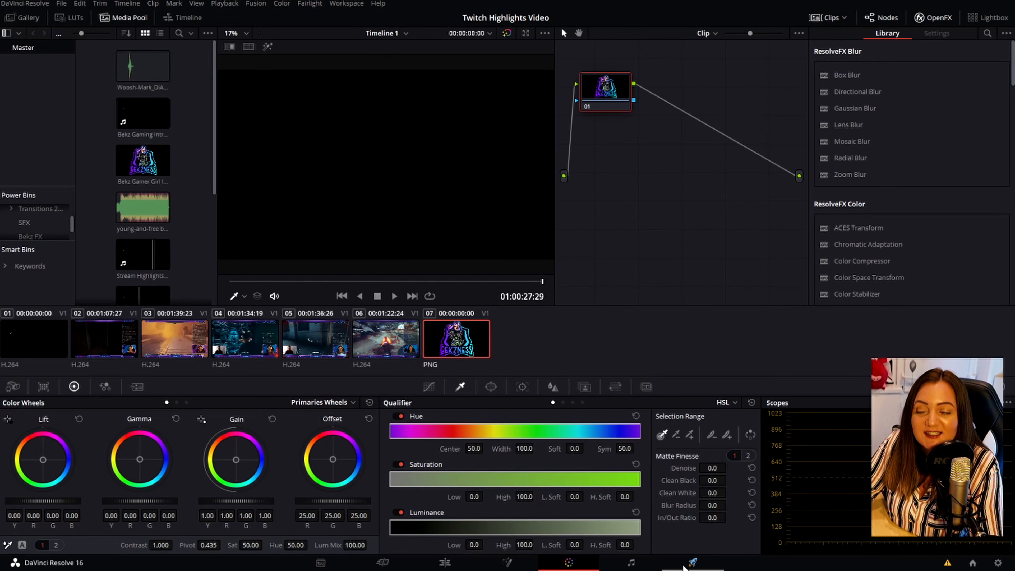
Step: Go to the Deliver page with the playhead at the timeline's start, and choose the YouTube 2160p render preset
click(684, 566)
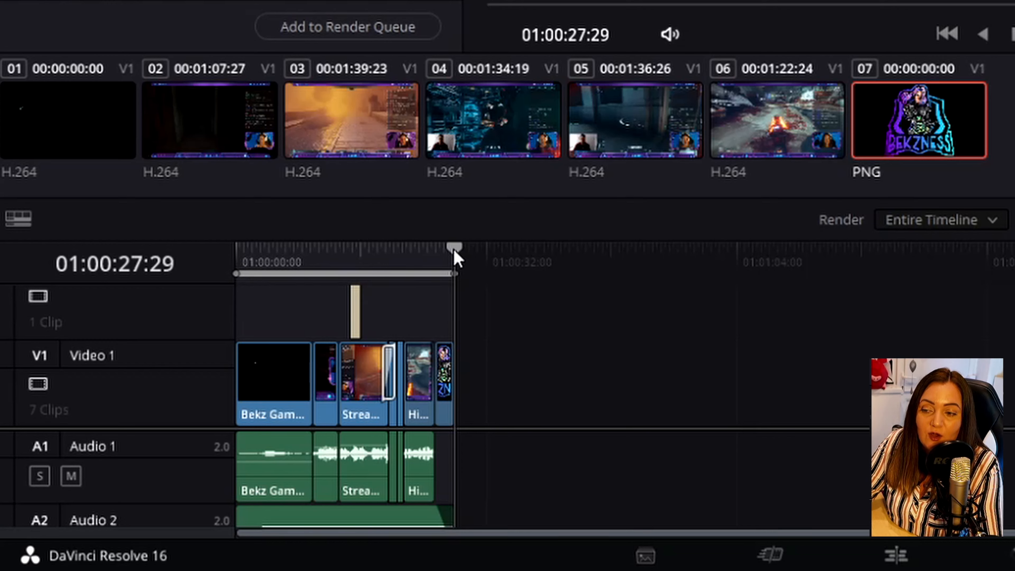
drag(456, 257, 236, 258)
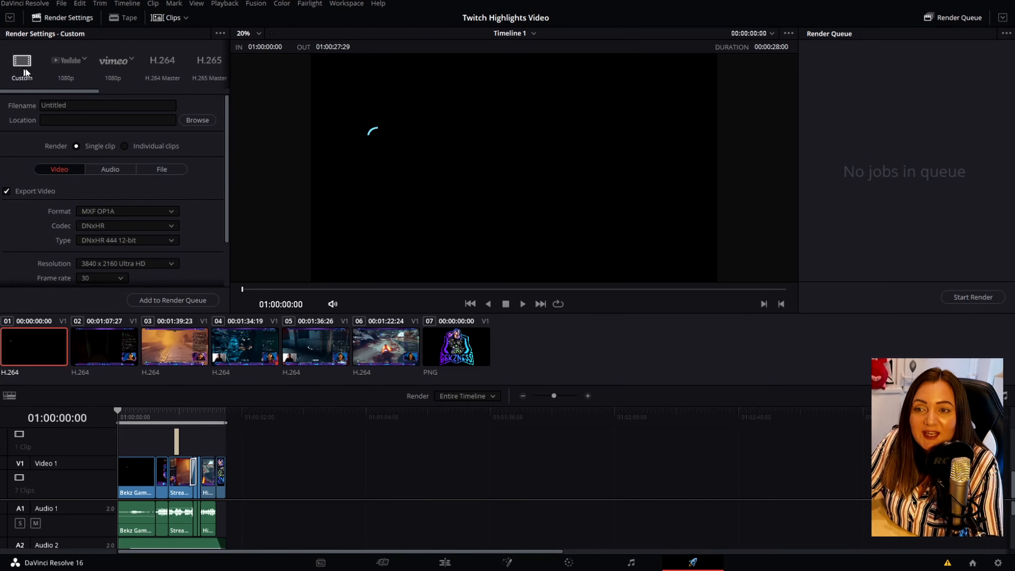
click(84, 60)
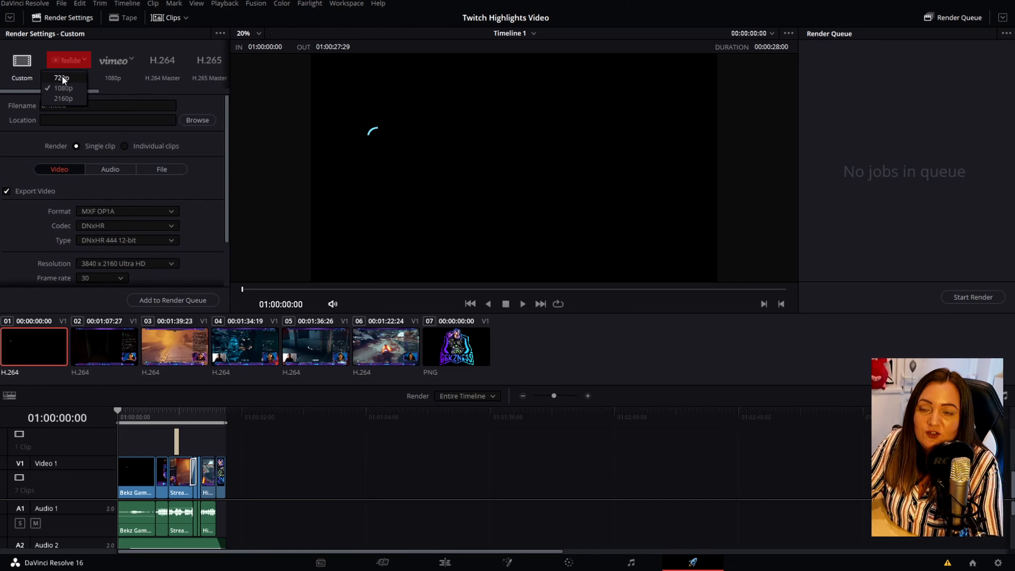
click(64, 98)
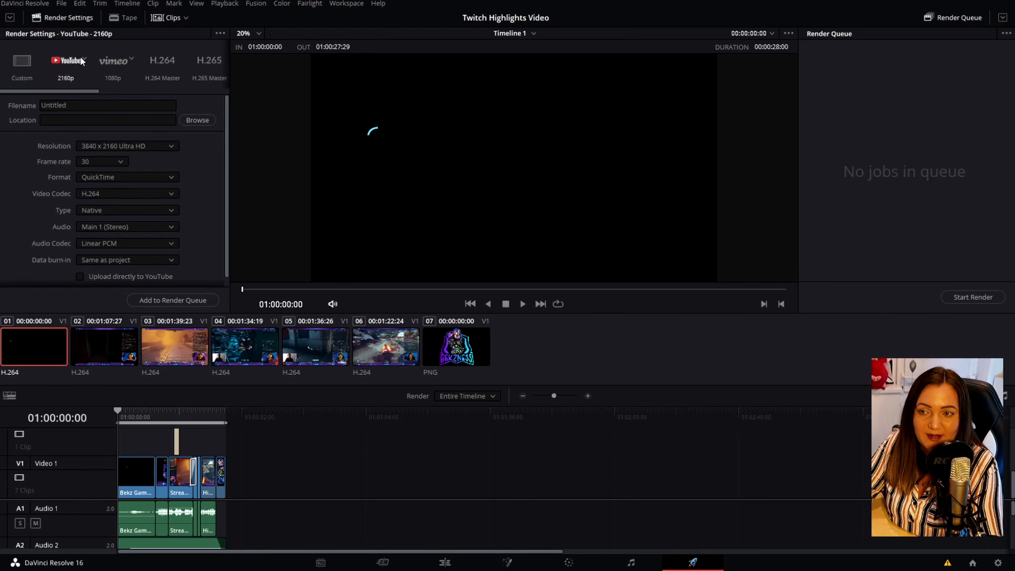
Step: Switch the YouTube render preset to 1080p and back to 2160p, and set the output format to MP4
click(85, 60)
click(68, 88)
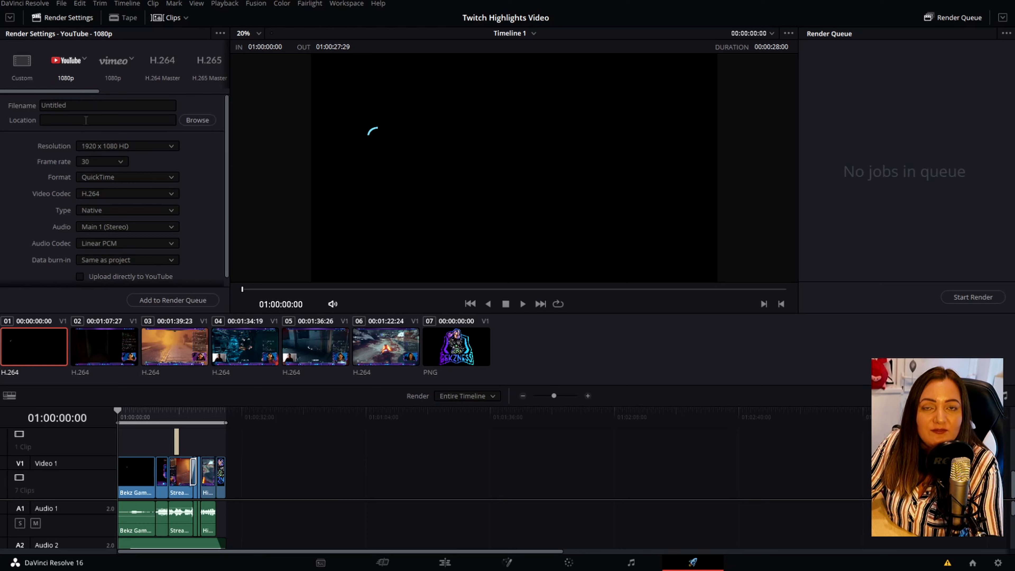
click(83, 57)
click(72, 96)
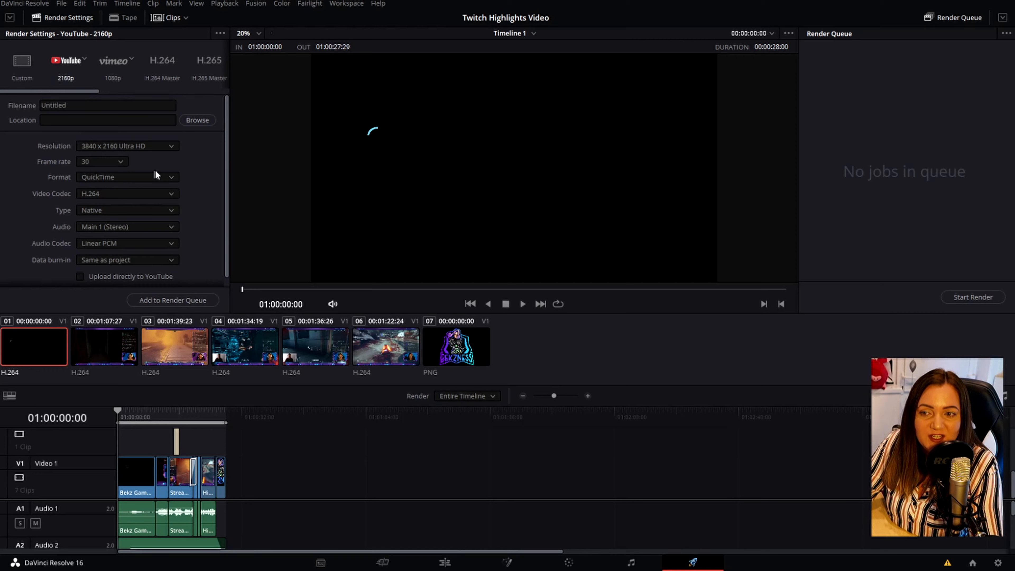
click(173, 177)
click(150, 186)
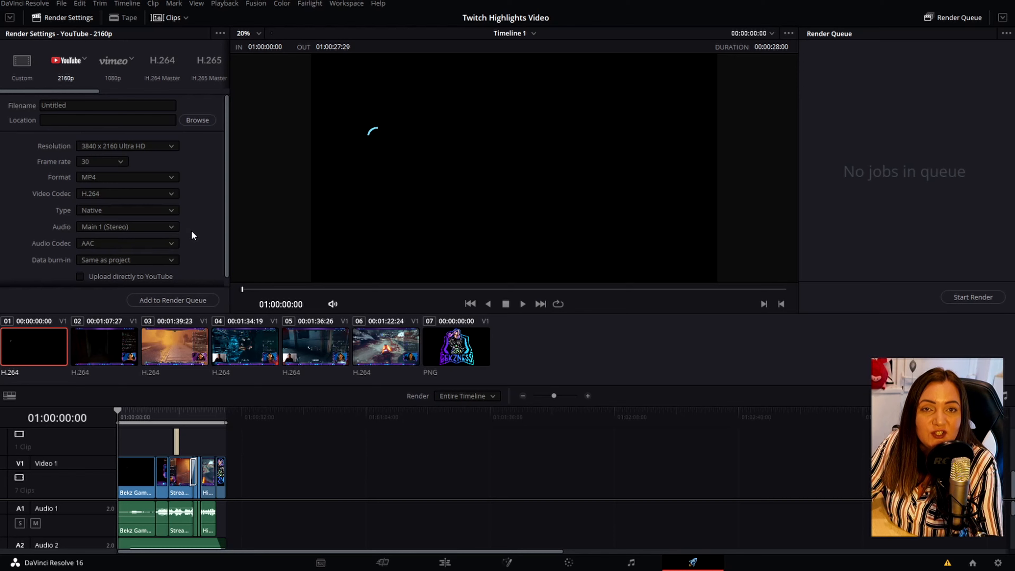
Step: Name the render file Twitch Highlight Vid and set its save location to the Desktop folder
click(96, 108)
double_click(68, 106)
text(Twitch Highlight Vid)
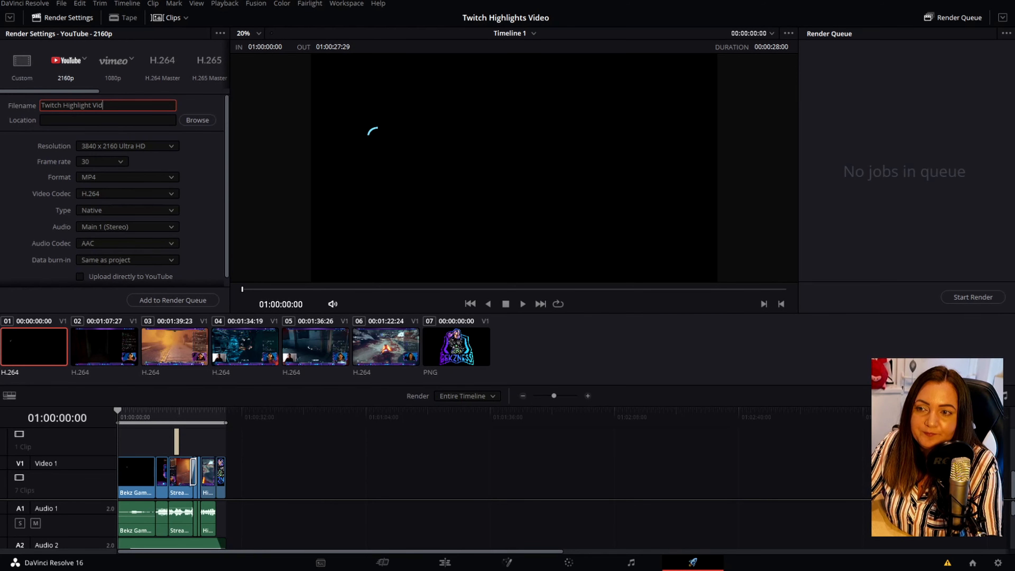
click(195, 121)
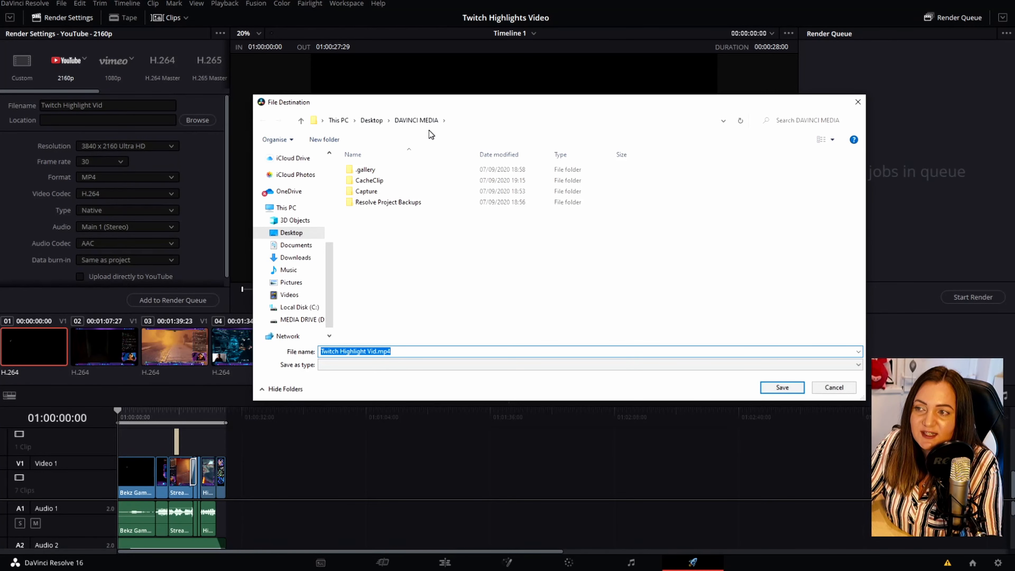
click(365, 120)
key(Return)
Step: Add the highlights timeline to the render queue as a job and start rendering it
scroll(116, 278, down, 1)
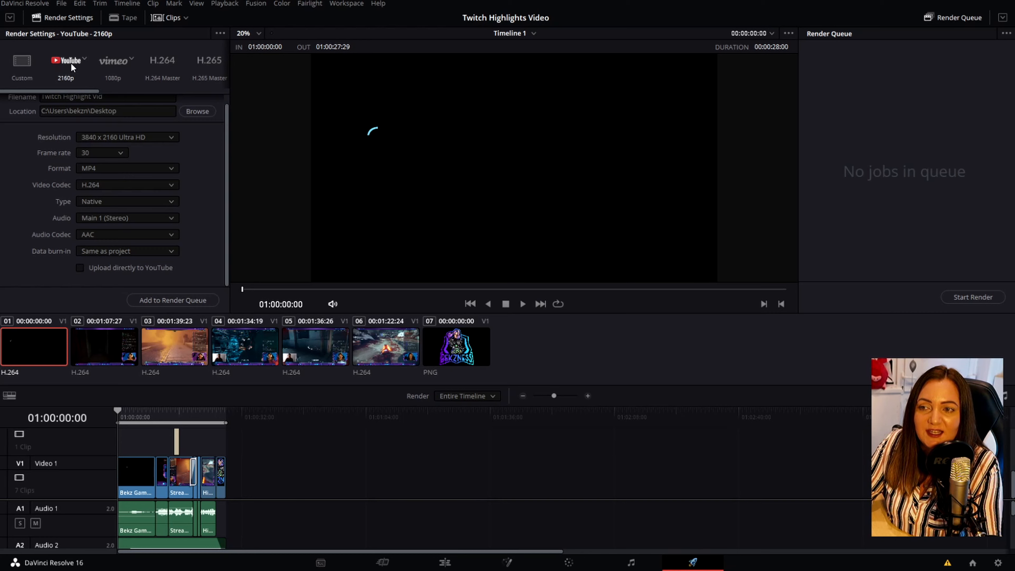
click(177, 304)
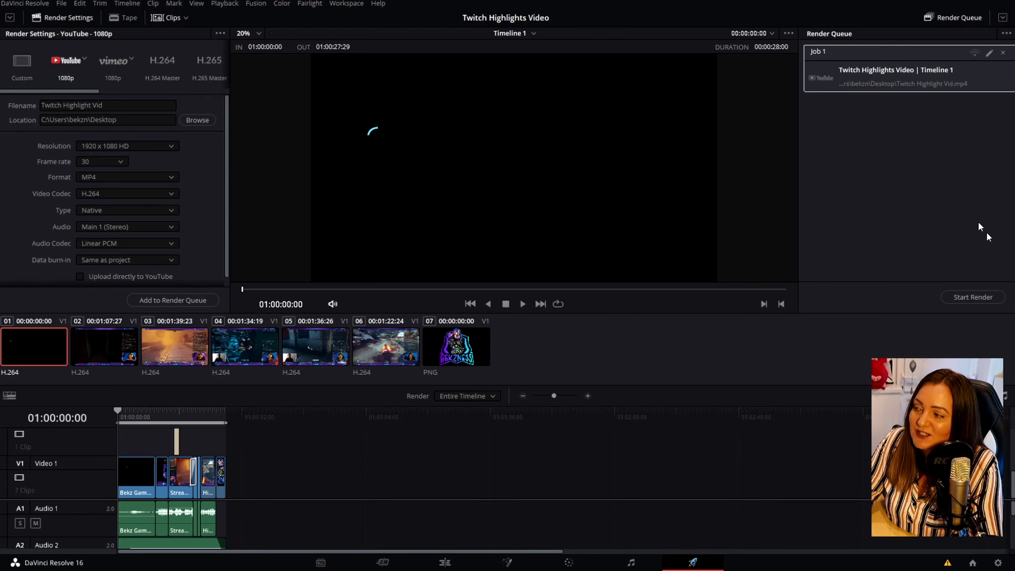
click(956, 295)
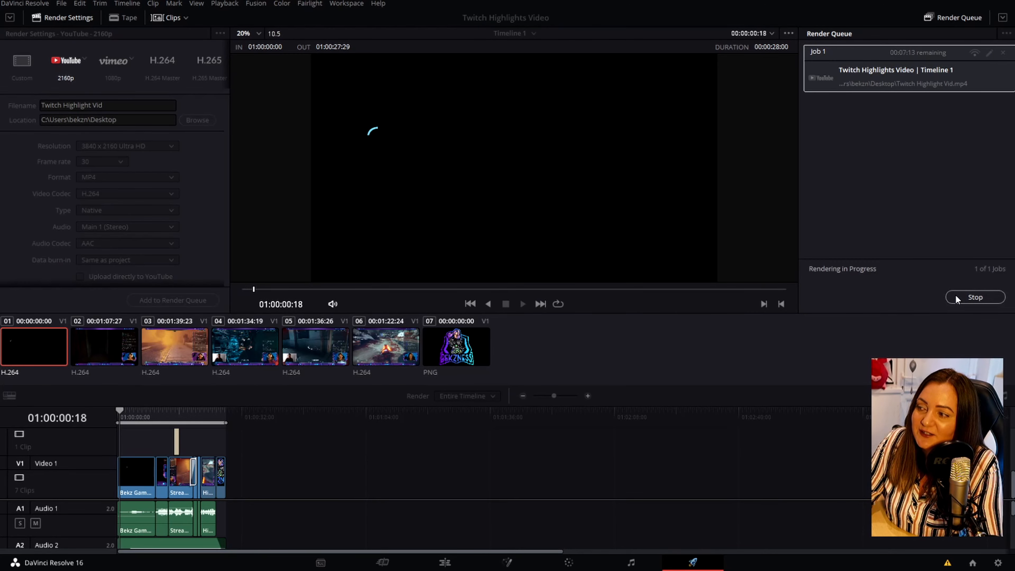